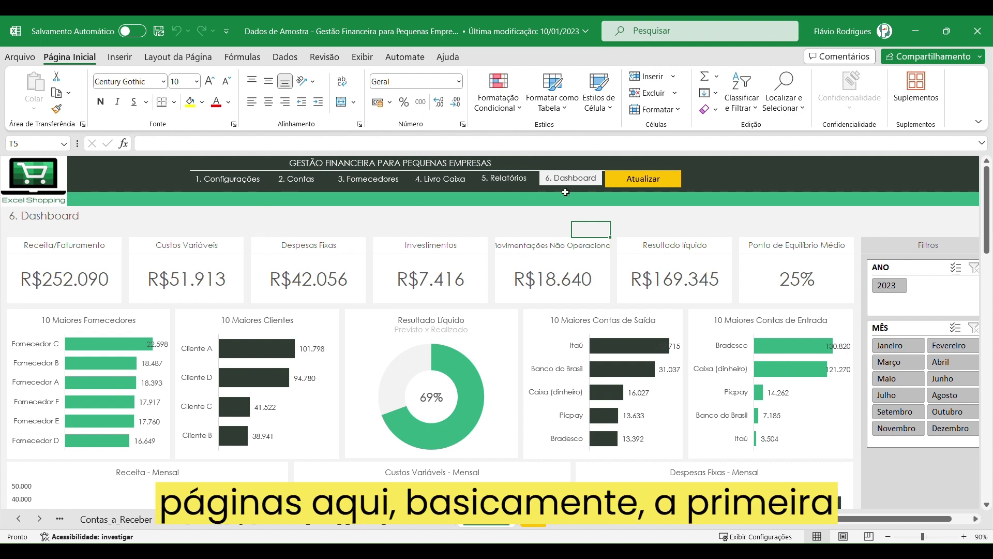
Leave the KPI dashboard for the 1. Configurações sheet
click(249, 182)
Change the accounting year in B9 from 2023 to 2024
click(557, 265)
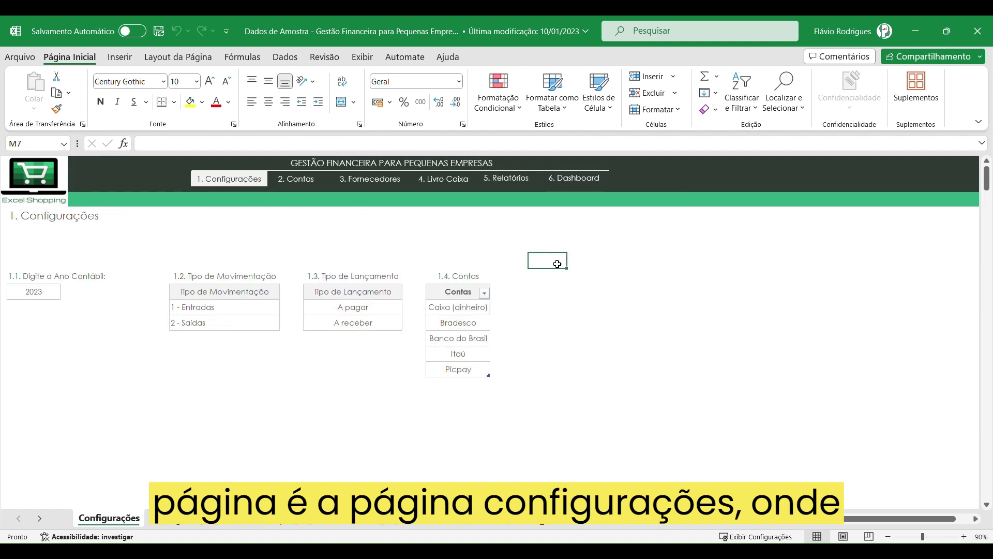
click(53, 296)
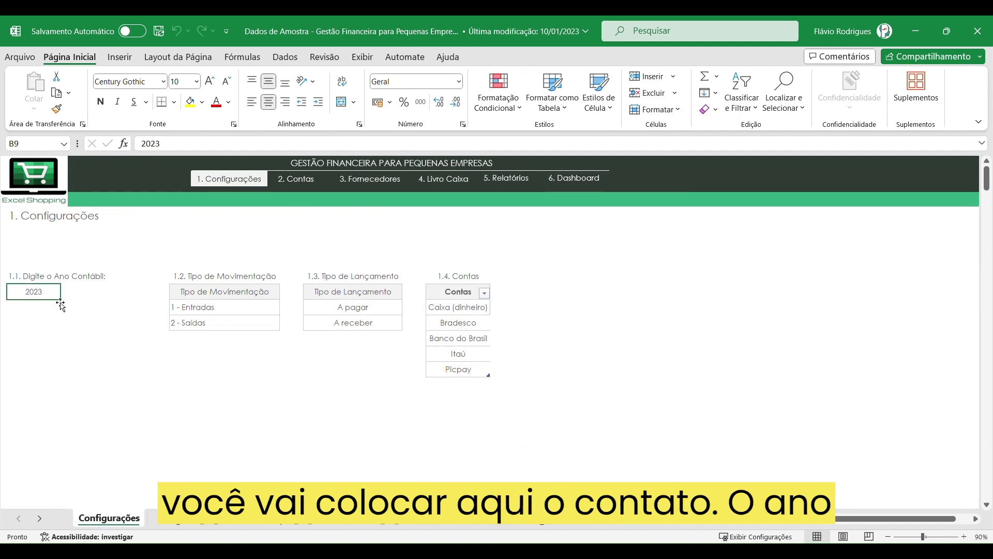
text(2)
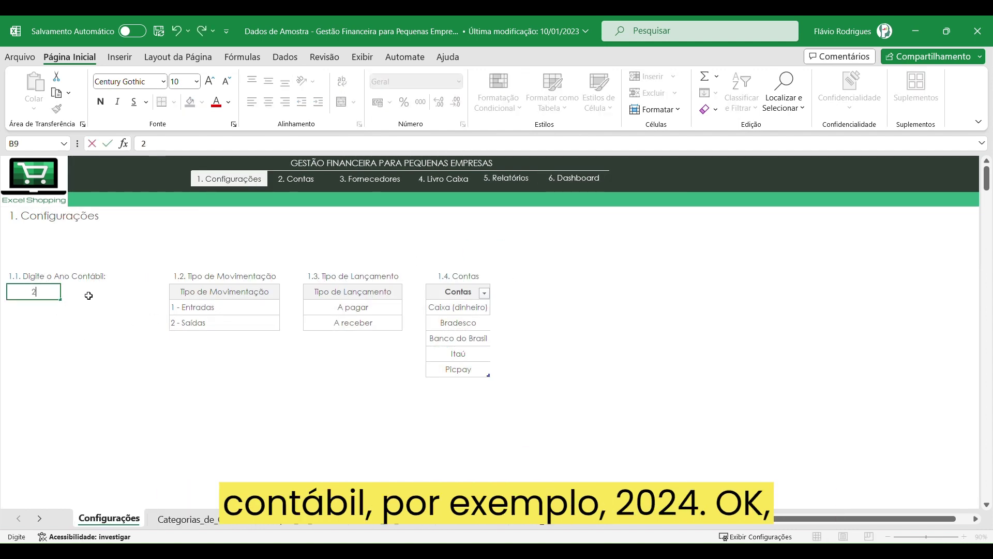
text(024)
key(Return)
key(Up)
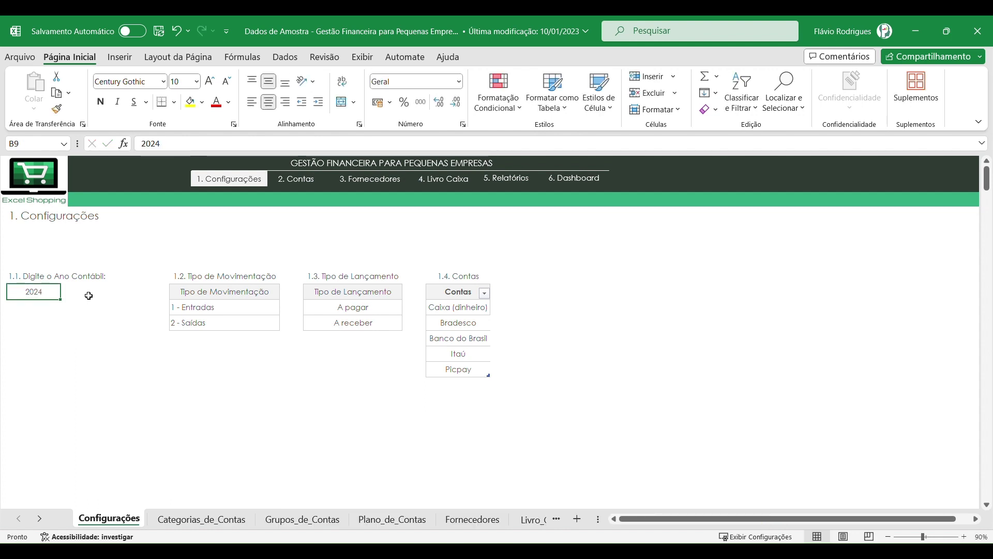
Review the movement types 1 - Entradas/2 - Saídas and entry types A pagar/A receber
drag(258, 295, 257, 324)
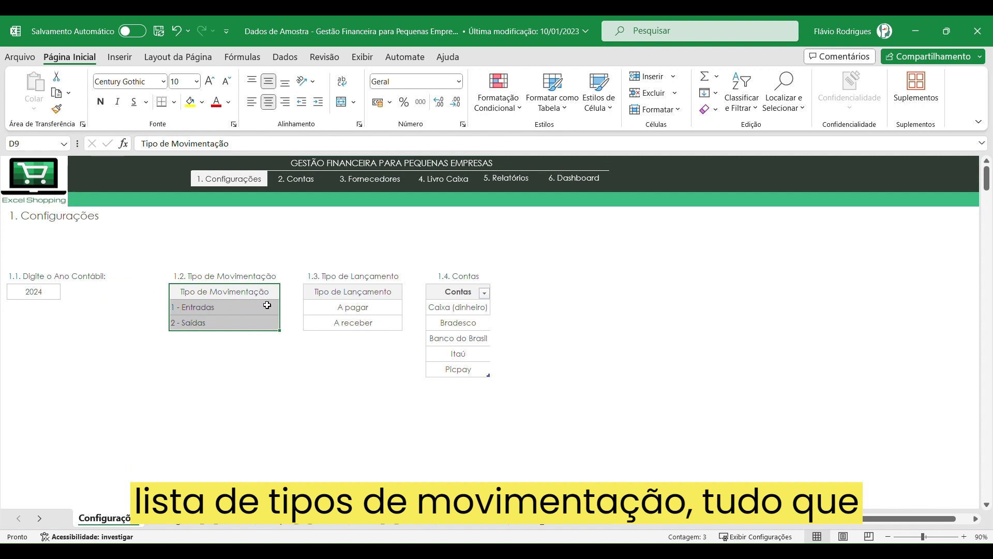
click(246, 313)
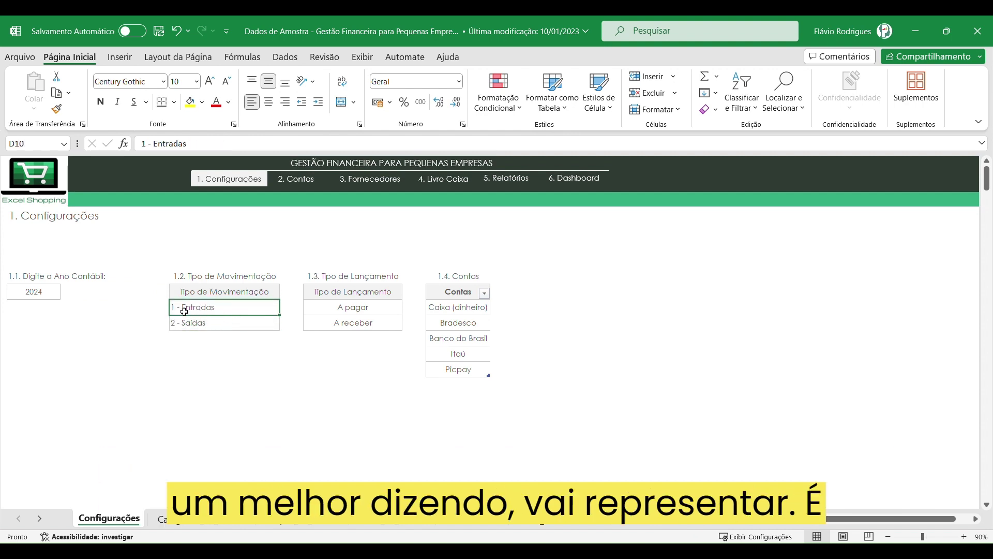
click(230, 325)
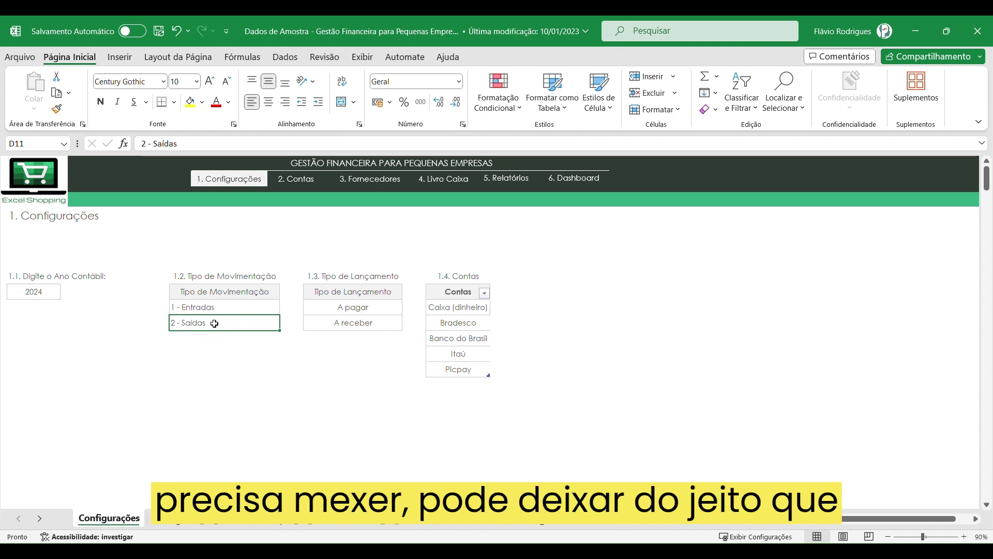
click(350, 313)
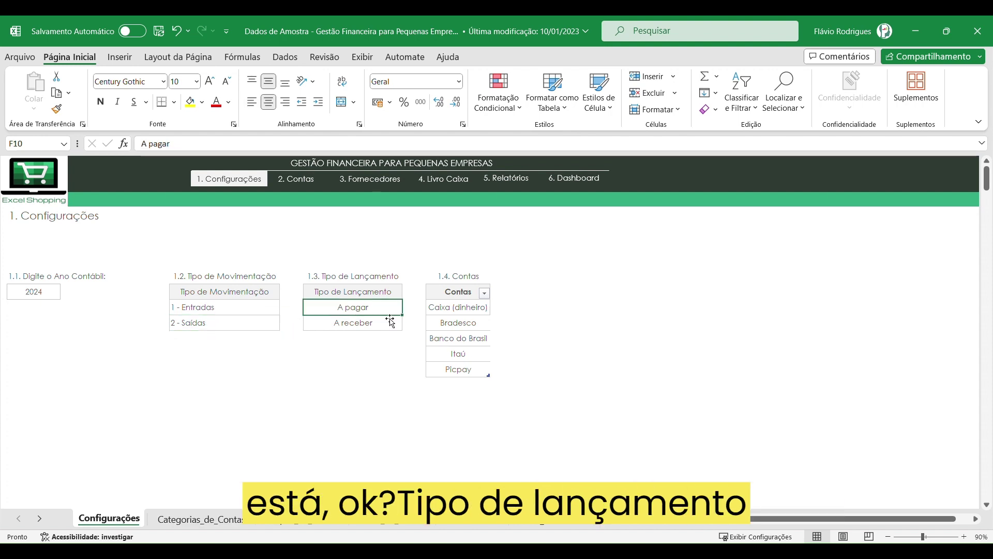
click(370, 326)
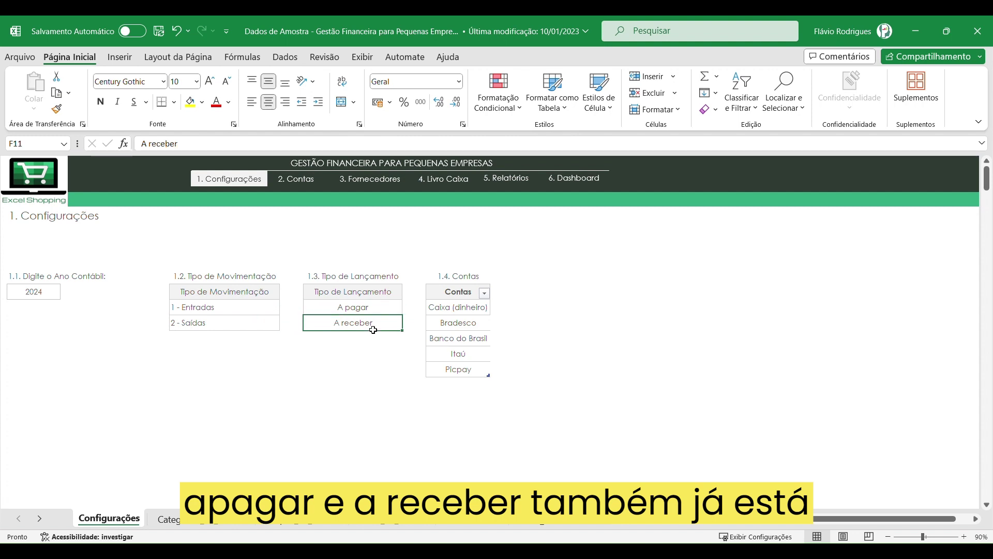
click(381, 315)
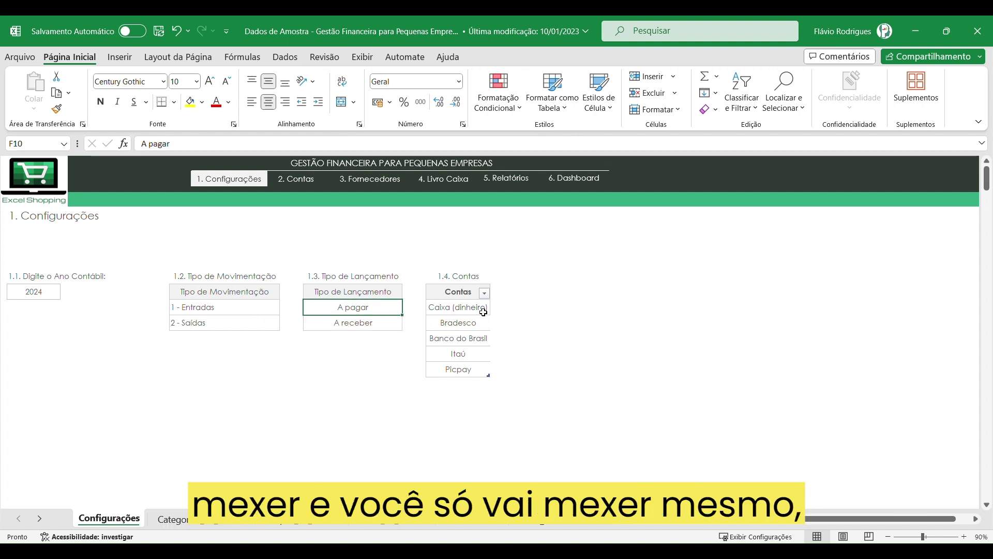
drag(483, 312, 473, 368)
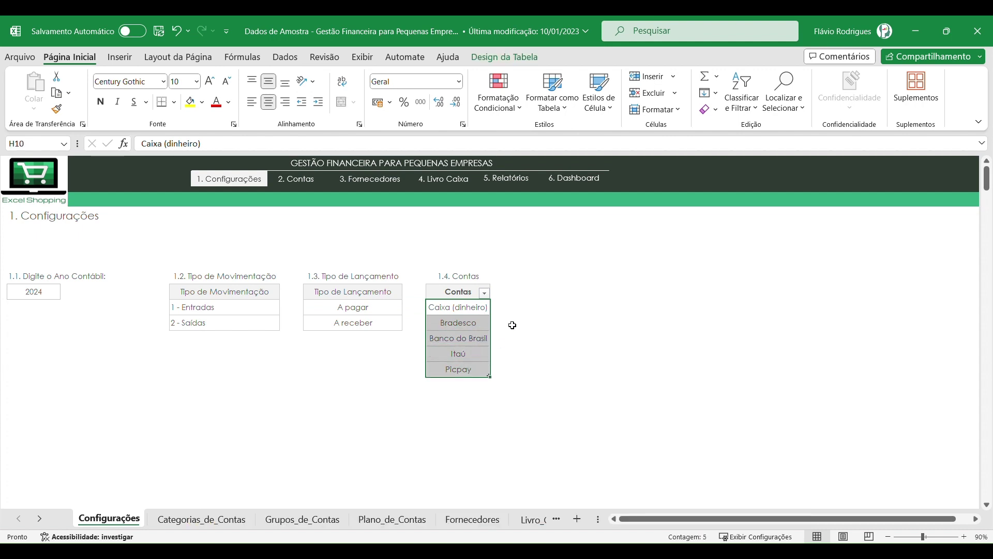
Review the accounts Caixa (dinheiro), Bradesco, Banco do Brasil, Itaú and Picpay, then open 2. Contas
click(53, 292)
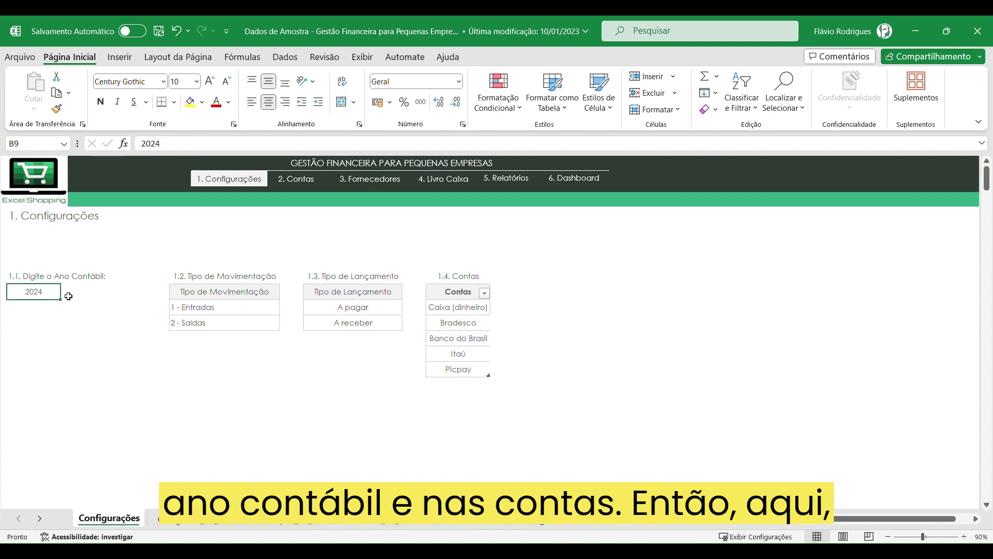
drag(470, 308, 471, 370)
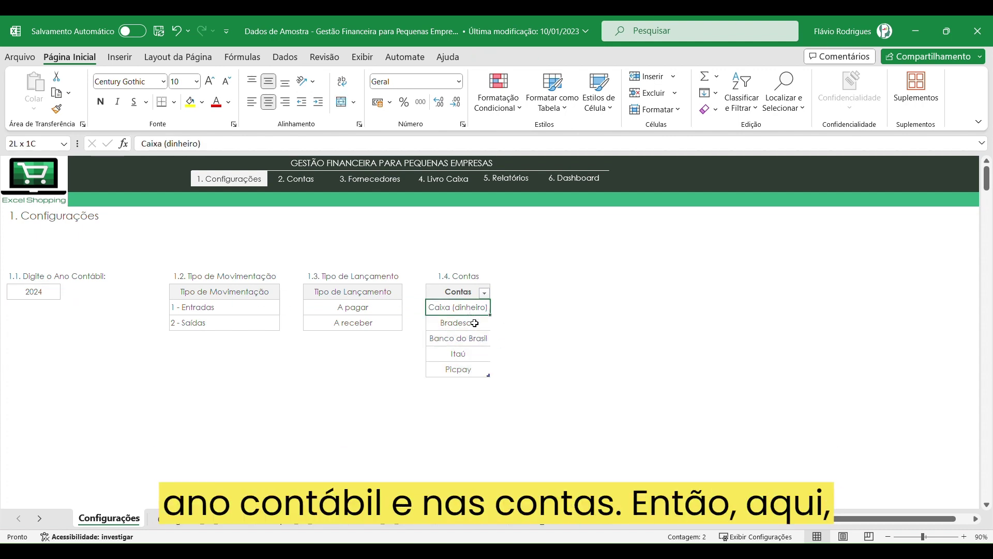
click(553, 293)
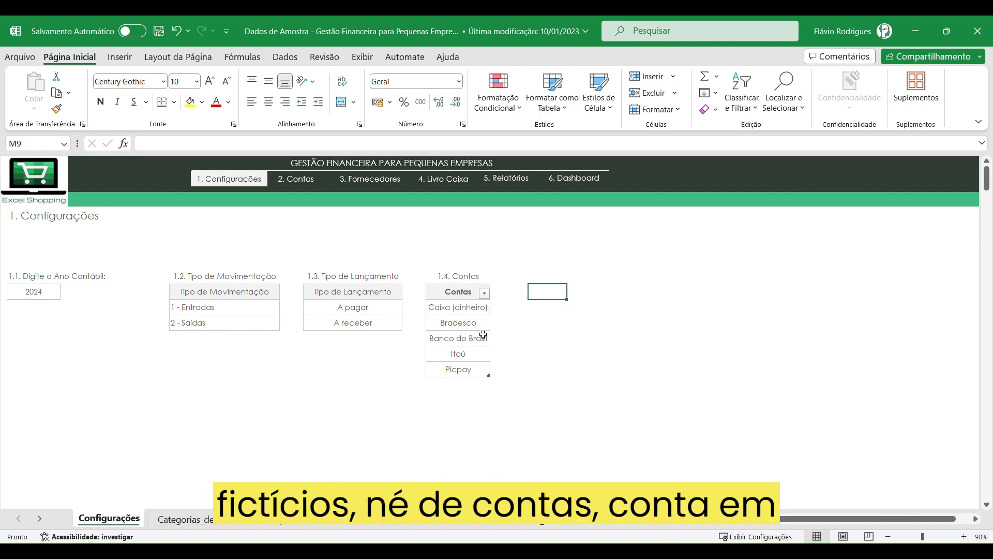
click(479, 310)
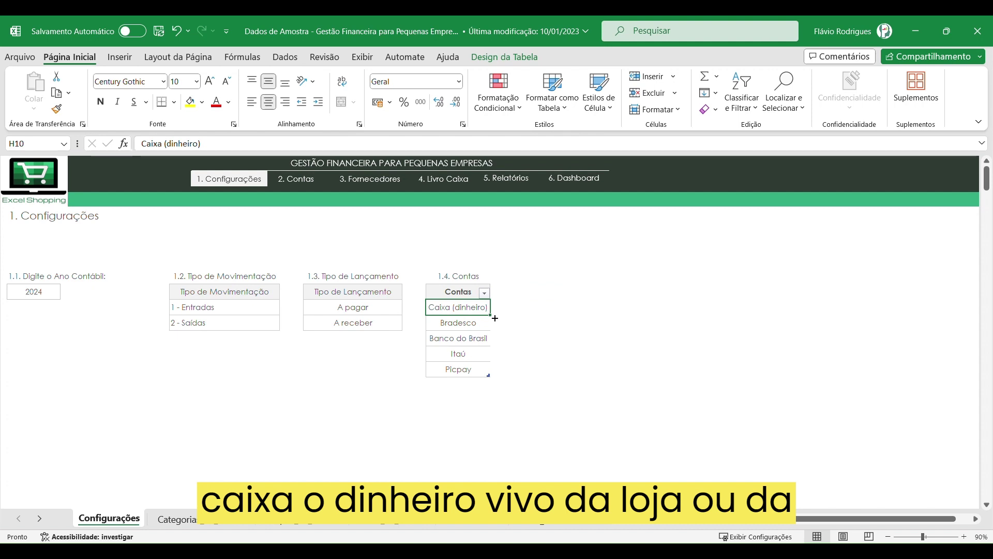
click(485, 327)
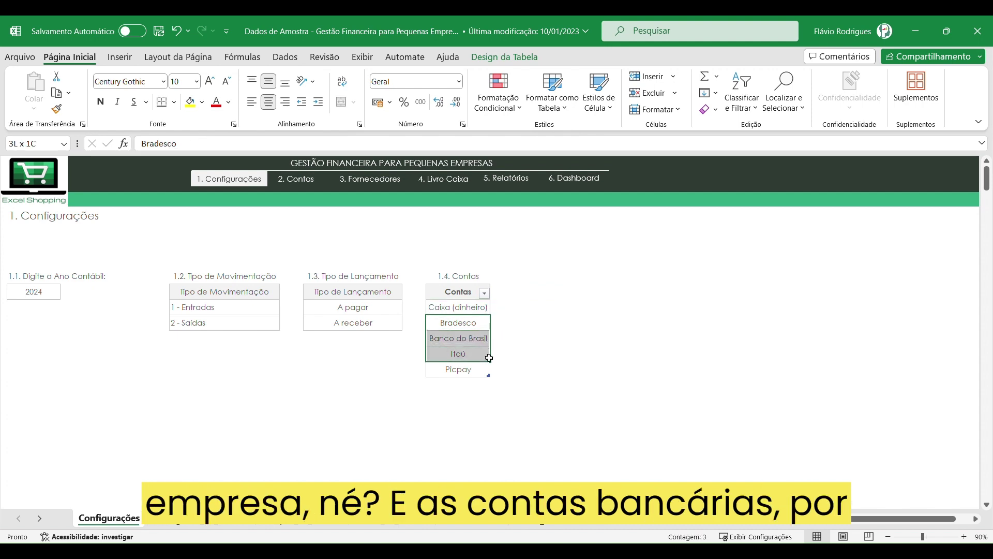
click(475, 339)
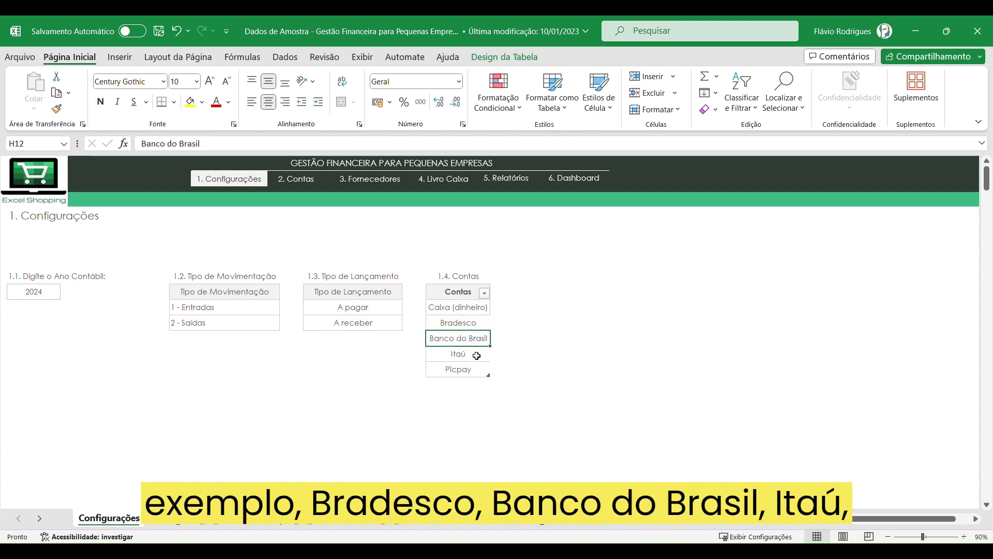
click(476, 354)
click(477, 369)
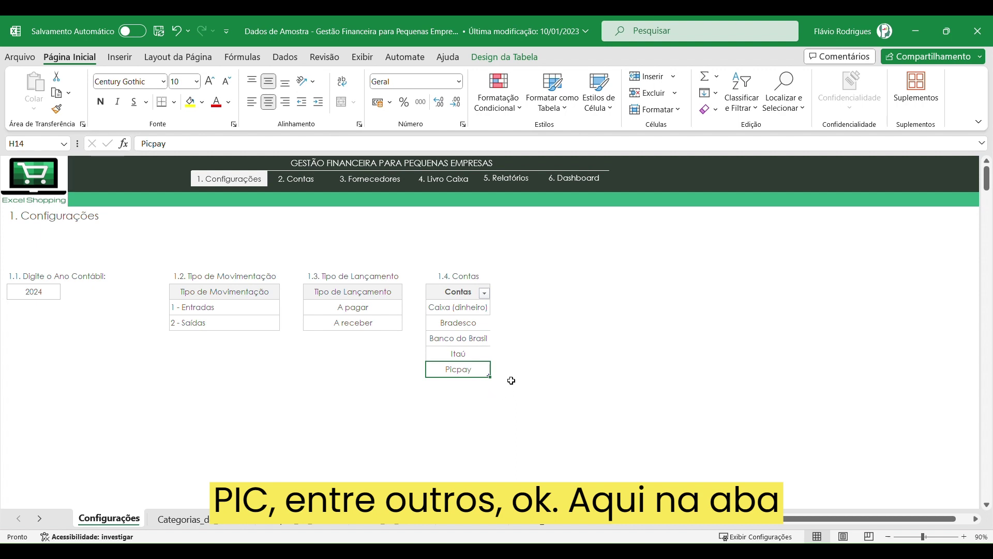
click(303, 181)
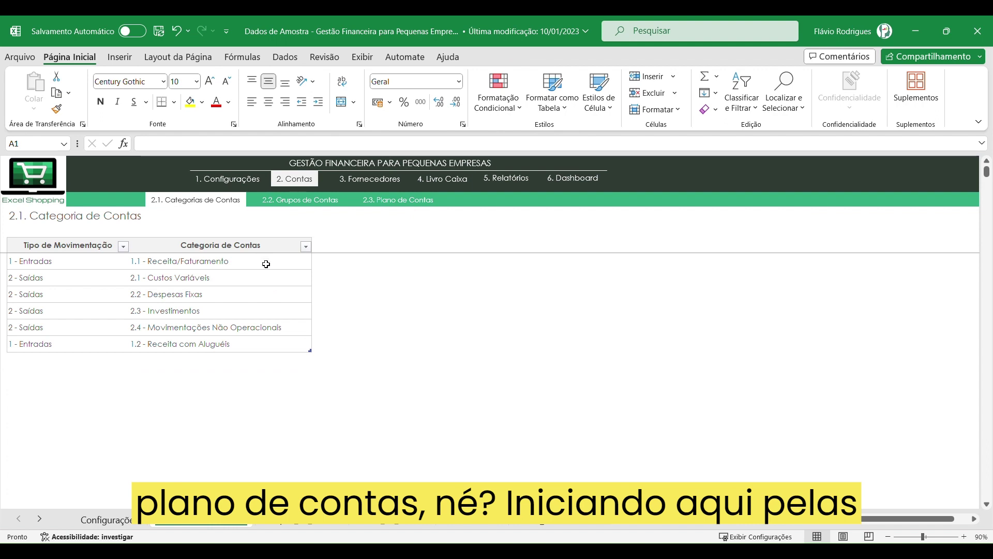
click(92, 266)
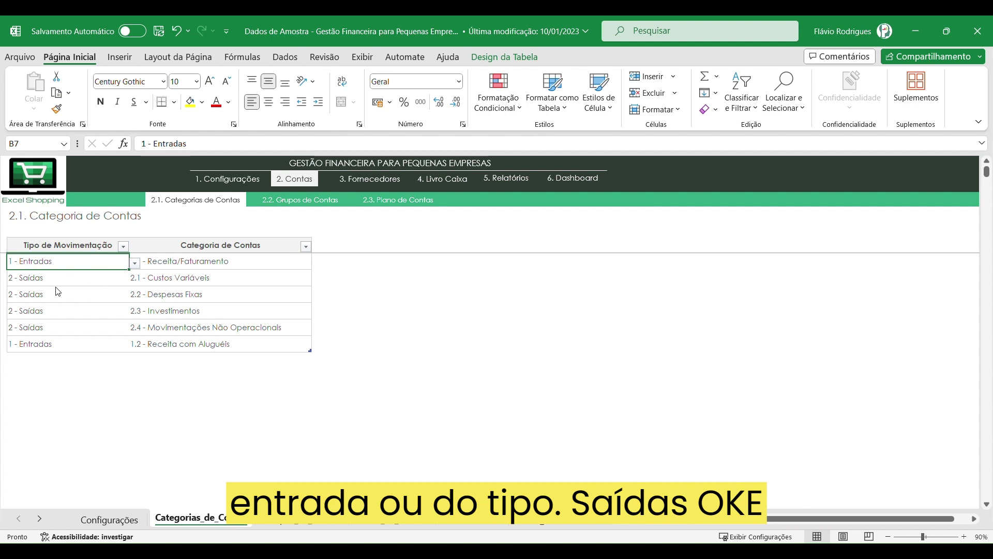
click(261, 277)
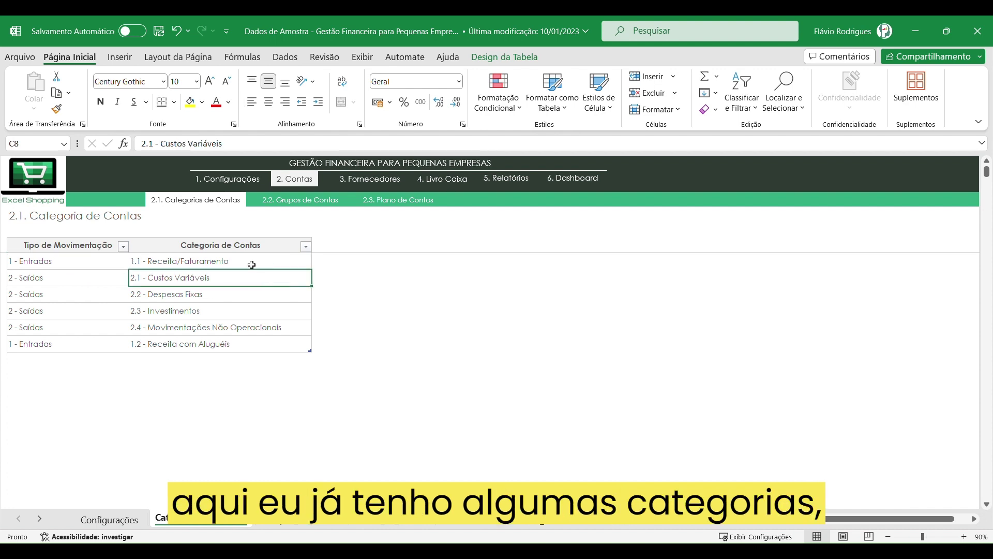
drag(252, 262, 249, 335)
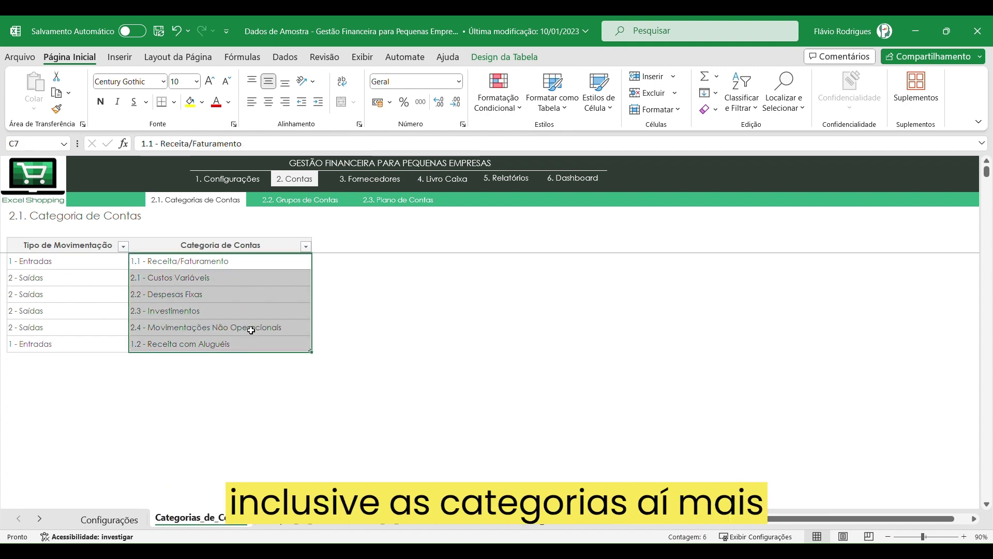
click(234, 268)
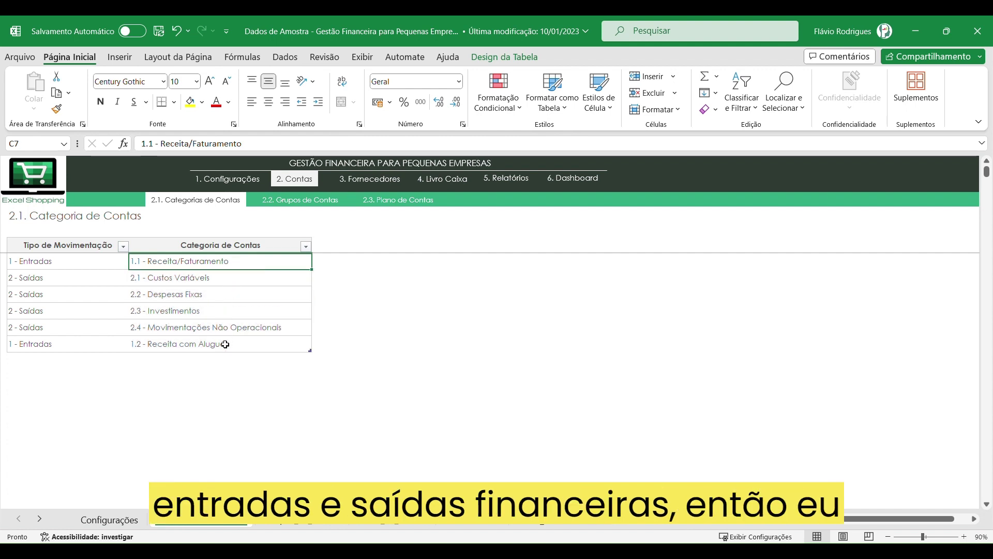
click(215, 286)
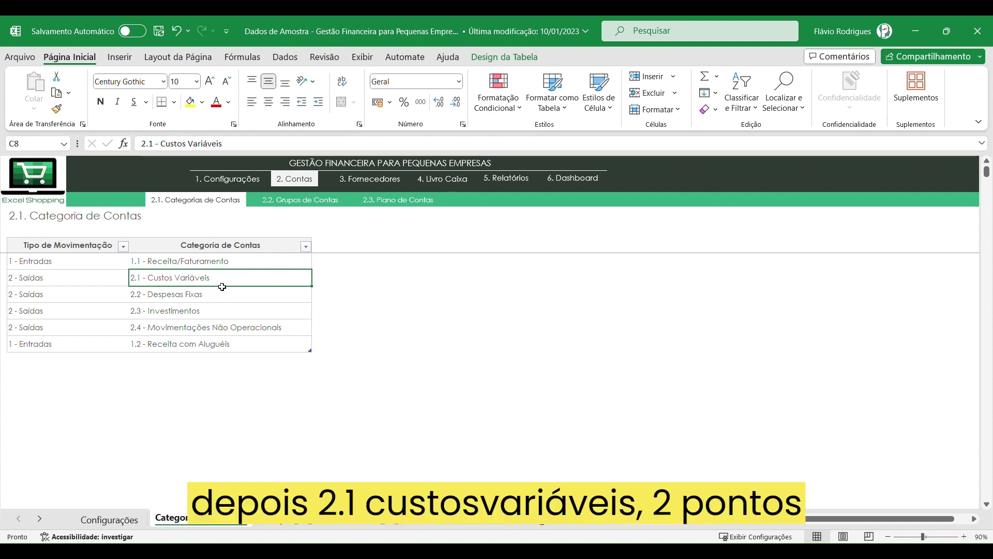
click(214, 300)
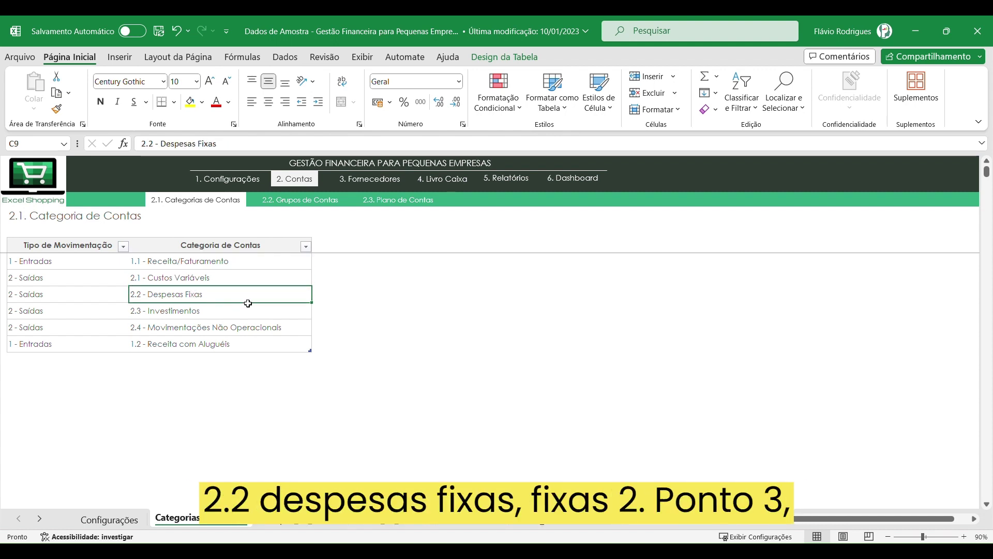
click(226, 317)
click(233, 330)
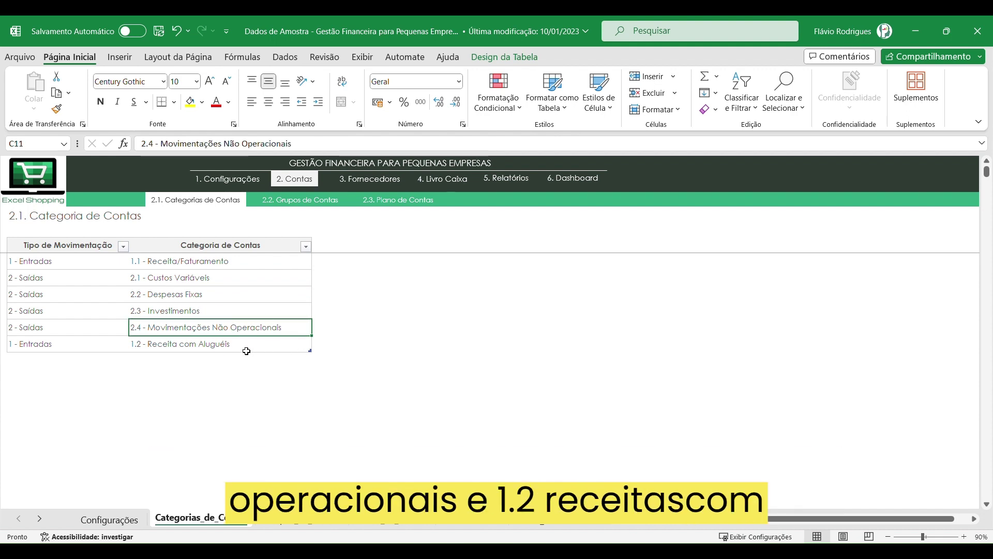
click(247, 351)
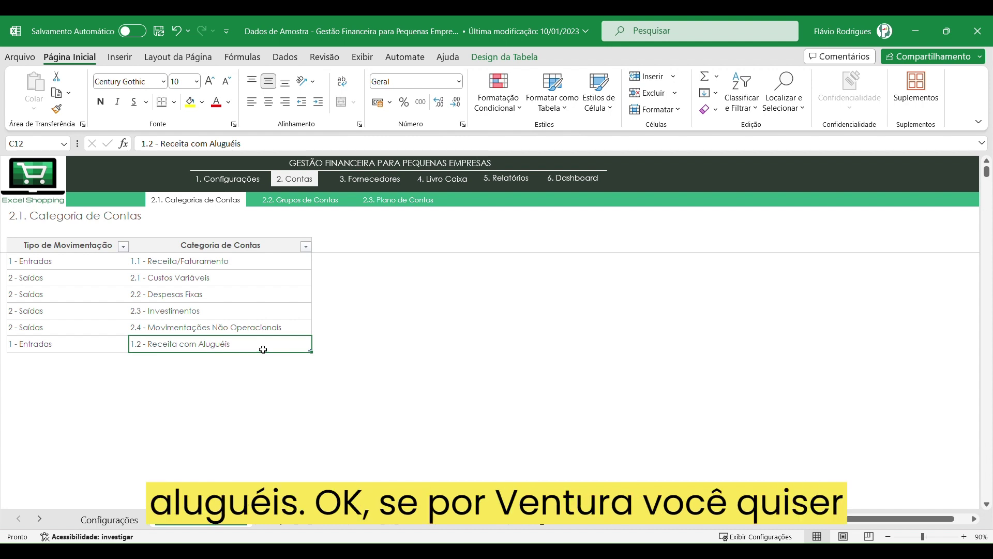
click(70, 362)
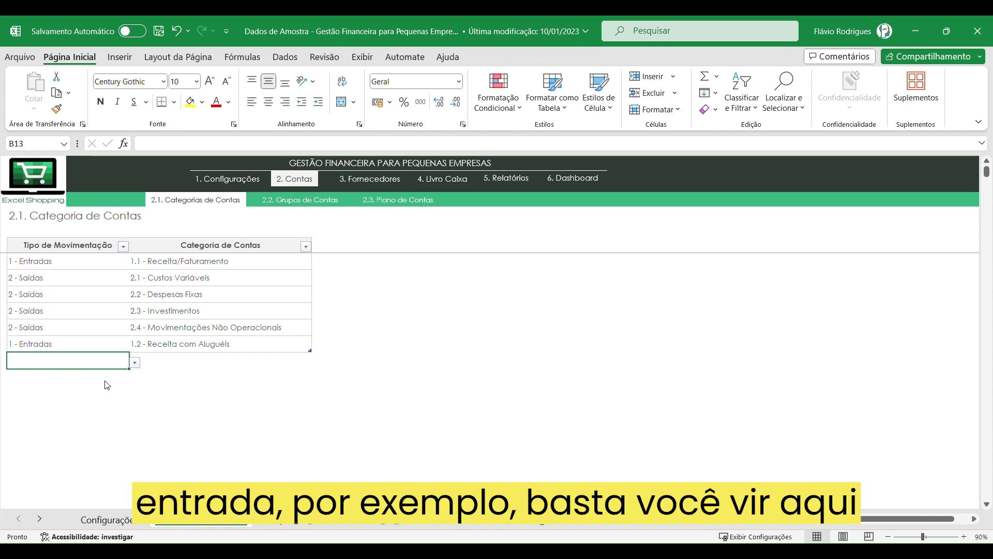
Fill a new category row with movement type 1 - Entradas and name Receitas de Vendas
click(134, 363)
click(150, 374)
click(210, 366)
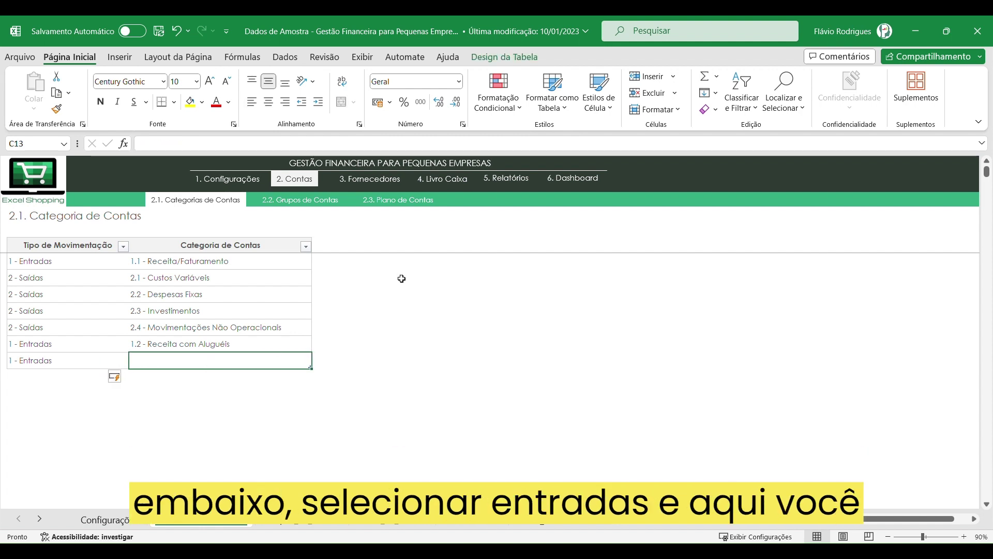
text(1.3 -)
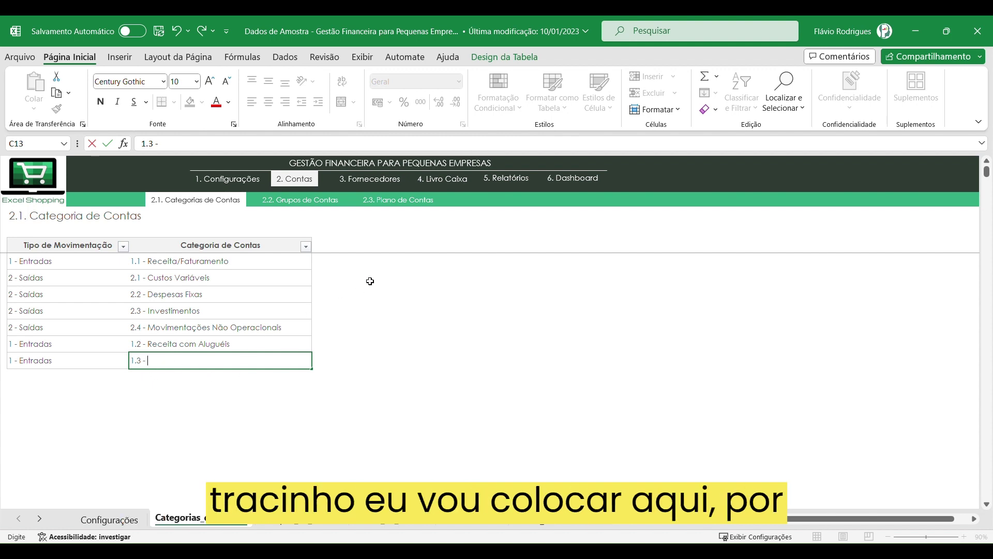
text(Receitas de)
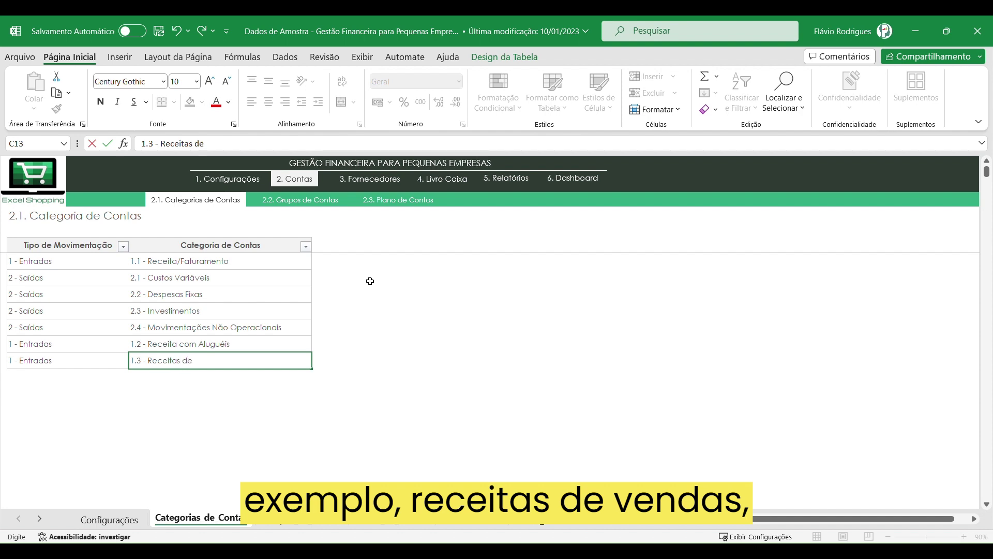
text( Vendas)
Commit the 1.3 - Receitas de Vendas row, then undo it with Ctrl+Z
key(Return)
key(Up)
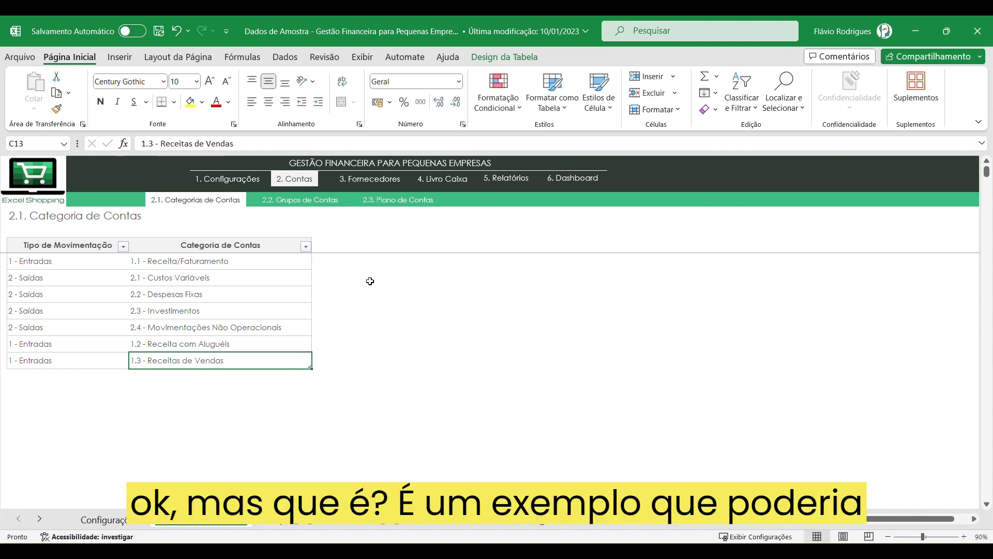
click(193, 265)
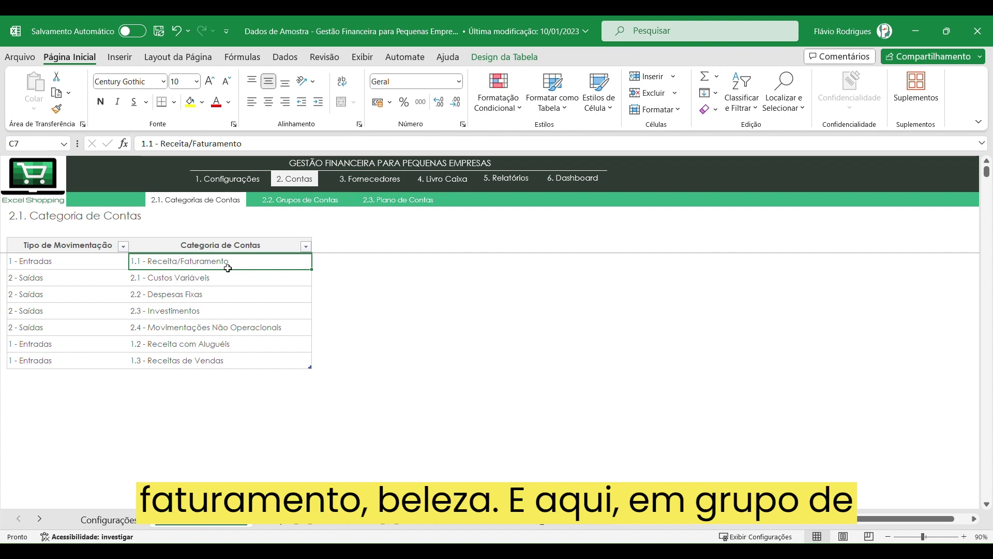
key(ctrl+z)
key(ctrl+z)
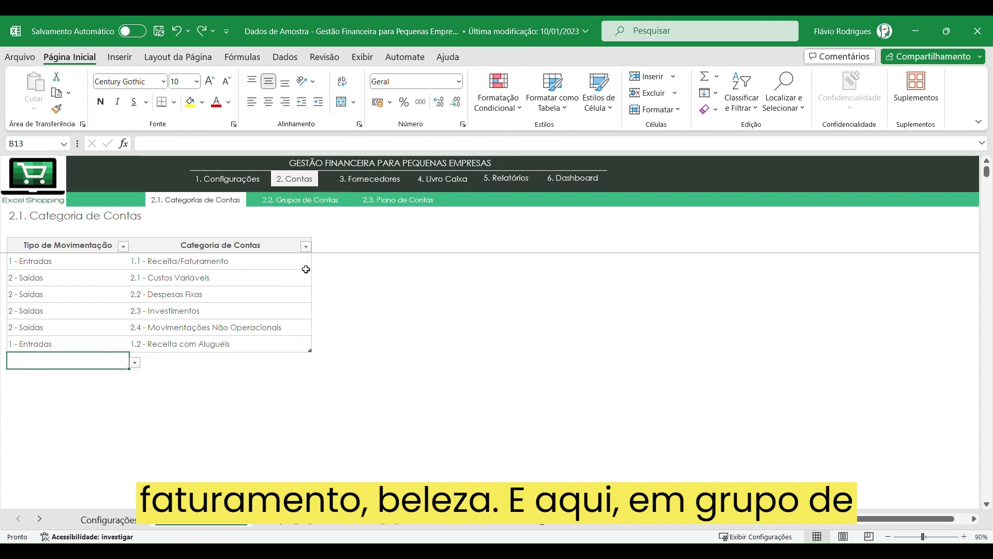
Open 2.2 Grupos de Contas and inspect its movement-type, category and 1.2.1 group cells
click(316, 205)
click(214, 325)
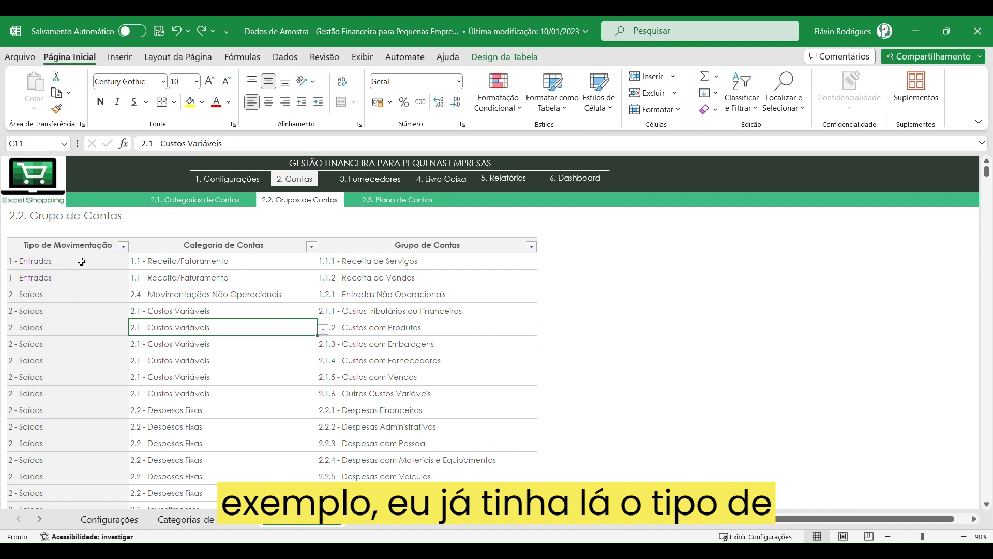
drag(81, 261, 65, 474)
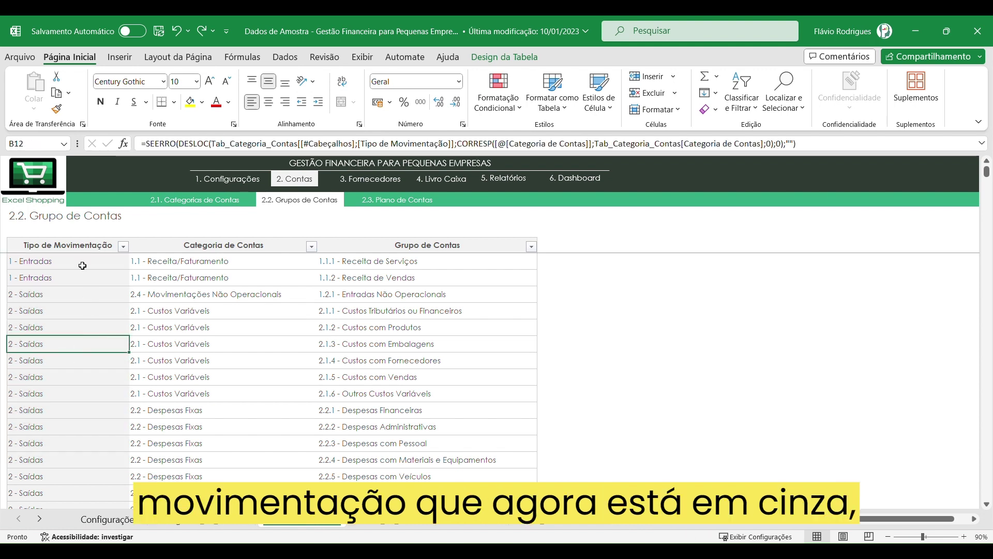
drag(81, 263, 78, 398)
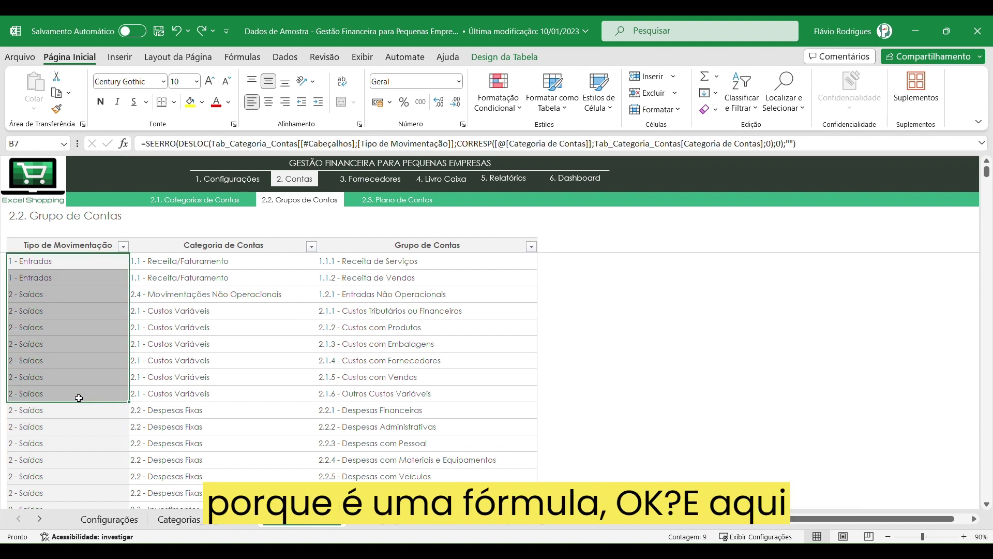
click(270, 266)
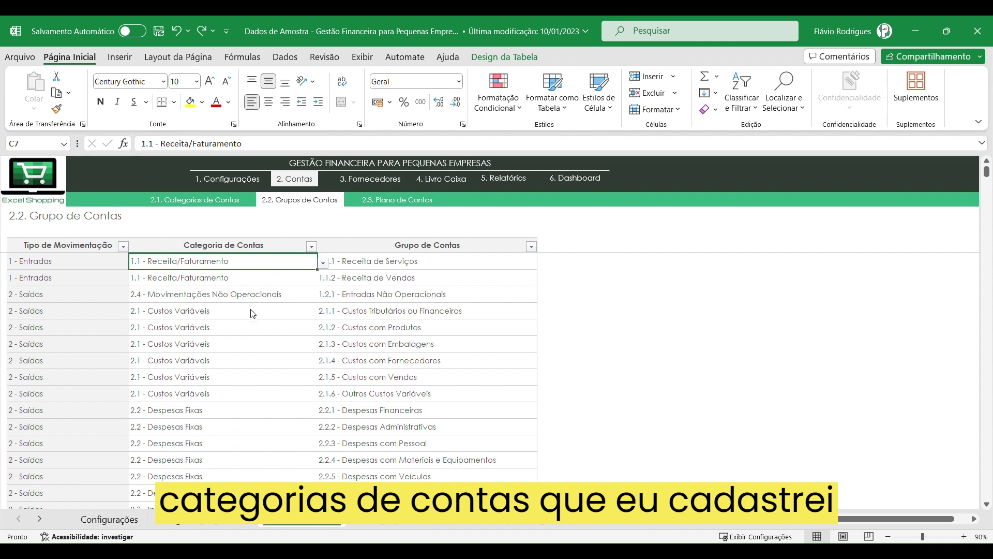
click(418, 289)
click(226, 201)
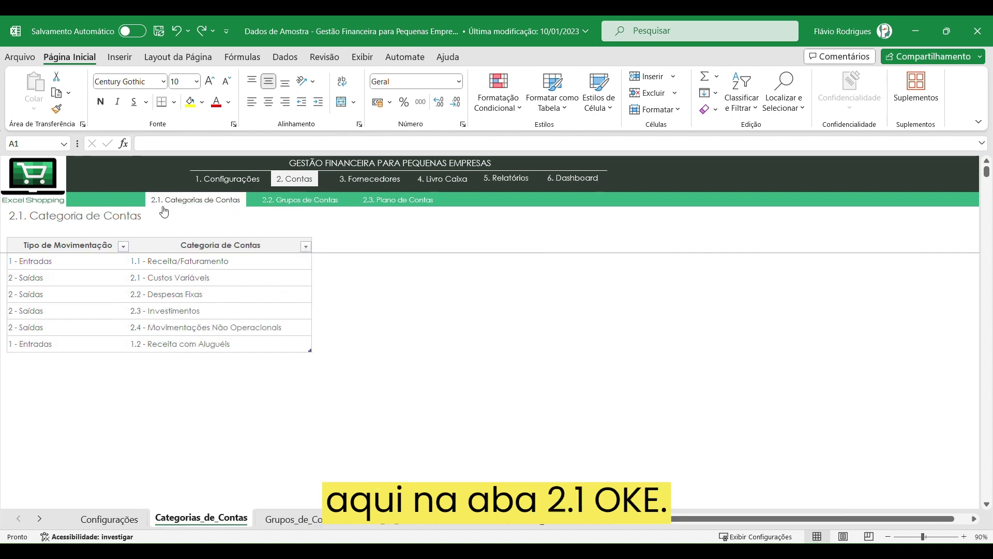
click(290, 203)
click(265, 315)
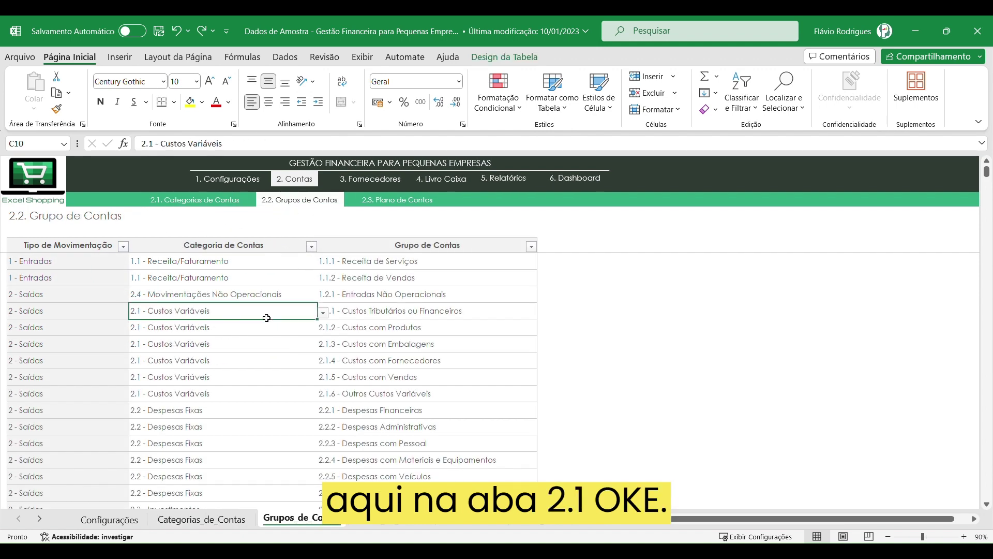
click(435, 293)
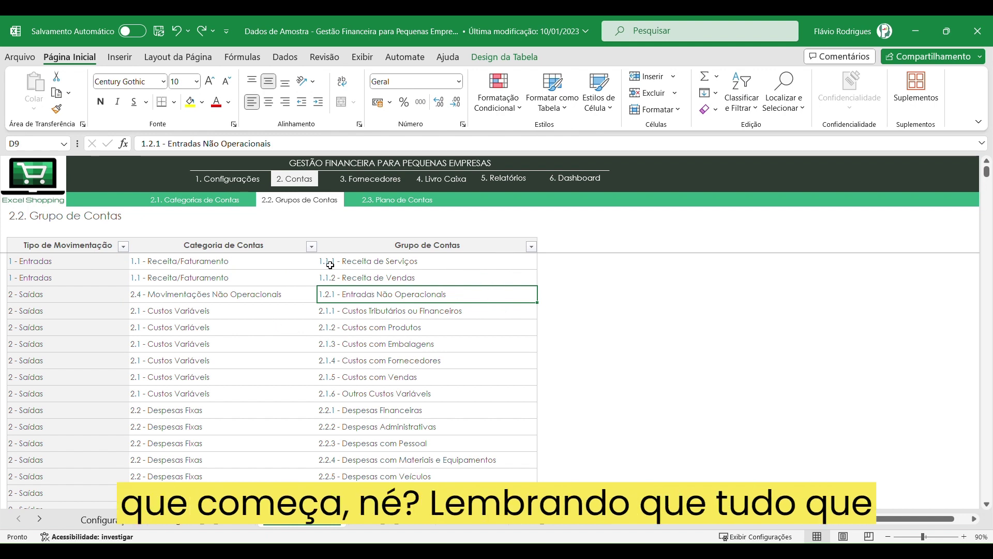
Review the 2.2 - Despesas Fixas groups 2.2.1 Financeiras, 2.2.2 Administrativas and 2.2.3 Pessoal
scroll(326, 344, down, 4)
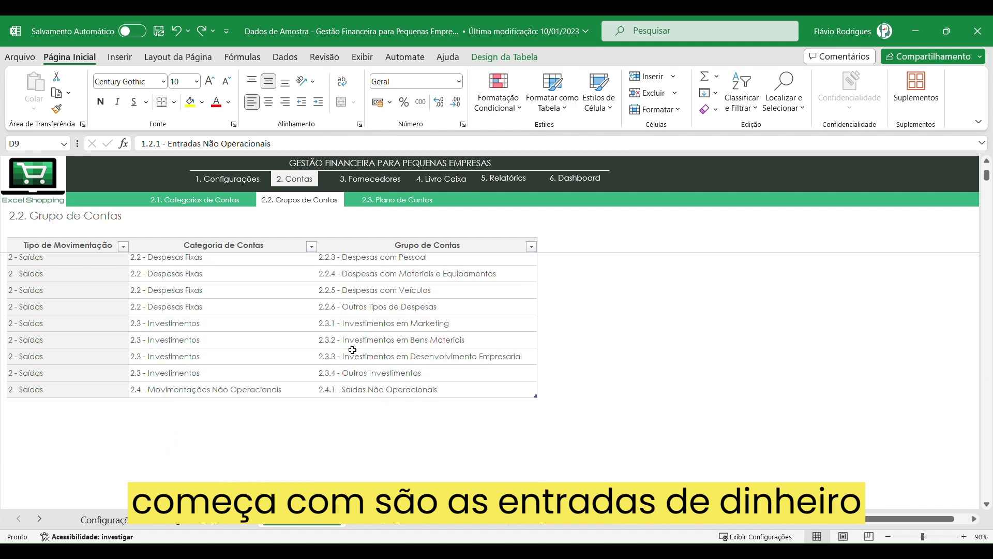
scroll(353, 350, up, 4)
scroll(356, 327, down, 2)
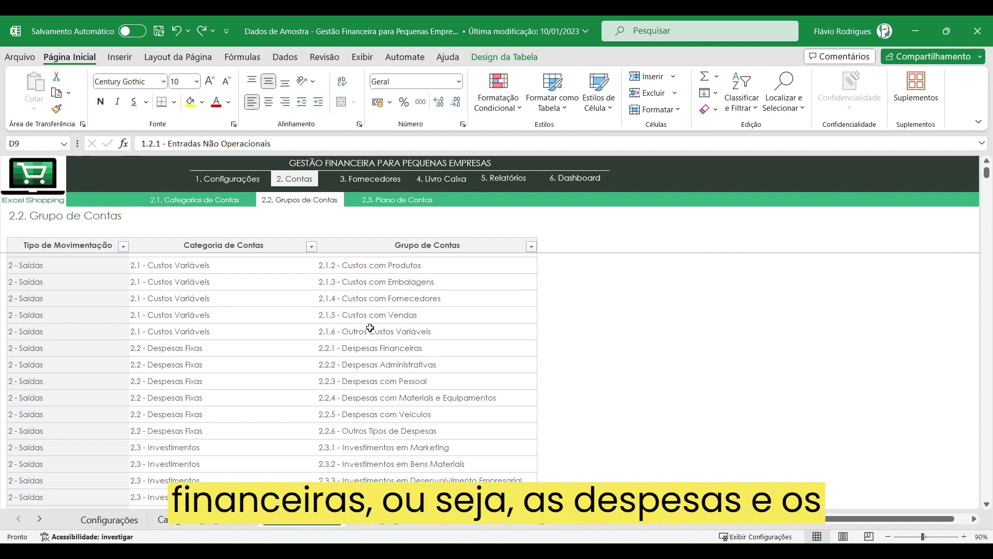
scroll(370, 328, down, 2)
scroll(464, 343, up, 2)
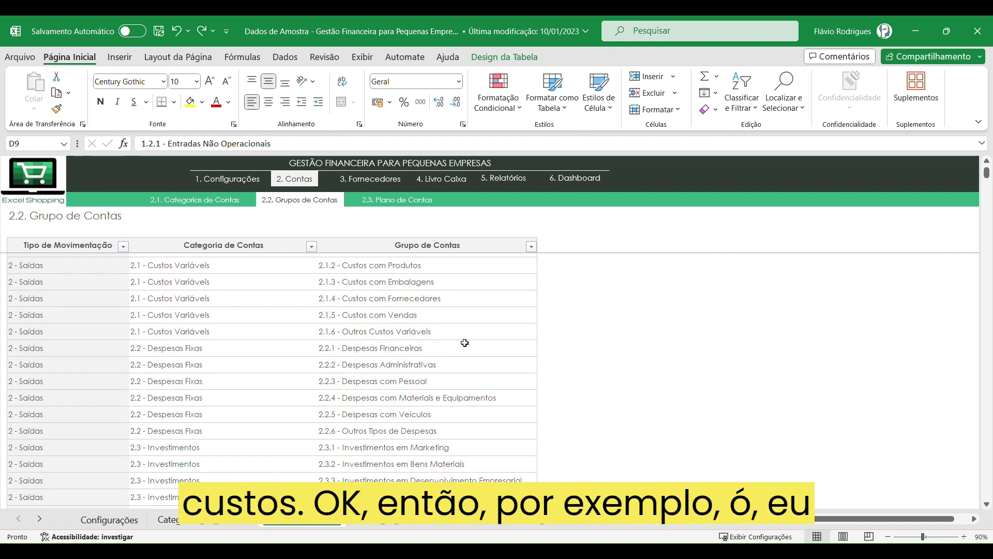
click(389, 348)
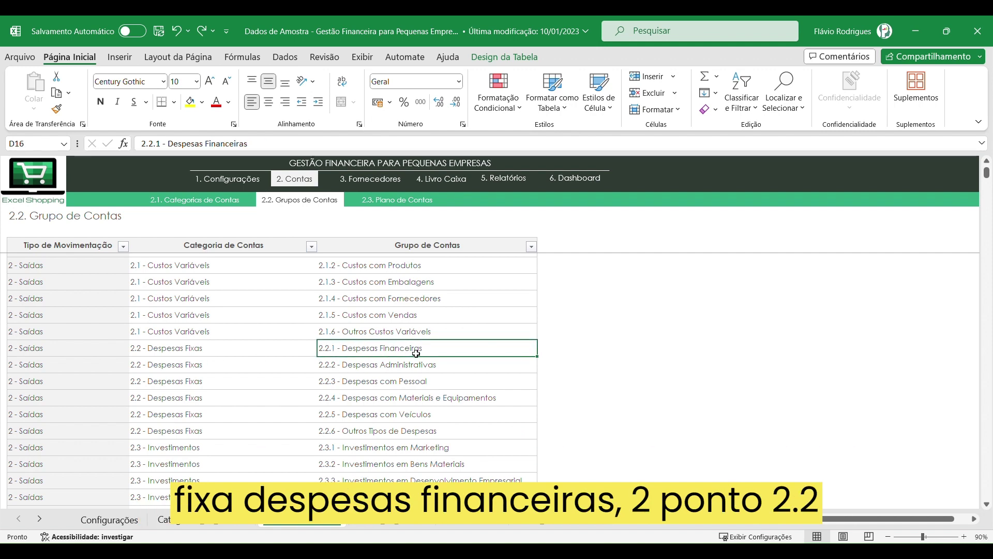
click(408, 373)
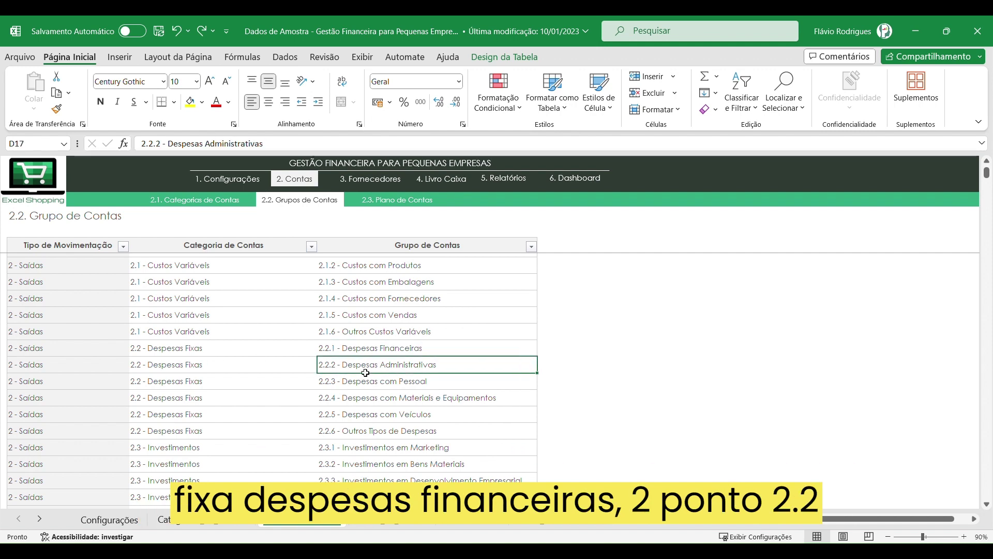
click(224, 373)
click(416, 367)
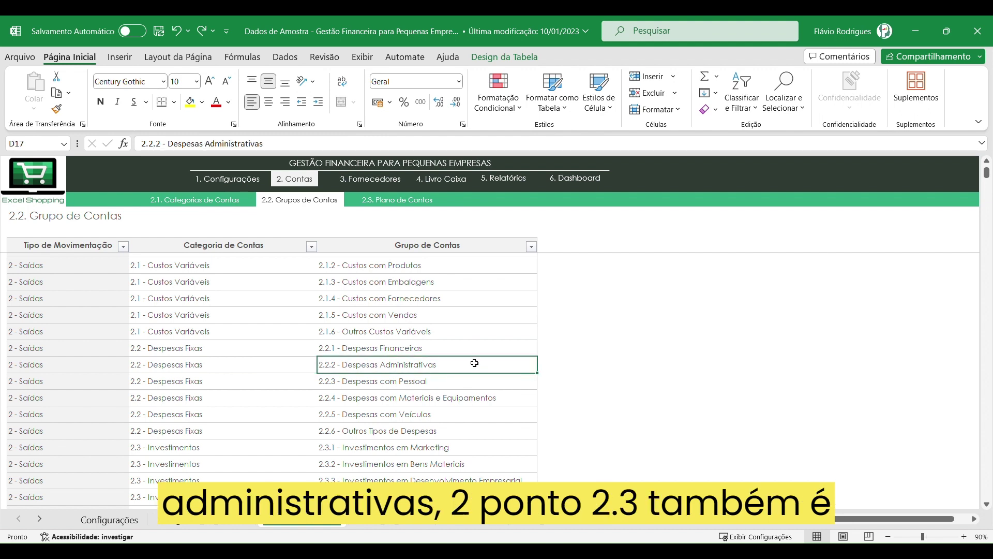
click(369, 386)
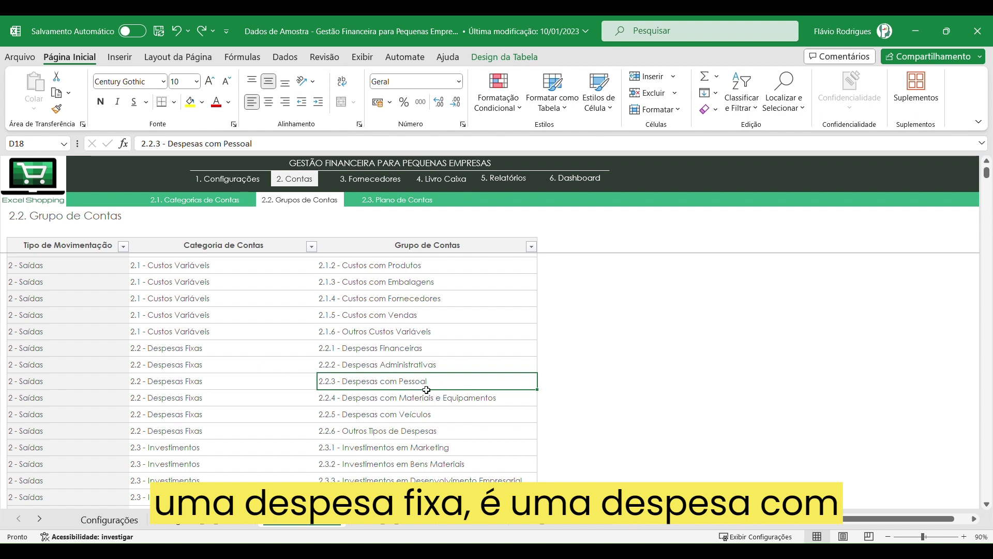
Review the investment groups 2.3.1 Marketing through 2.3.4 Outros Investimentos
scroll(434, 373, down, 2)
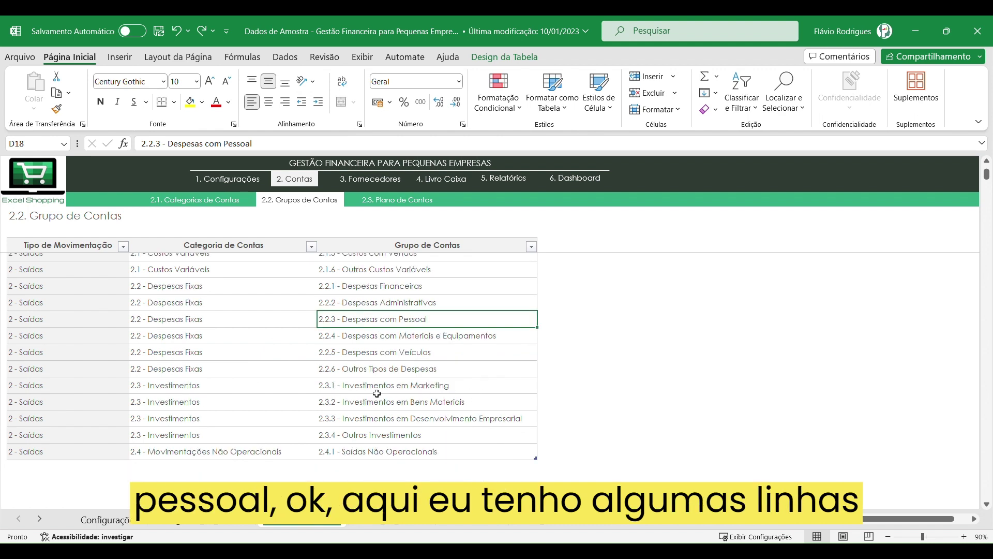
click(493, 389)
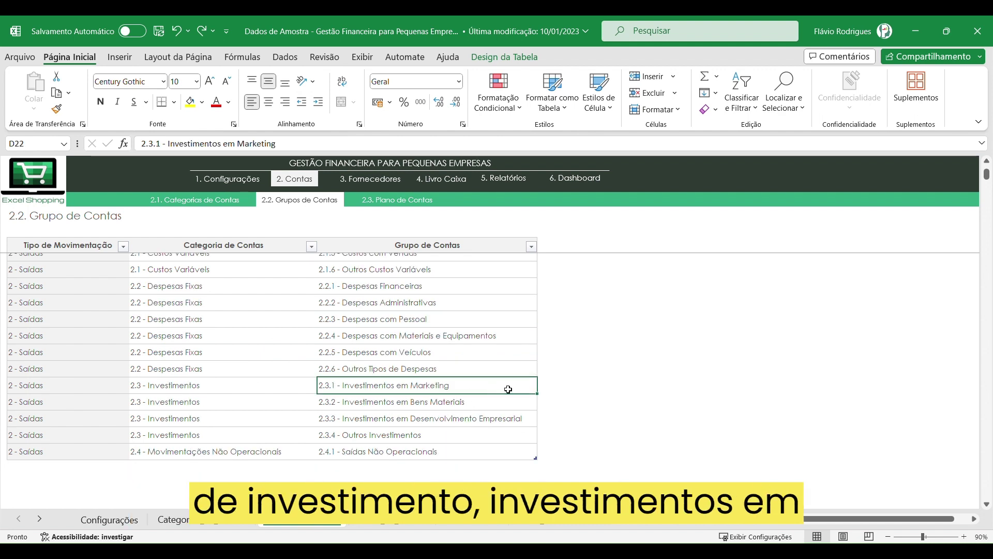
click(469, 405)
click(492, 420)
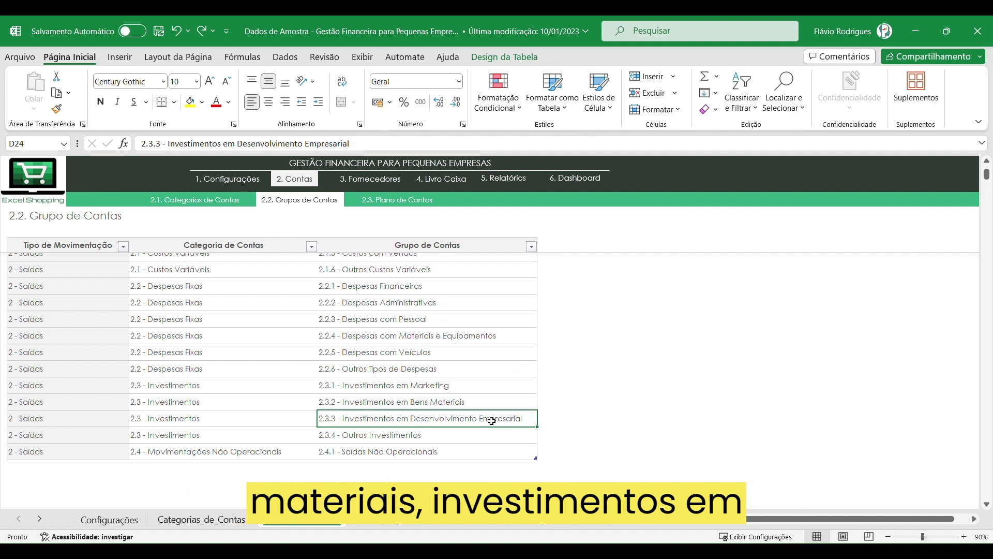
click(421, 438)
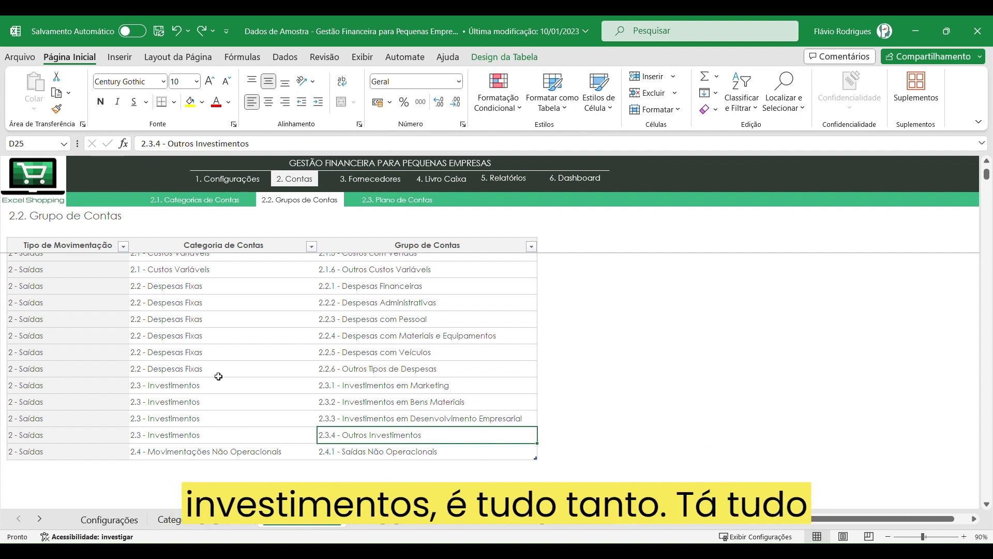
Select the 2.3 - Investimentos categories, then revenue groups 1.1.1 Receita de Serviços and 1.1.2 Receita de Vendas
drag(193, 385, 191, 437)
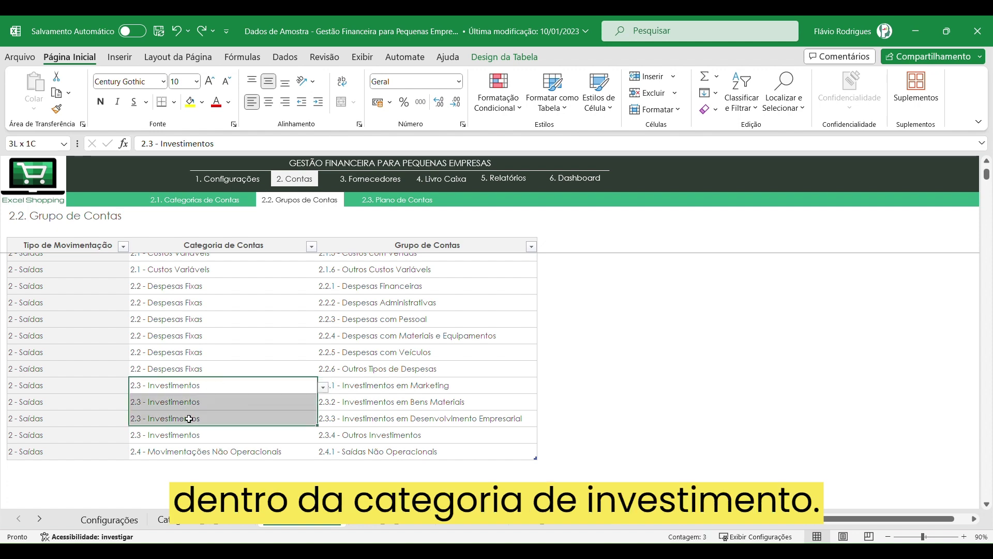
scroll(434, 377, up, 3)
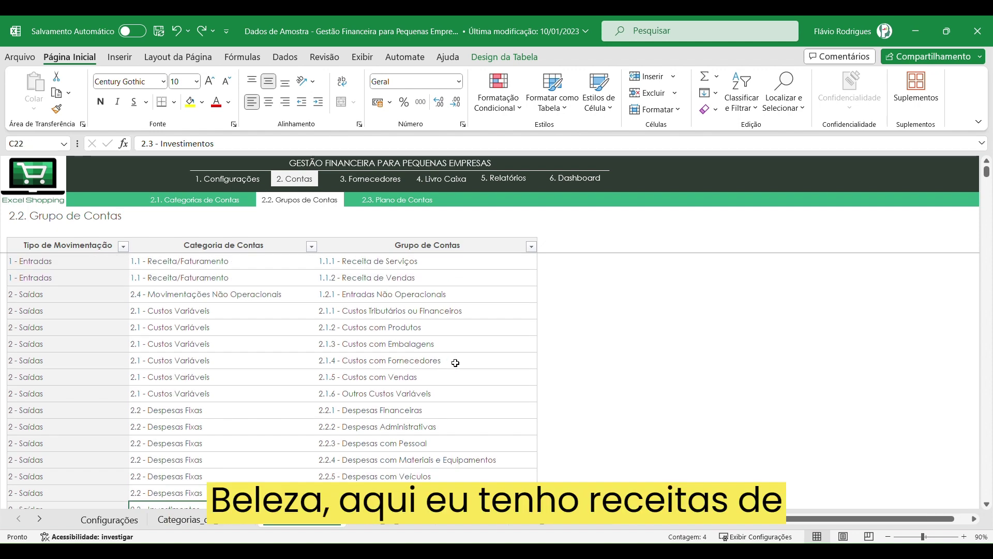
click(414, 331)
click(409, 278)
click(414, 261)
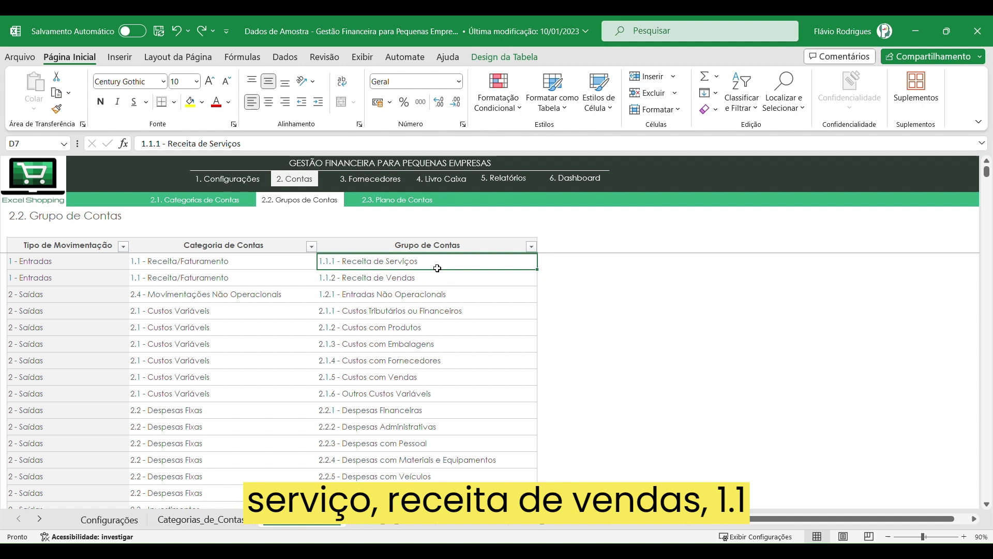
click(404, 279)
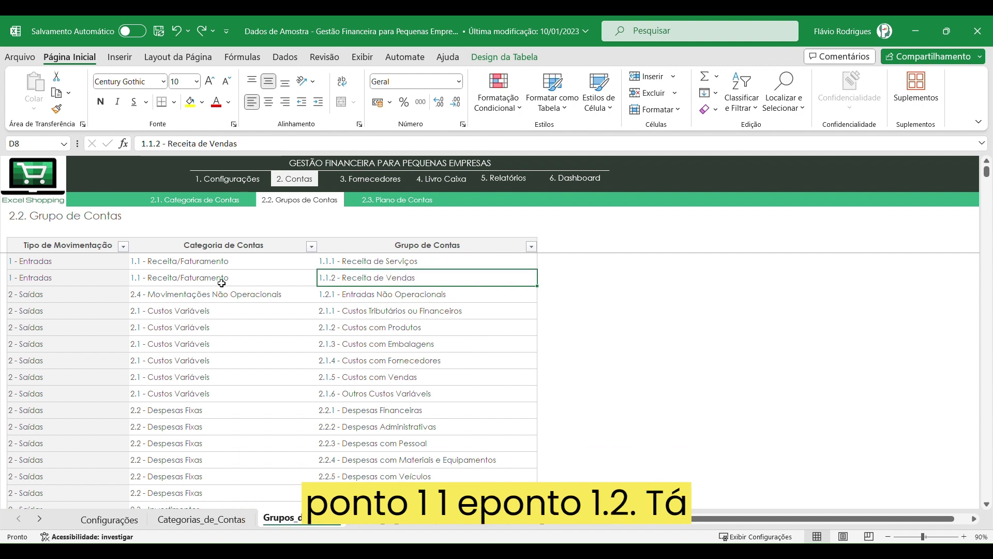
click(170, 265)
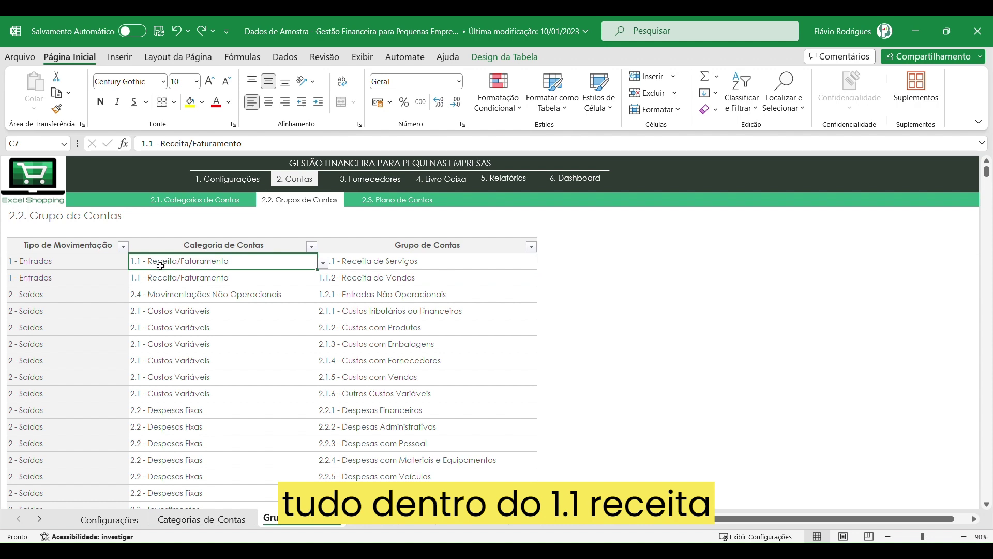
click(417, 271)
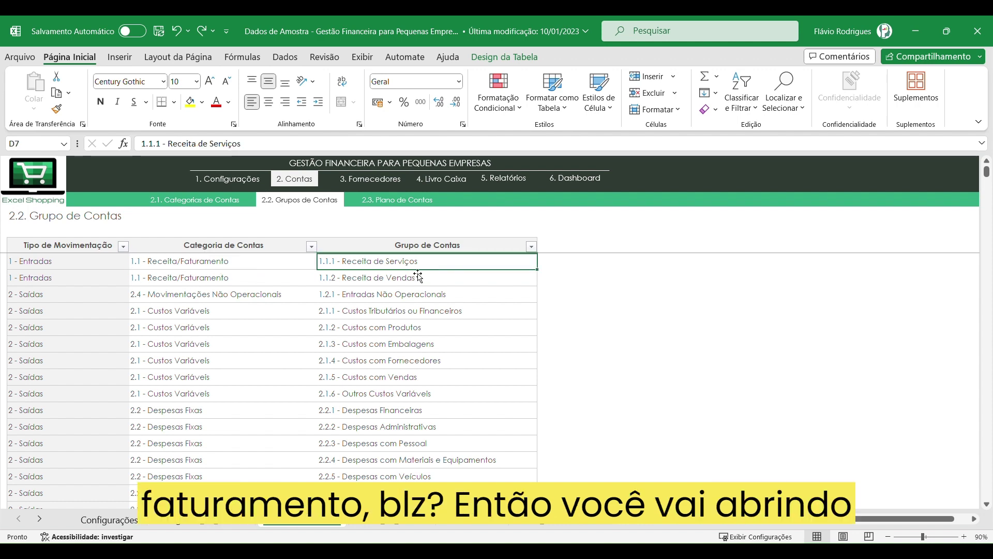
Move on to the 2.3 Plano de Contas sheet
scroll(417, 318, down, 2)
scroll(425, 329, down, 1)
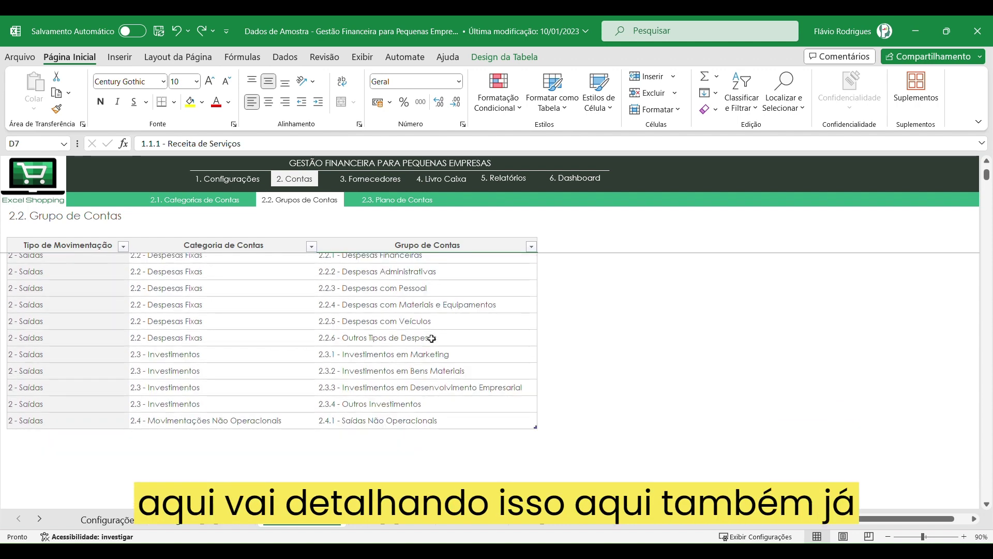
scroll(432, 338, up, 1)
scroll(441, 321, up, 2)
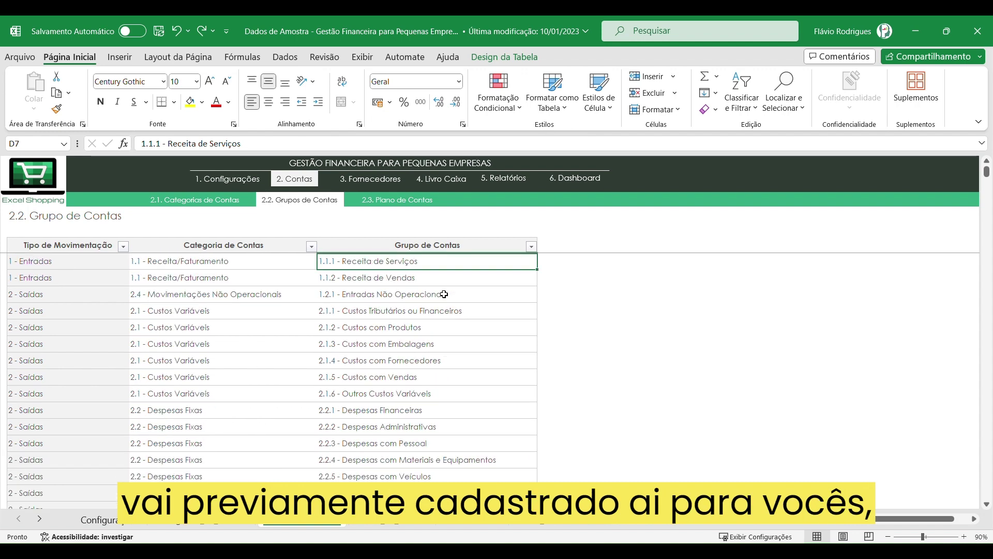
click(397, 200)
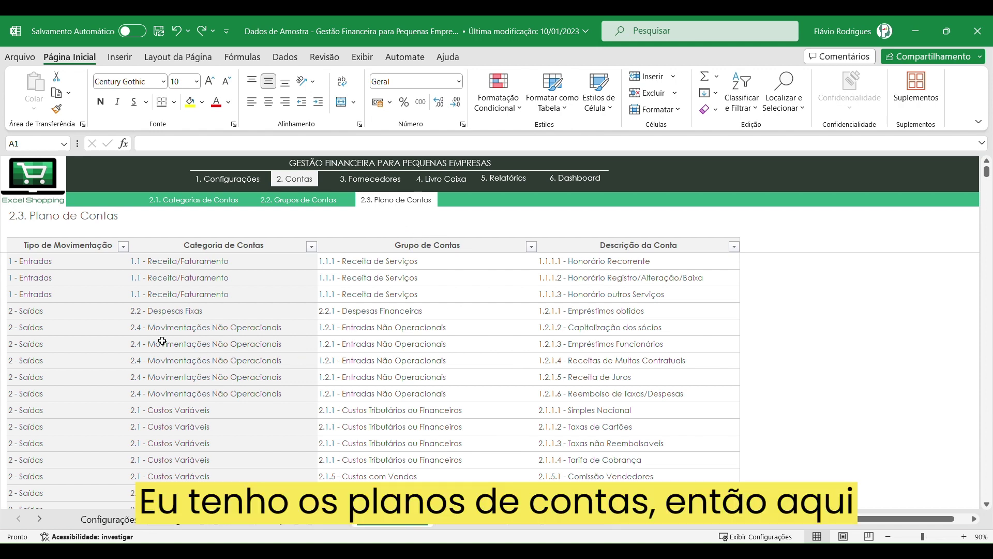
drag(69, 261, 68, 443)
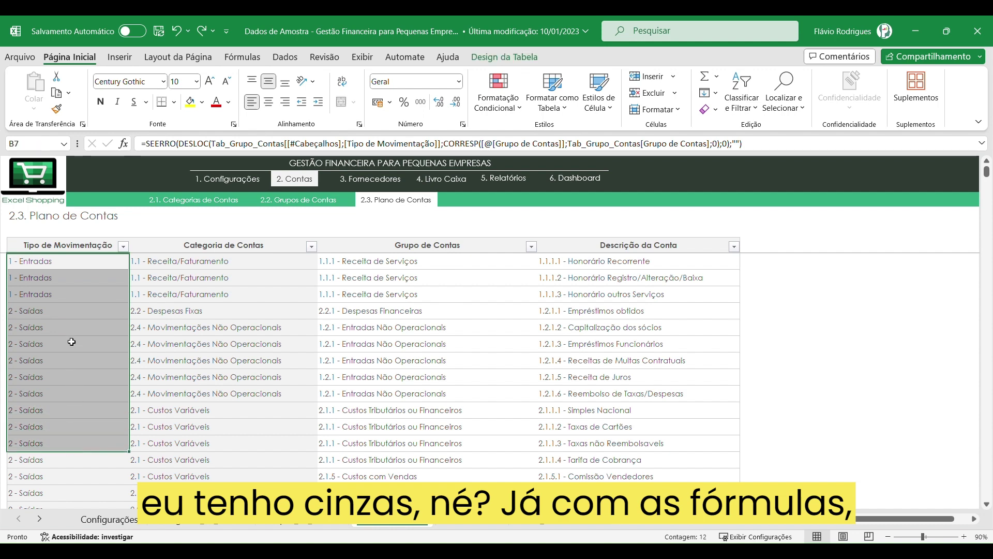
drag(91, 262, 85, 425)
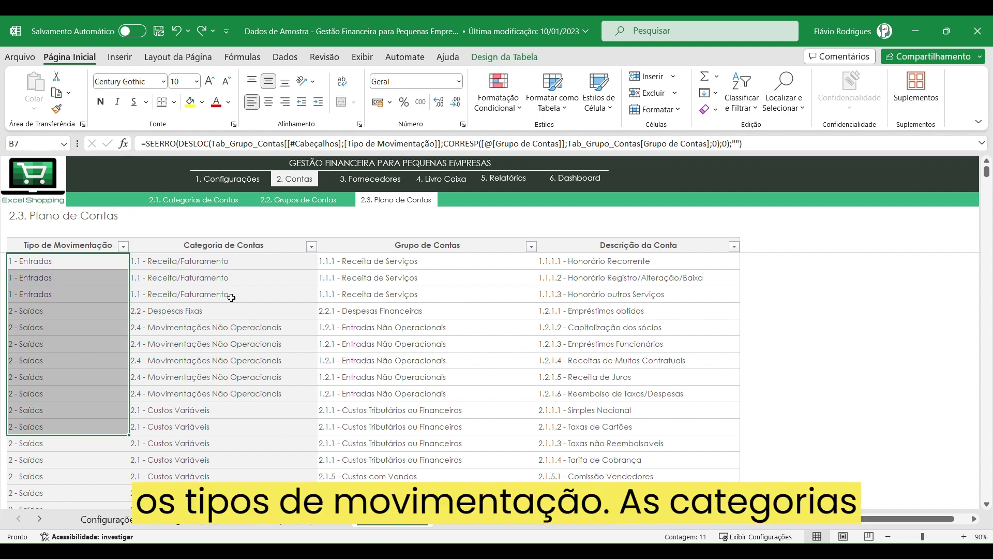
drag(235, 264, 245, 454)
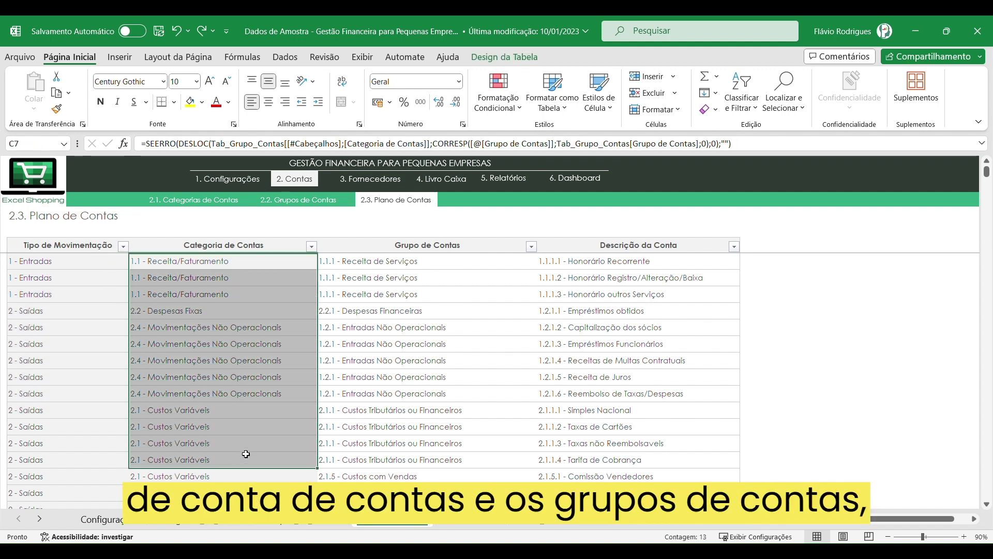
drag(450, 262, 446, 444)
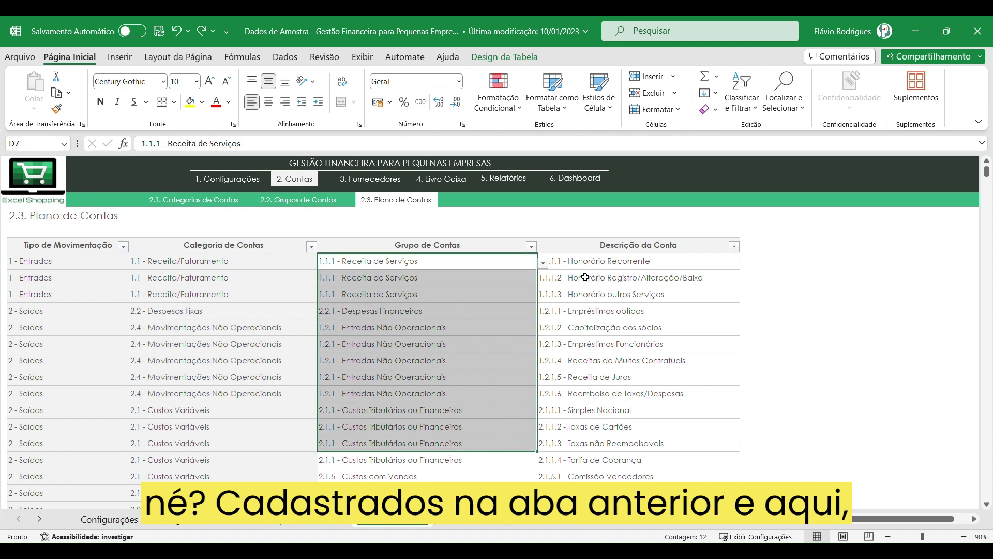
click(670, 263)
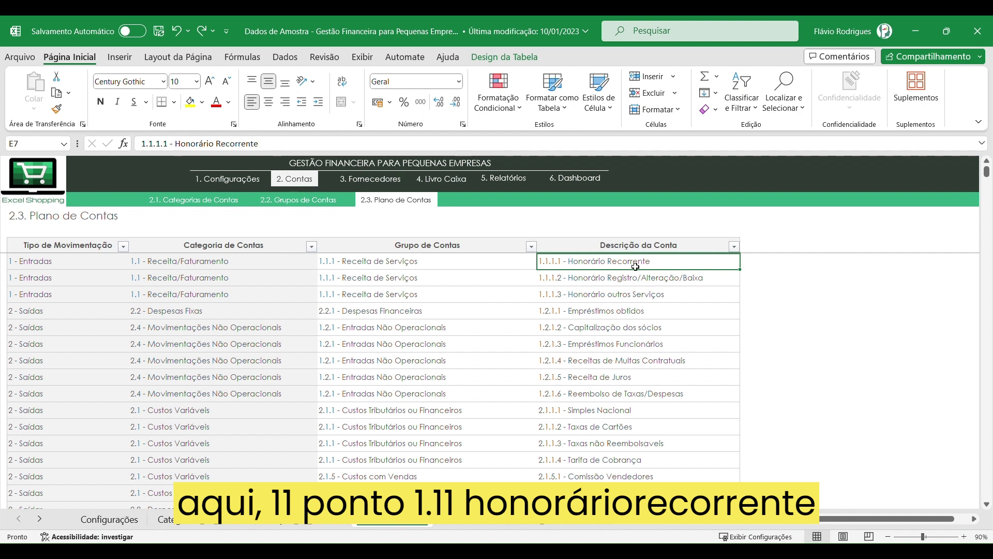
click(562, 283)
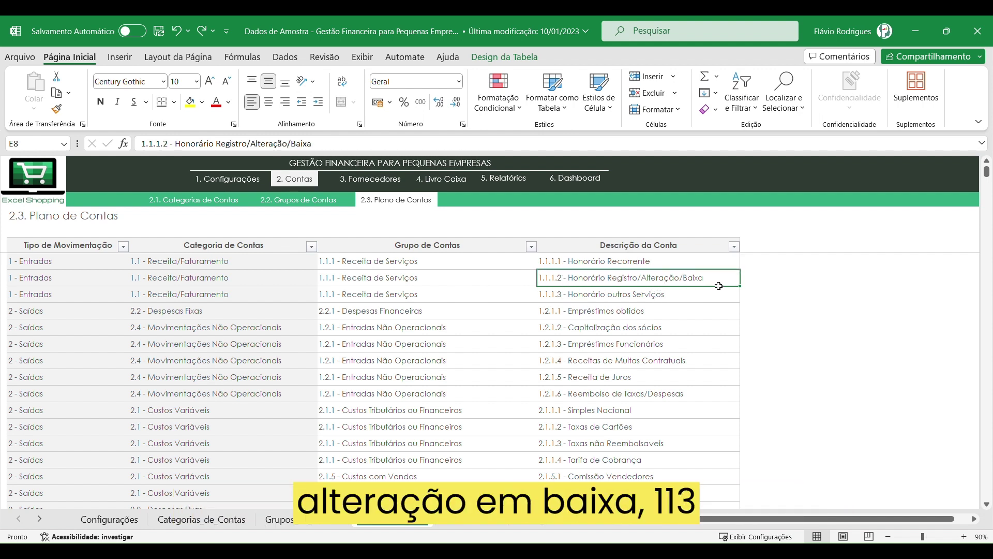
click(608, 297)
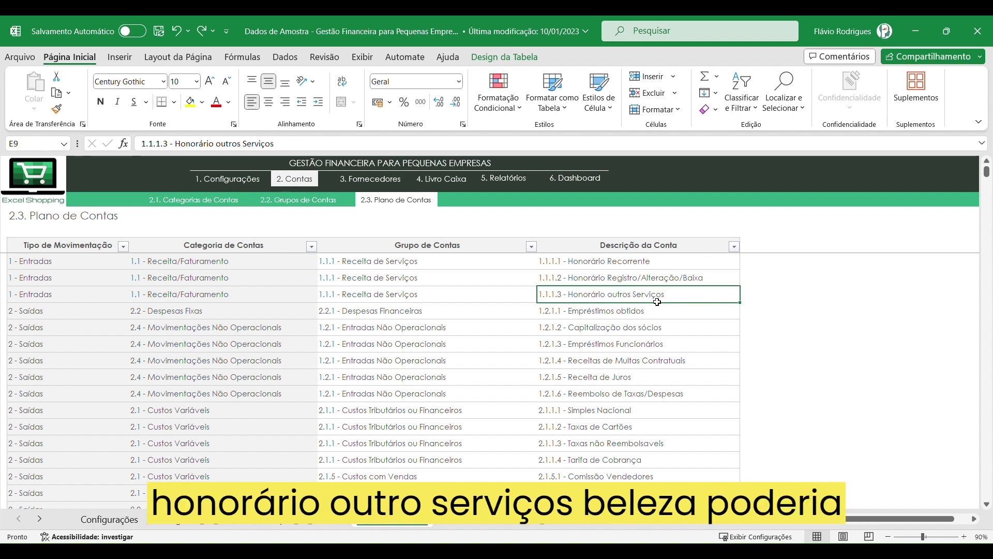
scroll(653, 305, down, 2)
scroll(646, 310, down, 2)
scroll(645, 312, down, 4)
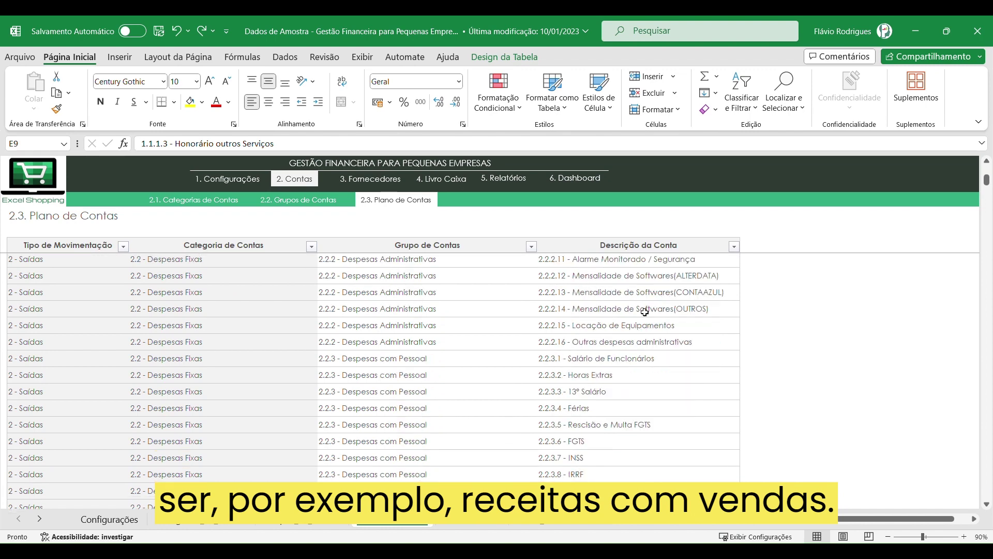
scroll(645, 312, down, 6)
scroll(626, 326, up, 3)
scroll(621, 331, up, 8)
scroll(607, 334, up, 3)
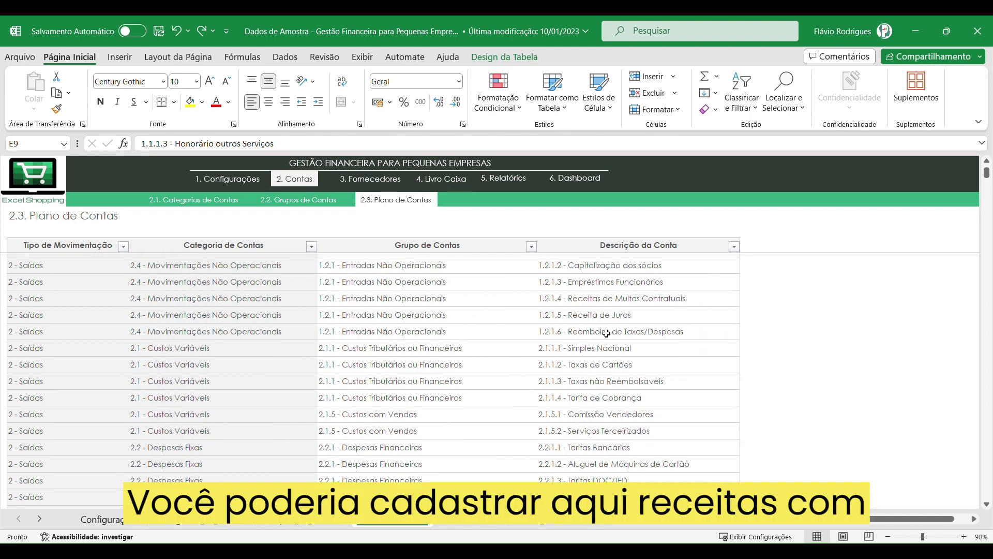
scroll(606, 334, up, 2)
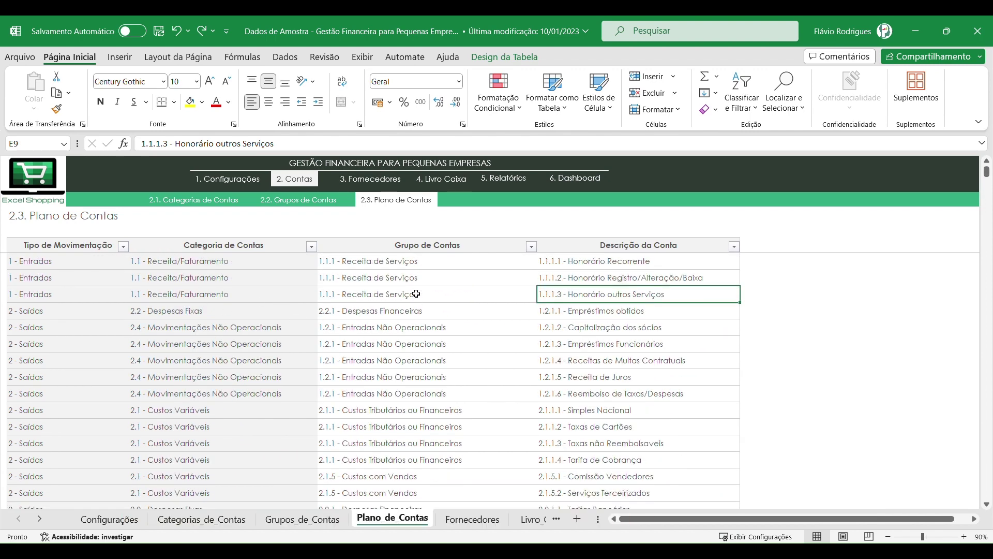
click(334, 296)
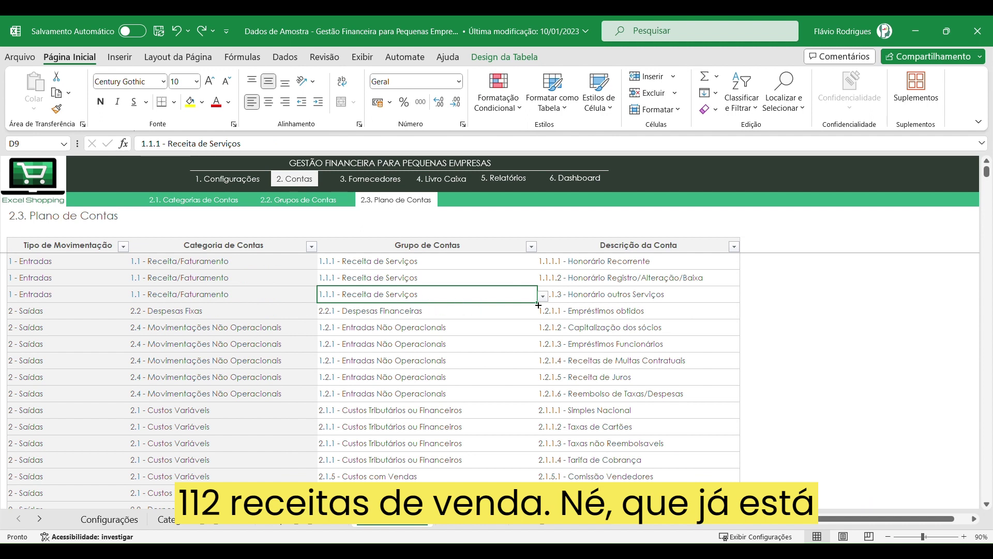
click(615, 326)
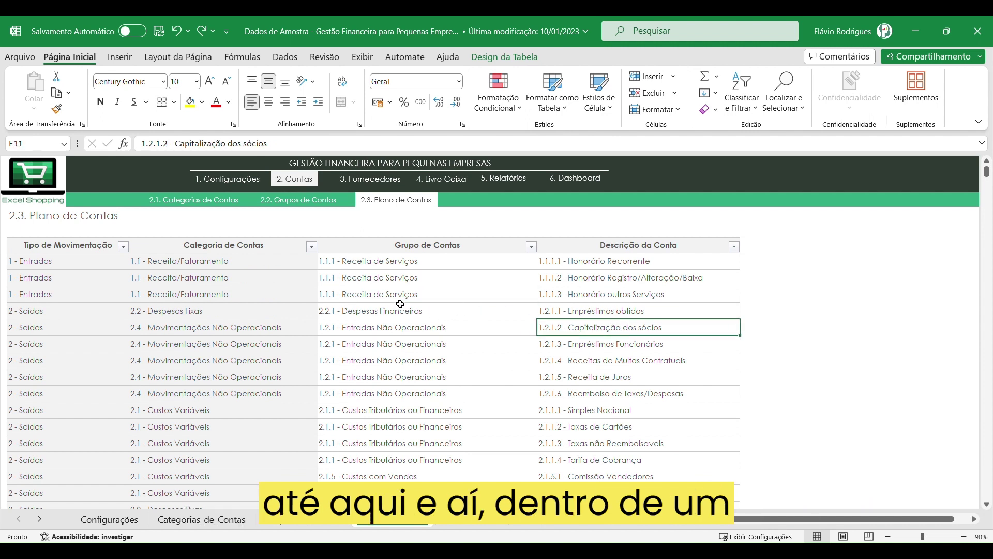
click(621, 298)
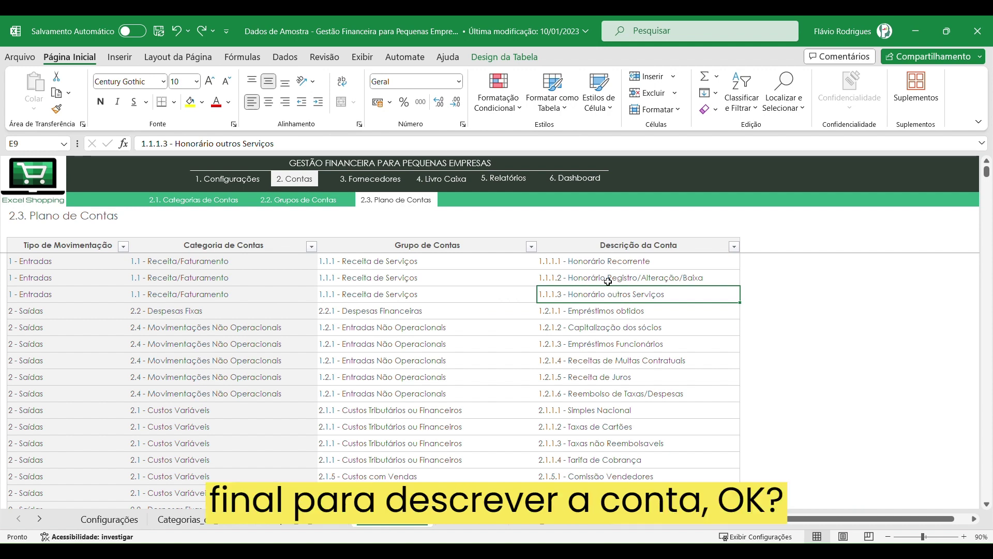
click(497, 358)
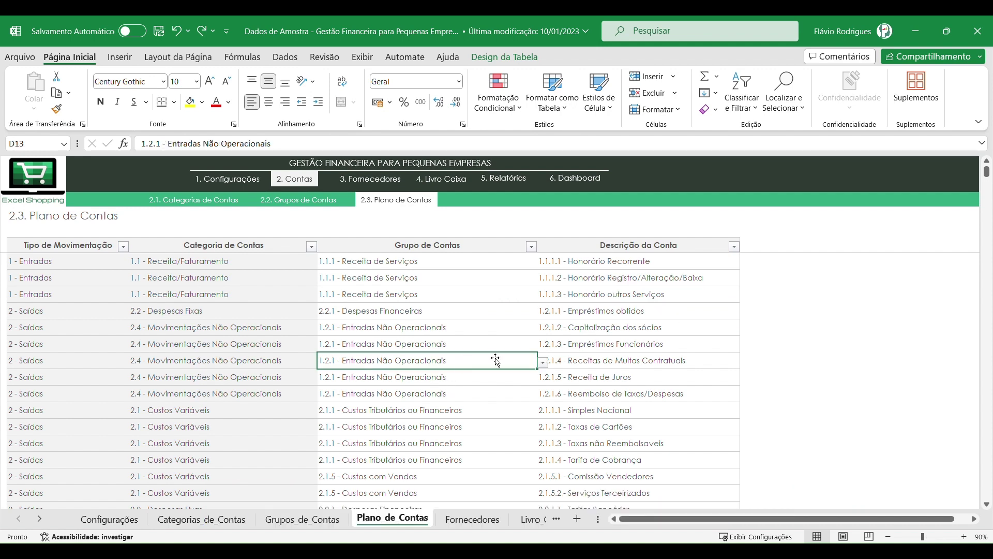
scroll(572, 333, down, 2)
scroll(600, 335, down, 4)
scroll(601, 334, down, 4)
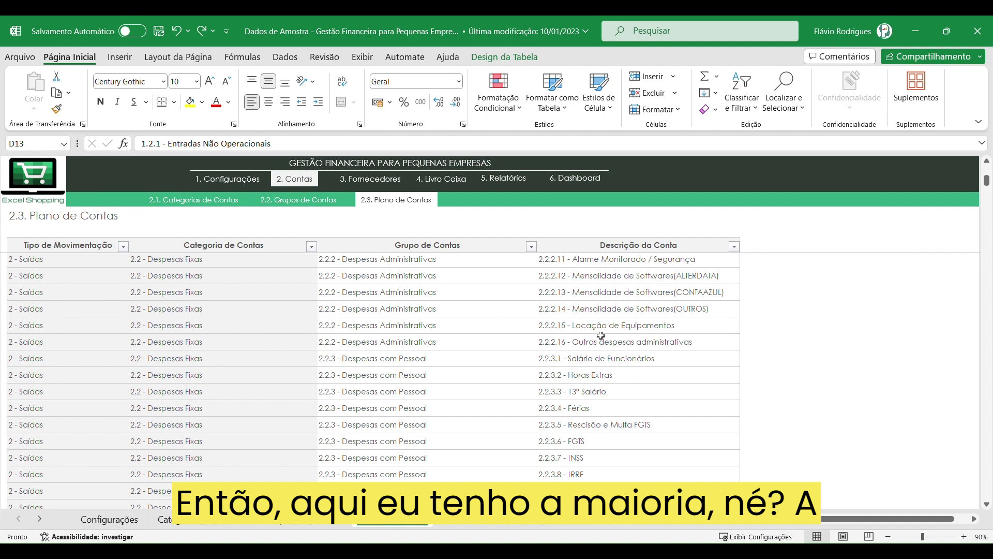
scroll(601, 335, down, 1)
scroll(600, 335, down, 3)
scroll(600, 336, down, 4)
scroll(600, 335, down, 3)
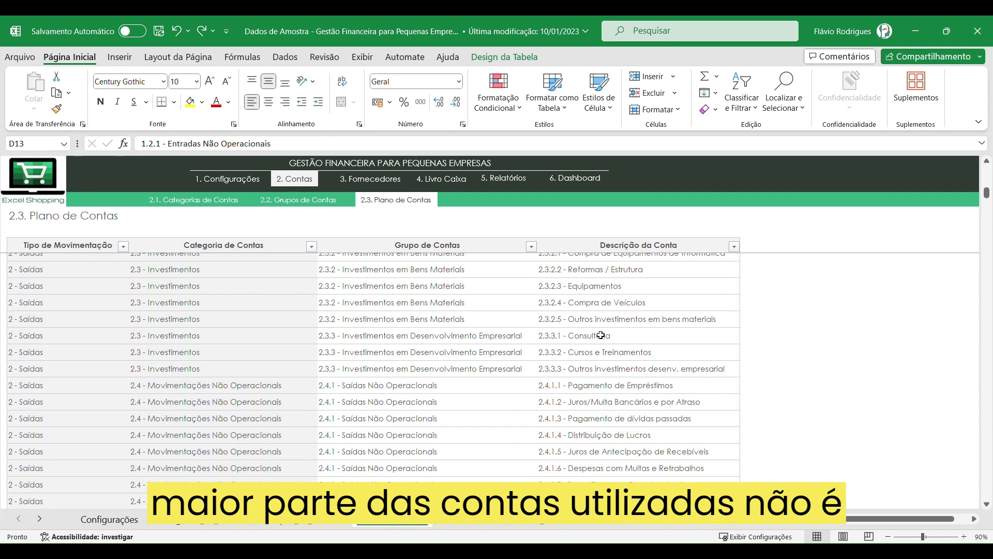
scroll(601, 335, down, 5)
scroll(600, 336, up, 5)
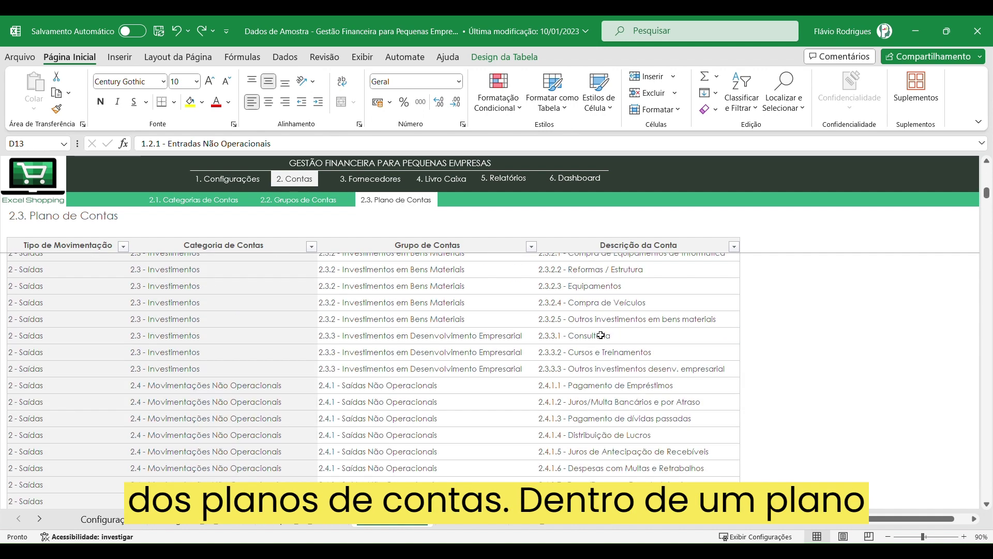
scroll(621, 327, up, 3)
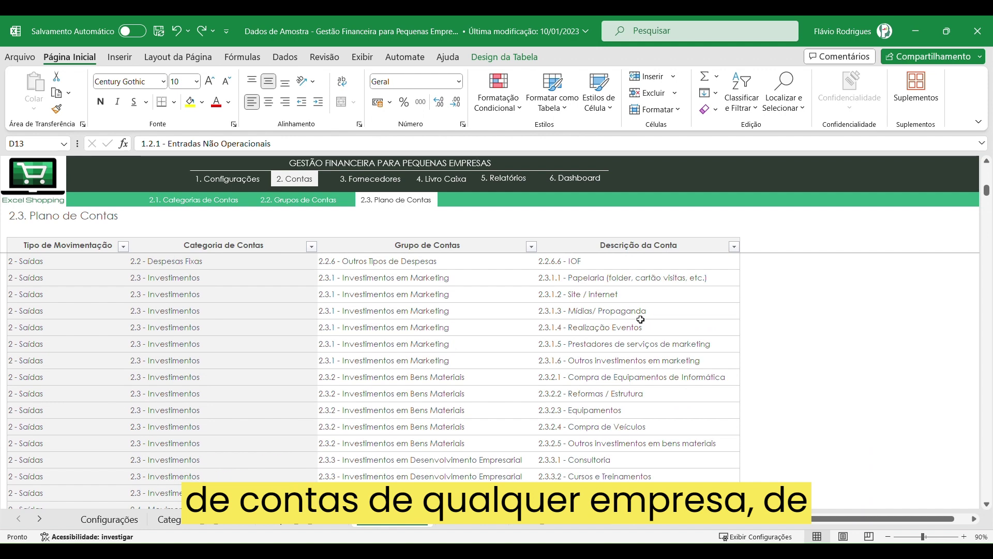
click(645, 318)
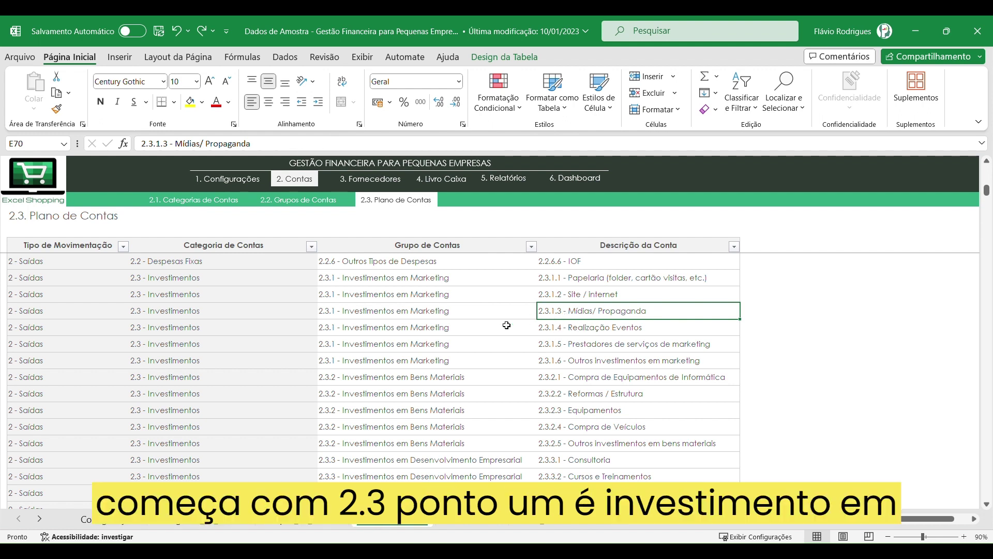
click(581, 282)
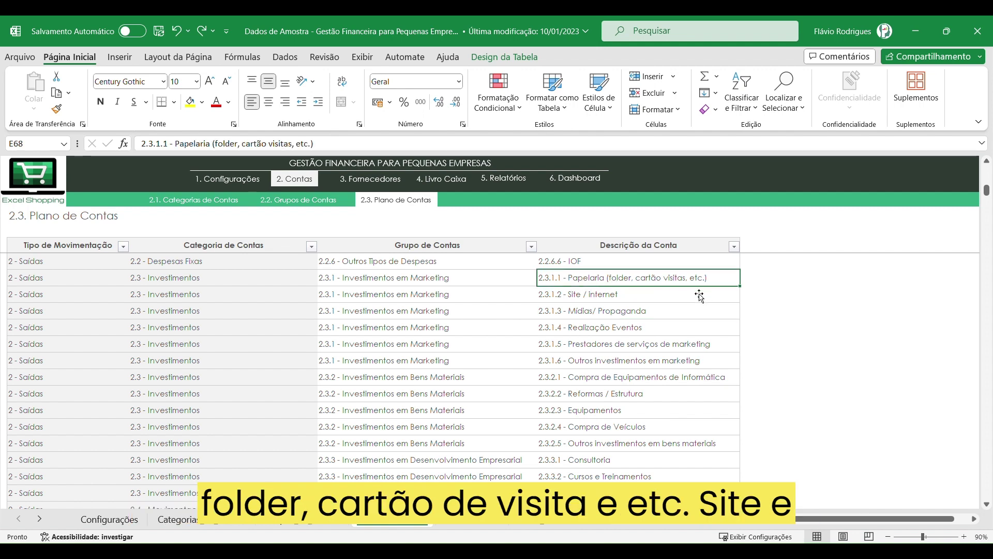
click(646, 301)
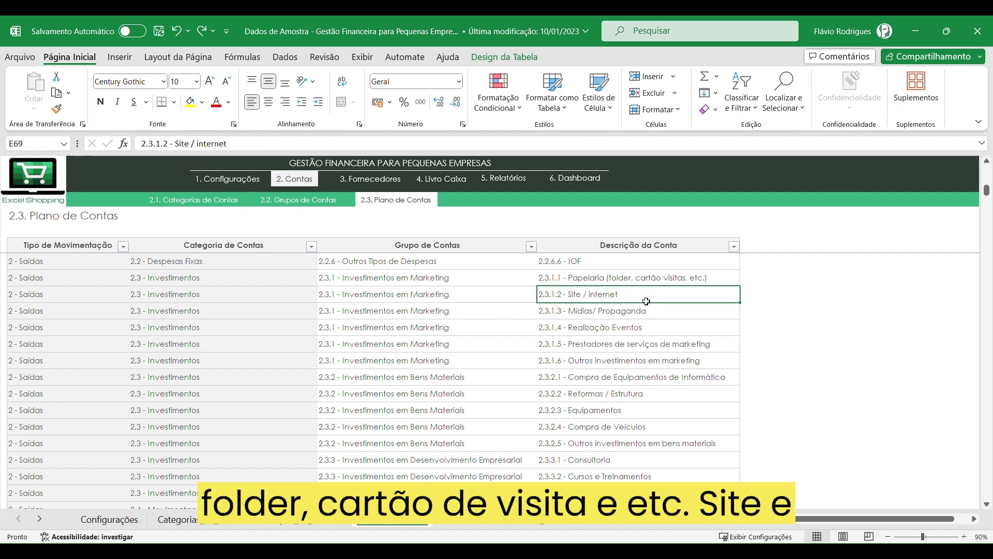
click(579, 315)
click(642, 332)
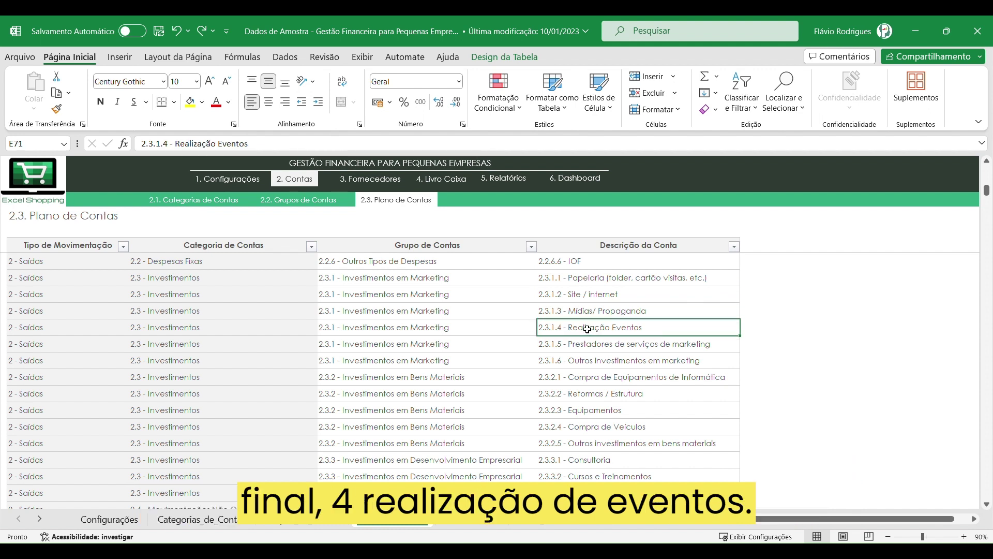
click(595, 347)
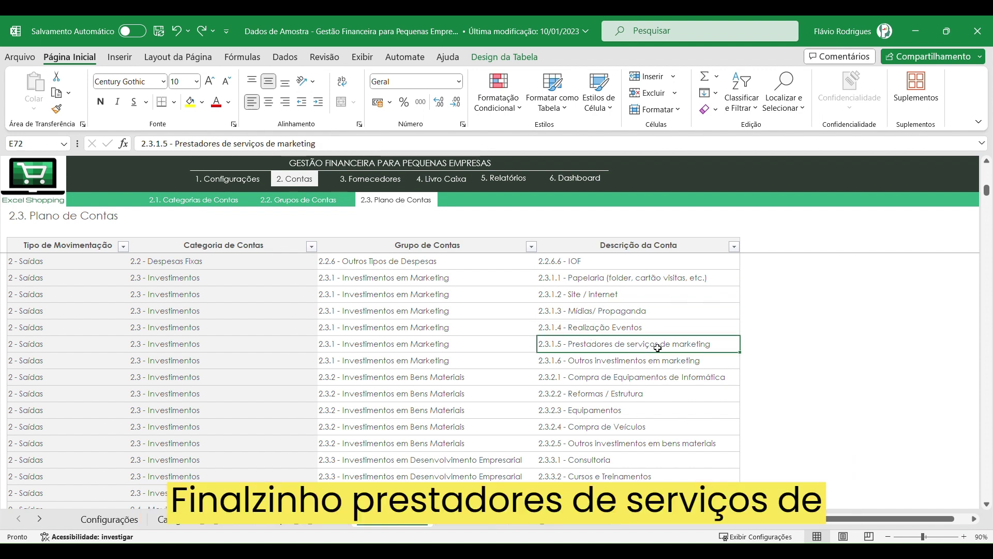
click(679, 366)
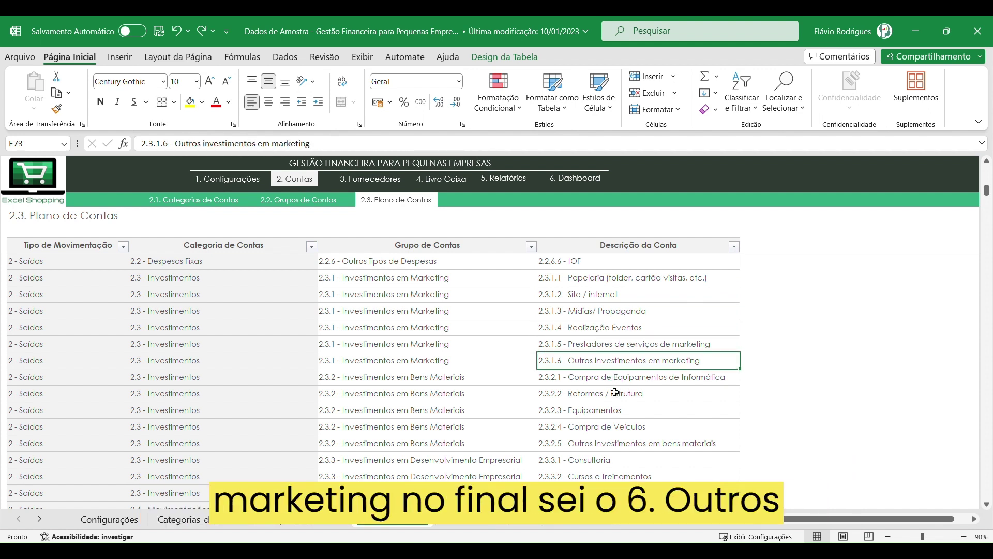
scroll(664, 395, down, 2)
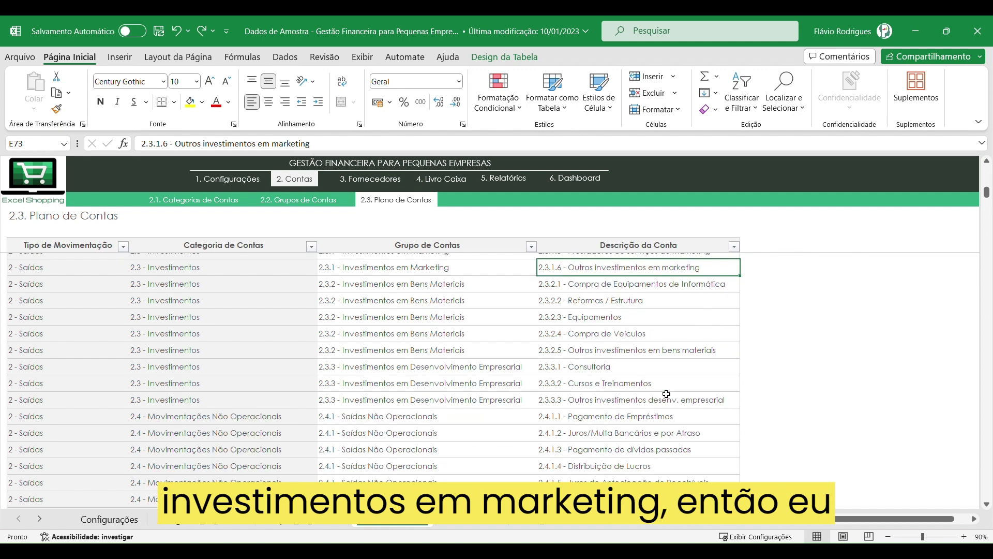
scroll(665, 396, up, 3)
scroll(668, 378, up, 3)
scroll(661, 374, up, 3)
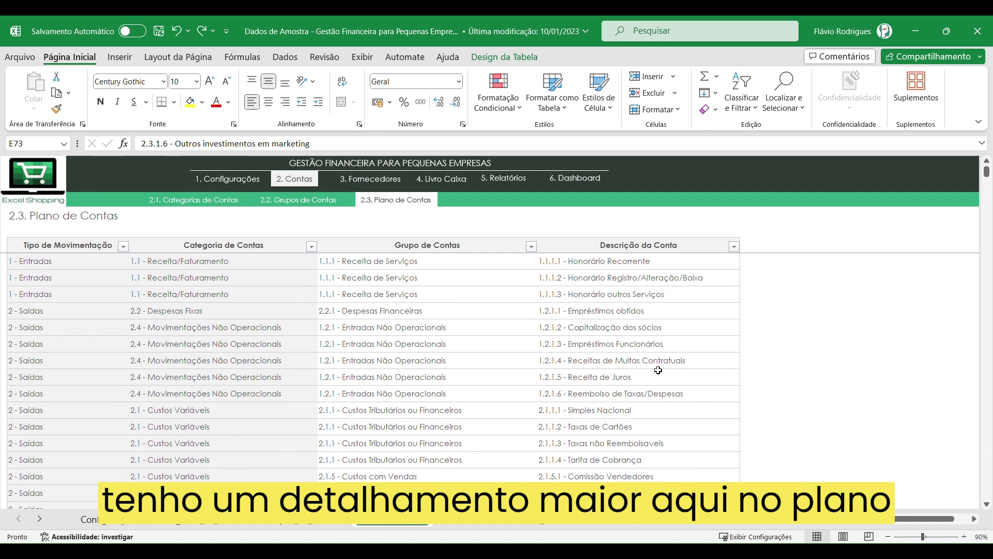
Open 3. Fornecedores and select the suppliers Fornecedor A through Fornecedor F
click(366, 187)
drag(55, 263, 50, 343)
click(207, 293)
drag(52, 261, 82, 344)
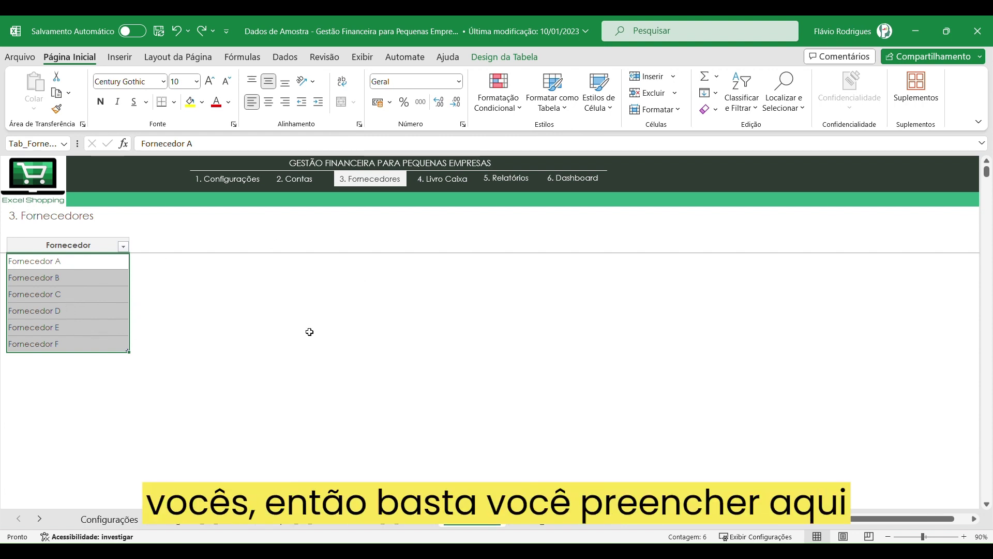
click(73, 280)
click(80, 264)
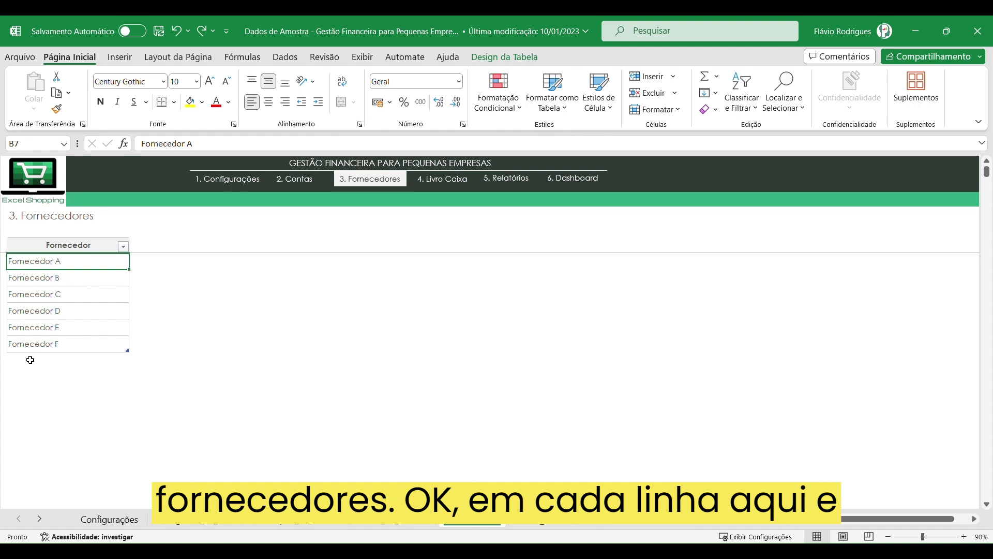
In 4. Livro Caixa, go to the last entry, 26/12/2023, with 2.3.2.2 - Reformas / Estrutura
click(444, 179)
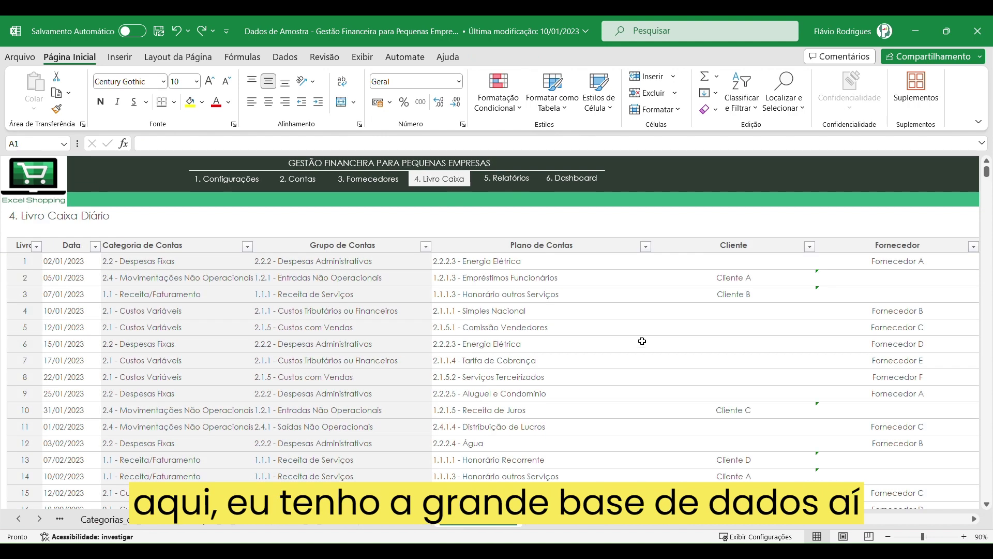
click(619, 320)
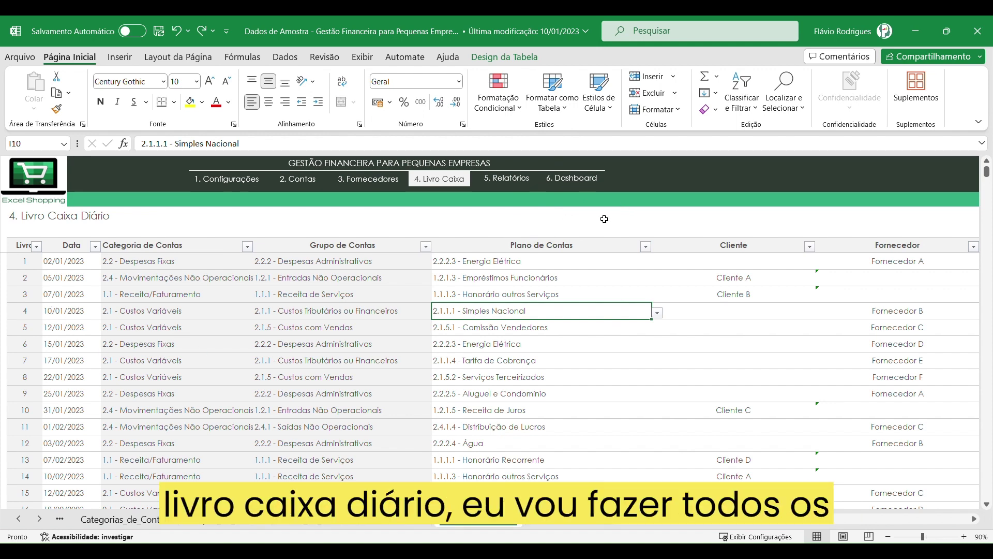
scroll(455, 324, down, 5)
scroll(466, 325, down, 9)
scroll(471, 325, down, 10)
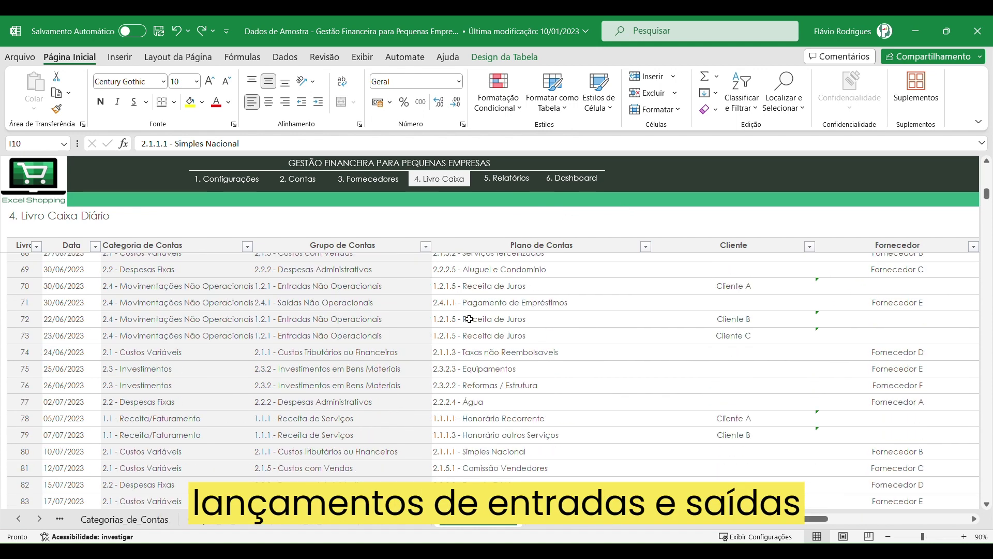
scroll(477, 324, down, 10)
scroll(476, 325, down, 4)
click(74, 385)
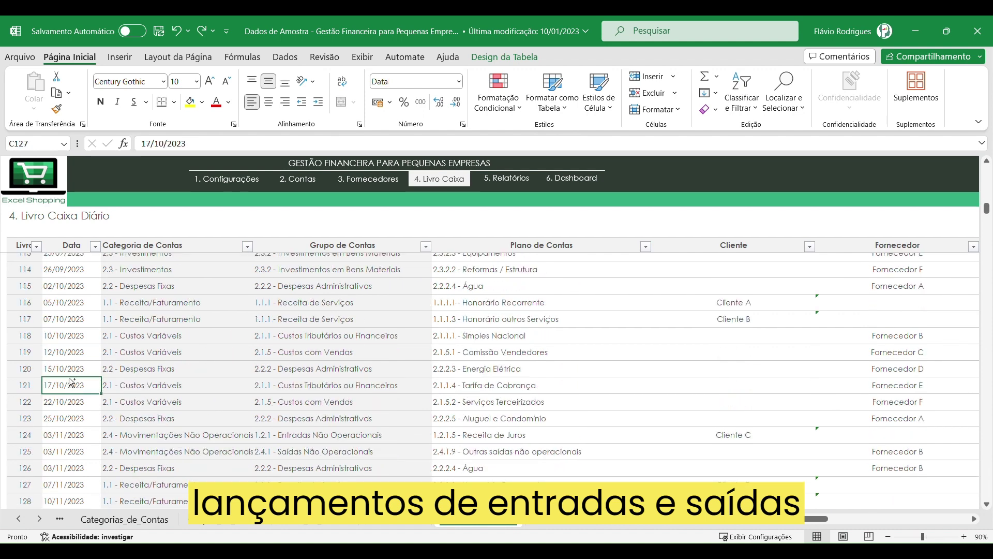
key(Down)
key(Down)
key(Down)
key(Down)
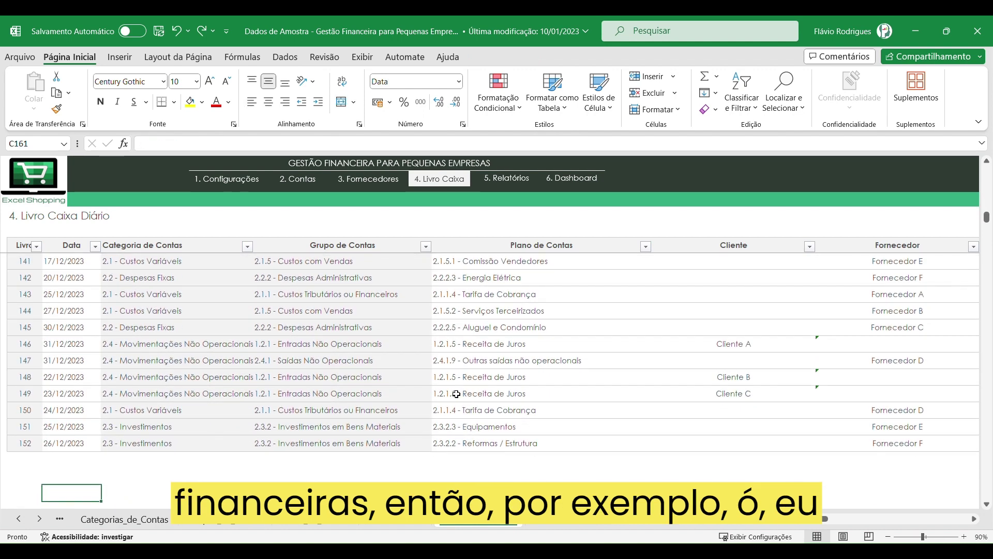
click(67, 446)
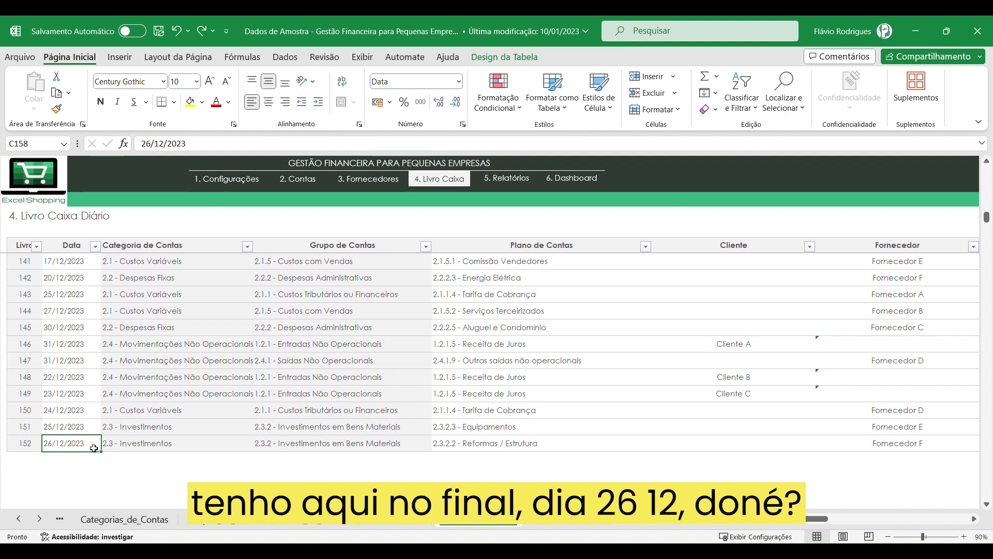
click(600, 446)
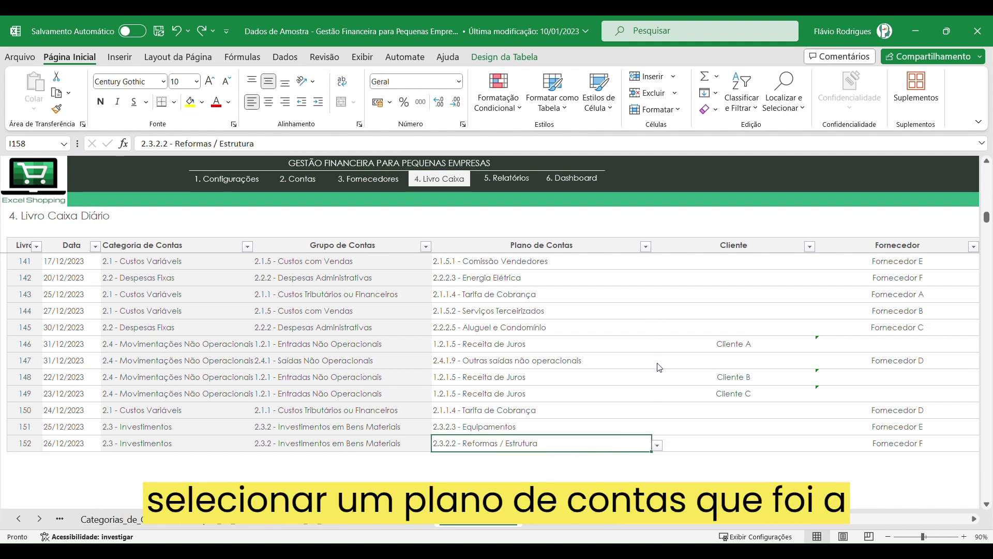
click(429, 216)
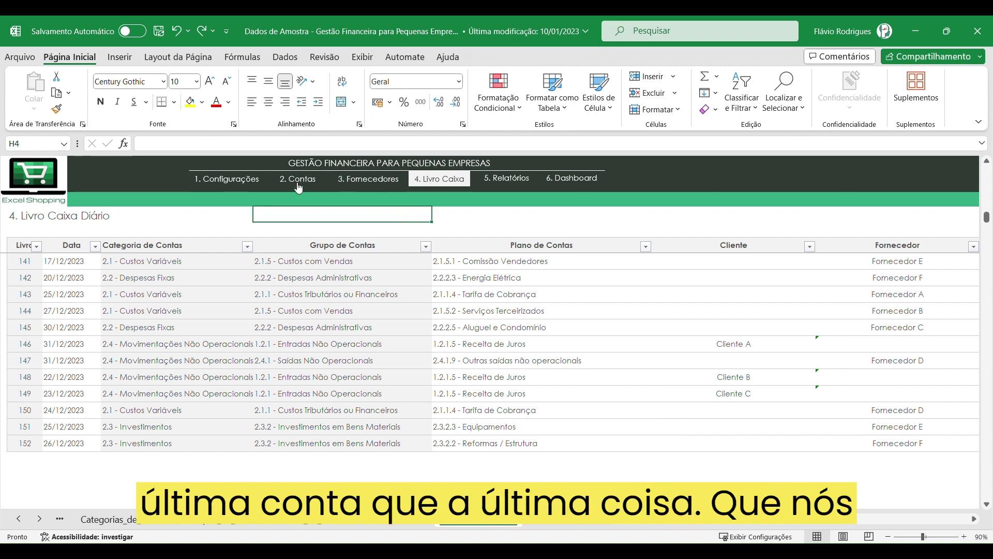
click(301, 186)
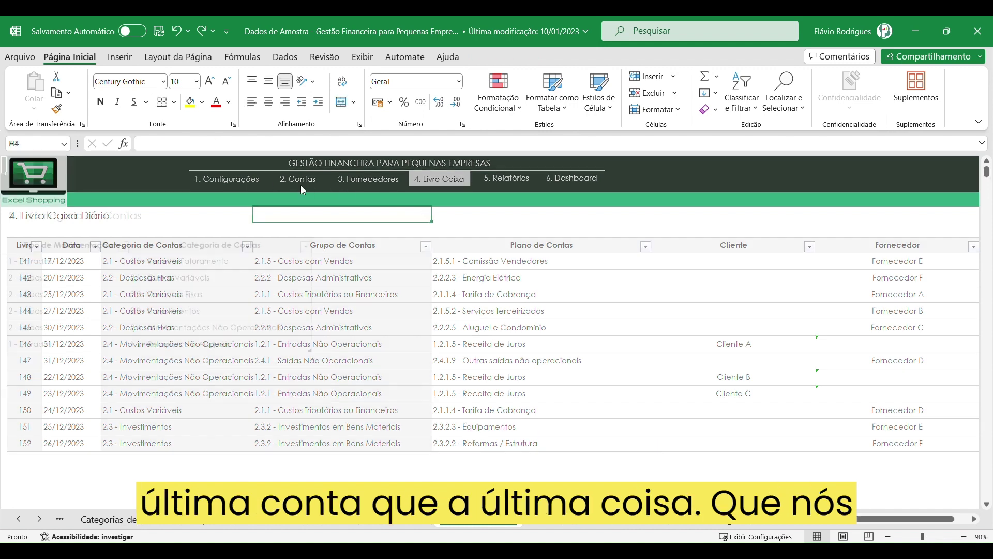
click(419, 201)
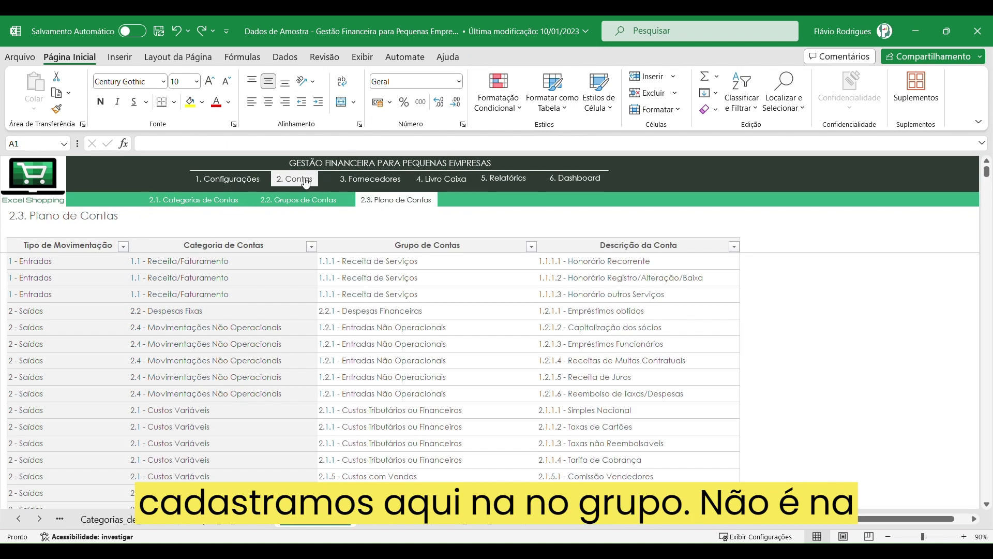
click(442, 181)
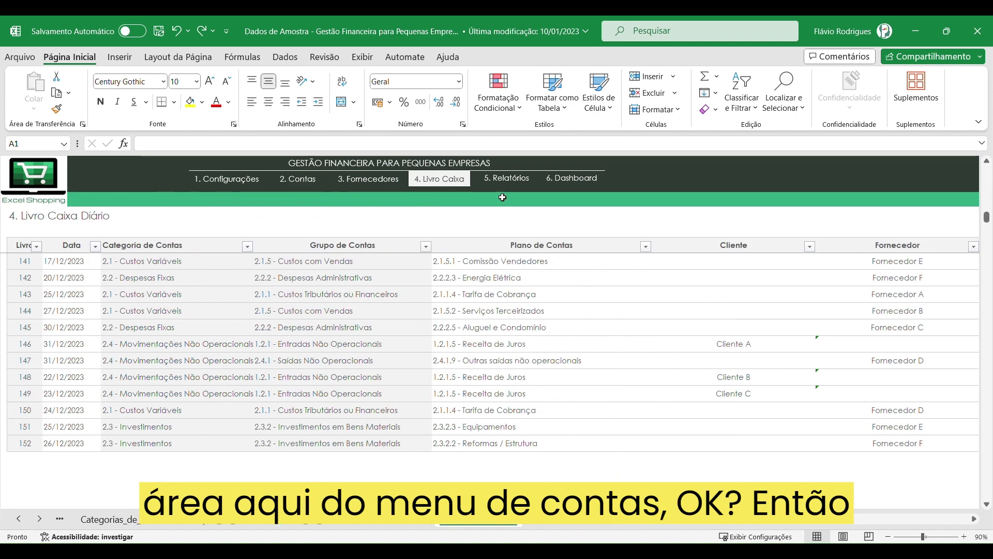
click(533, 409)
click(532, 427)
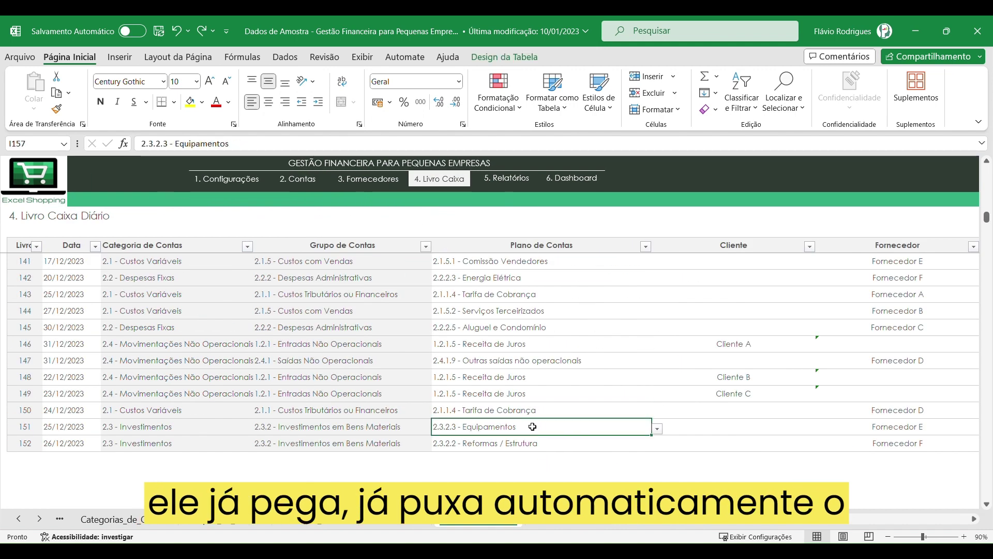
click(397, 429)
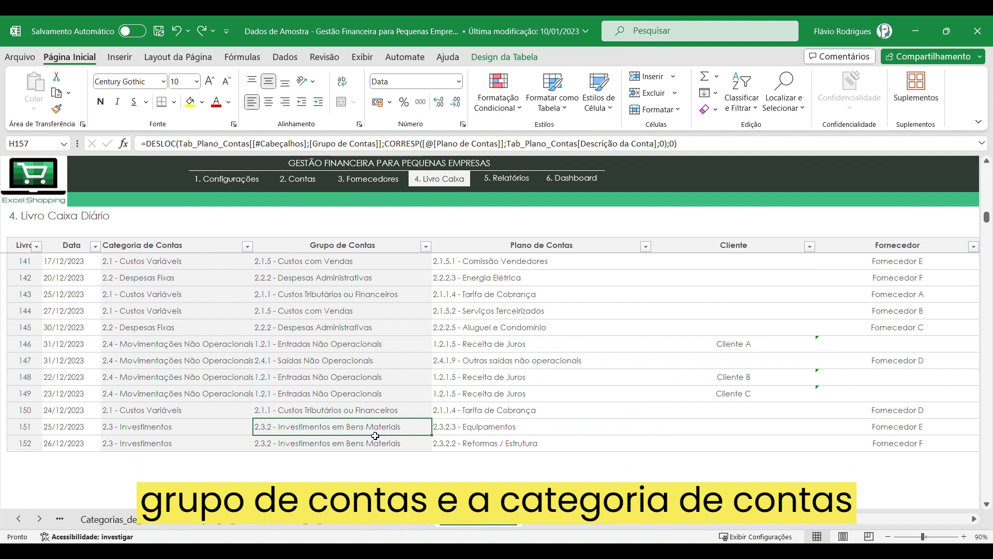
click(155, 435)
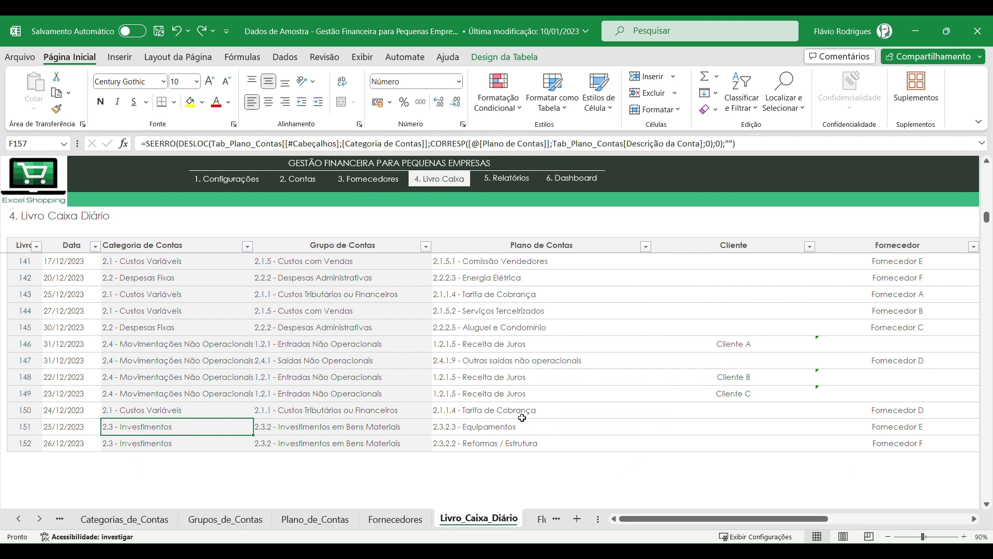
click(552, 431)
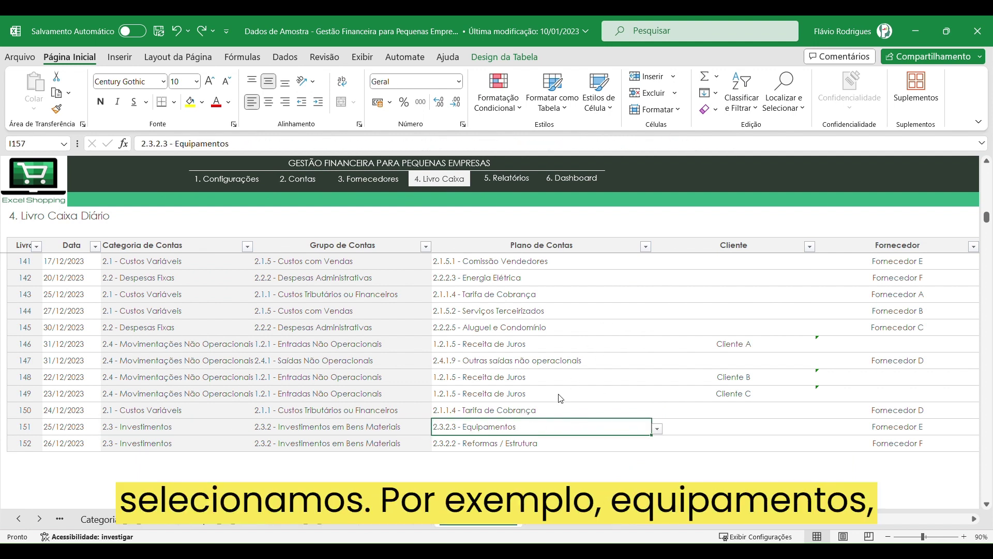
click(303, 429)
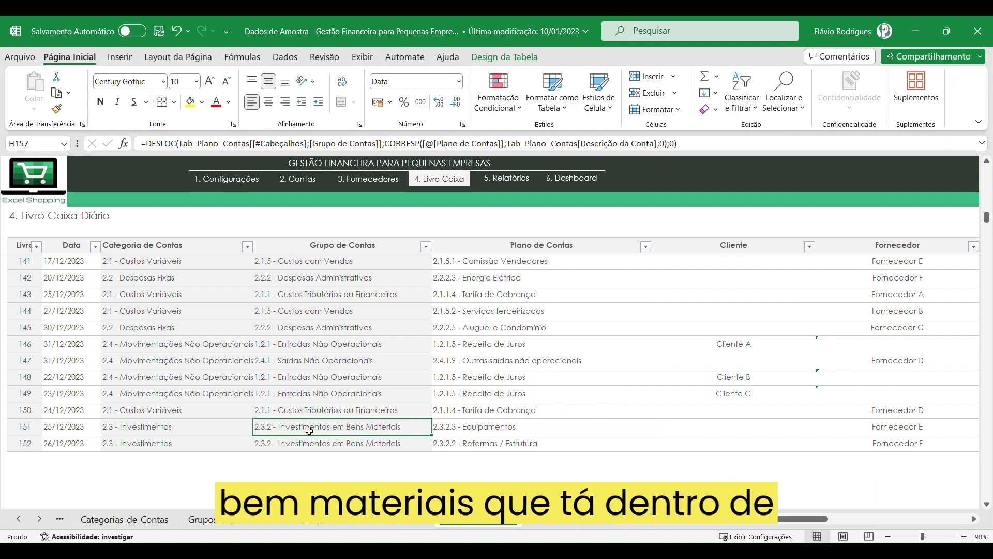
click(166, 443)
scroll(504, 379, up, 1)
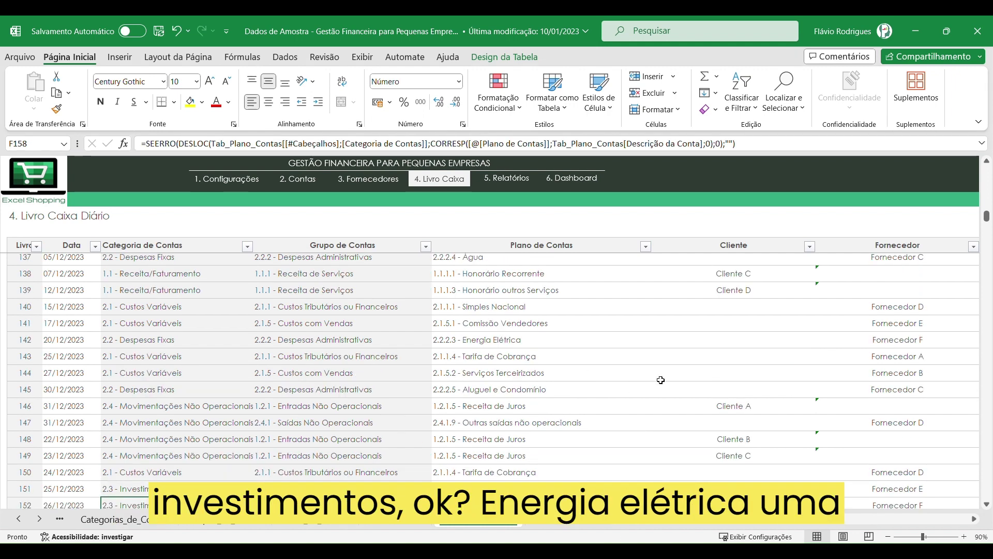
click(640, 342)
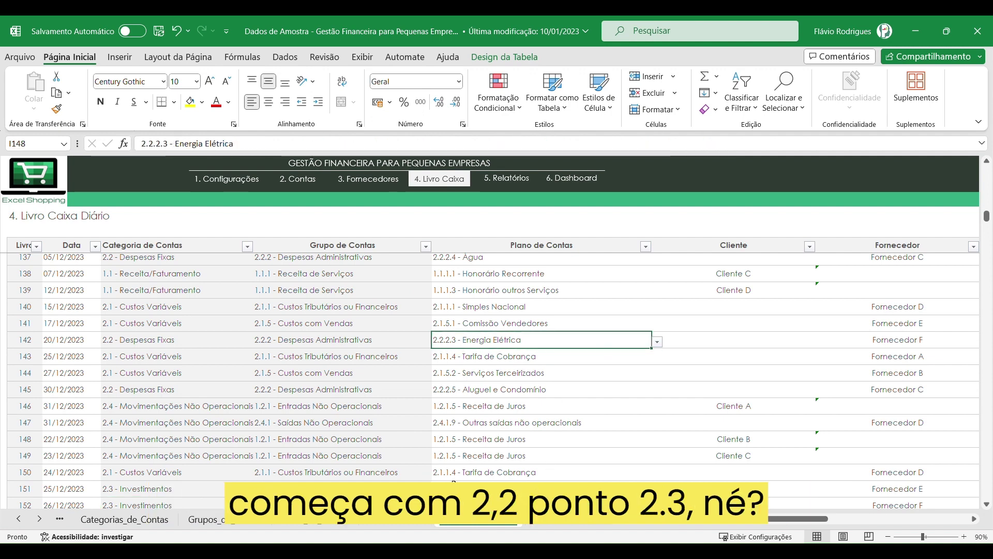
click(380, 342)
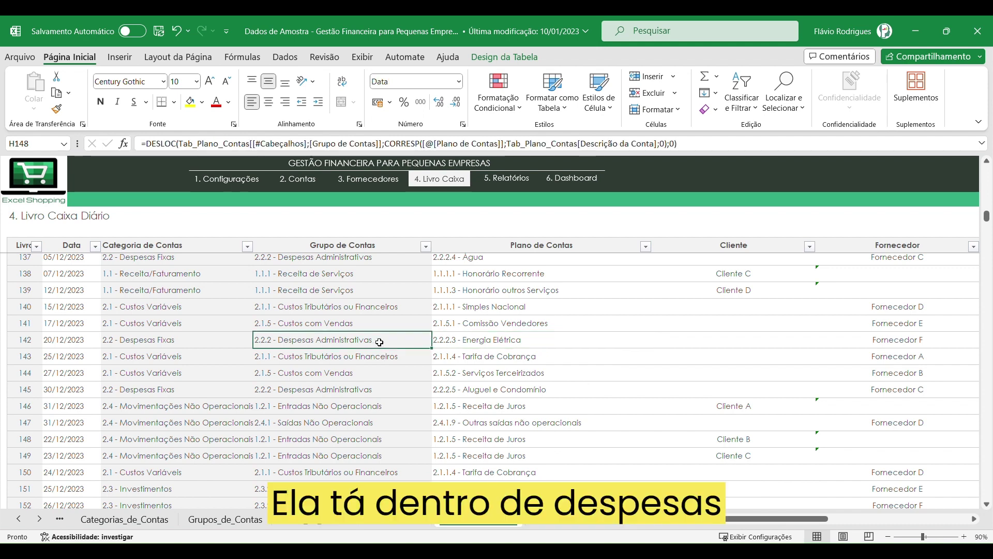
click(174, 347)
click(490, 343)
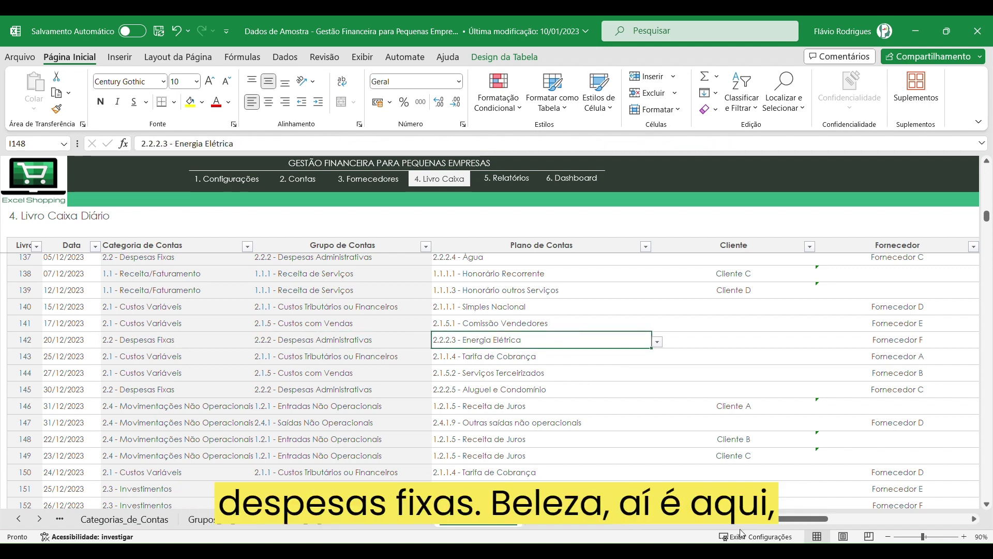
scroll(490, 343, right, 3)
scroll(482, 271, right, 3)
click(458, 246)
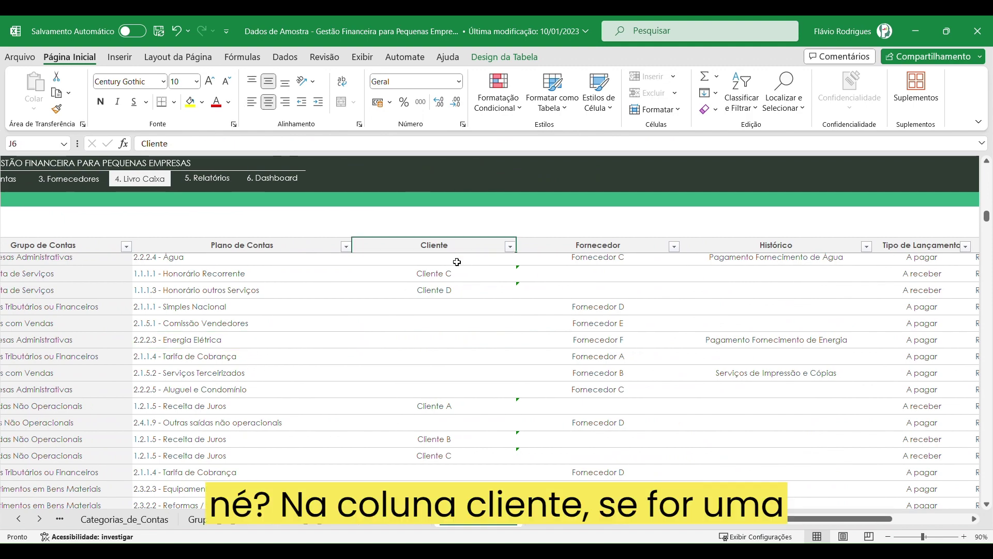
scroll(466, 346, up, 5)
scroll(465, 346, up, 5)
scroll(466, 346, up, 5)
scroll(465, 346, up, 3)
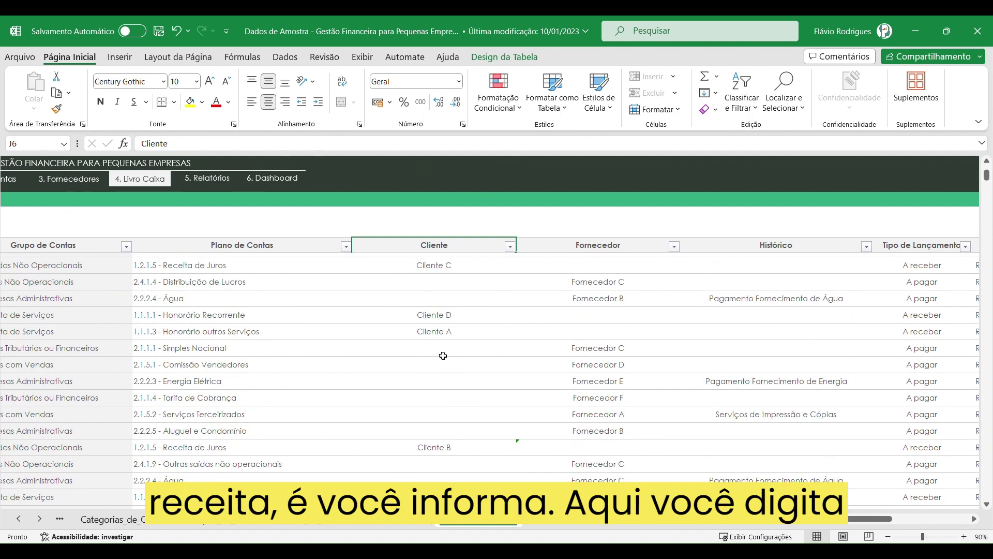
scroll(447, 322, up, 2)
key(Return)
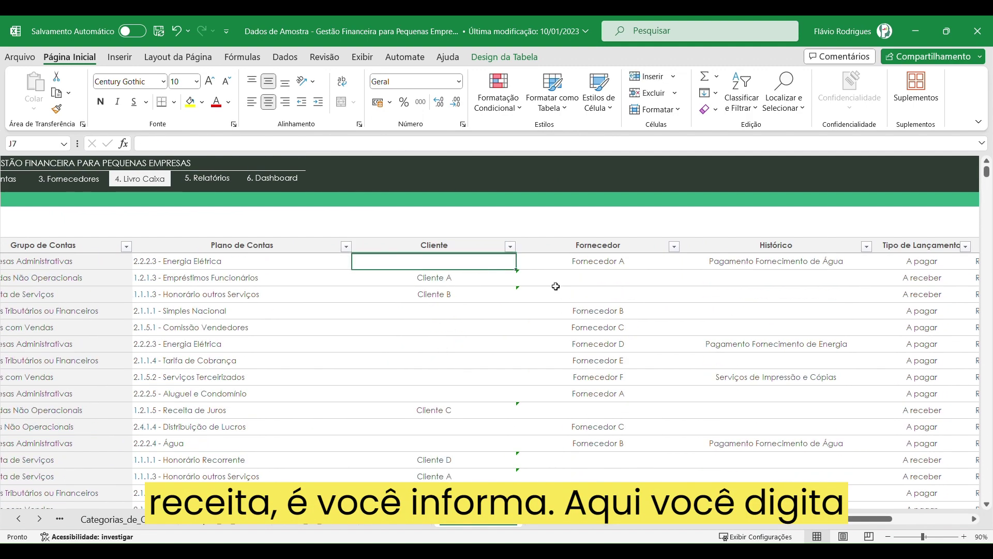
key(Return)
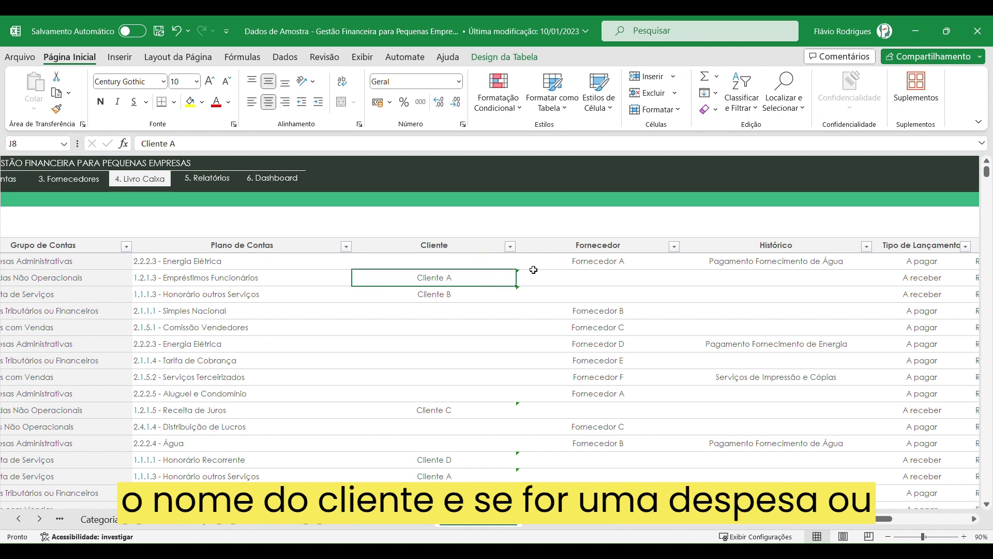
click(632, 262)
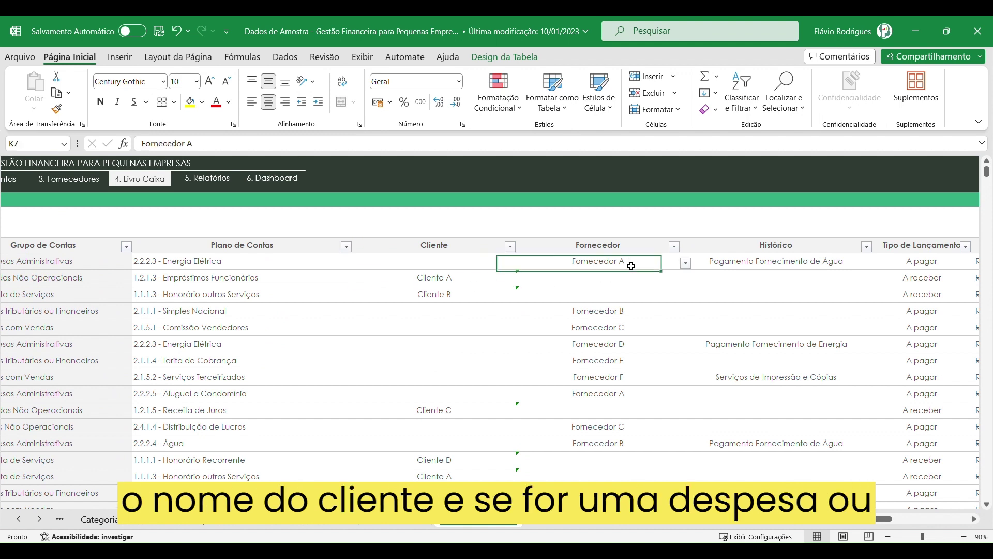
click(696, 269)
click(678, 268)
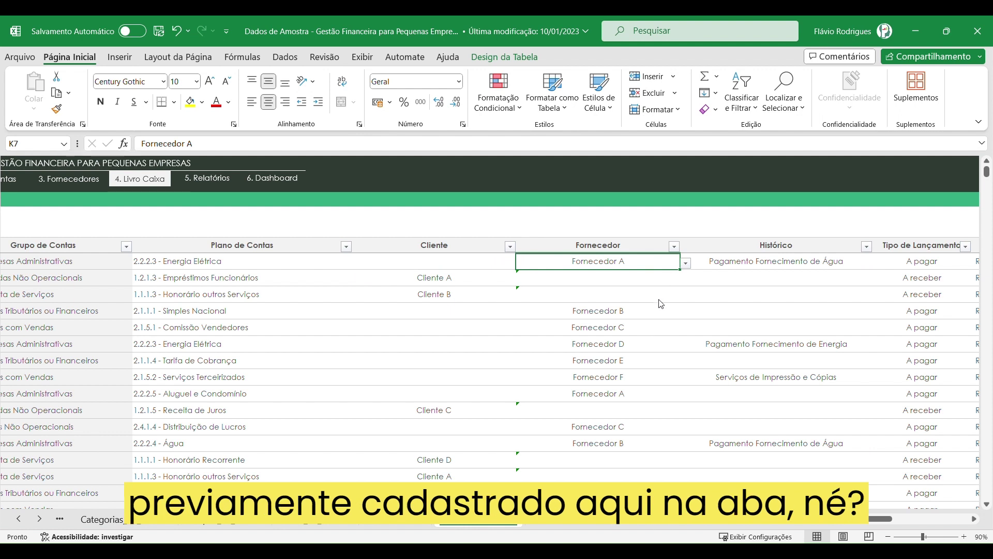
click(392, 427)
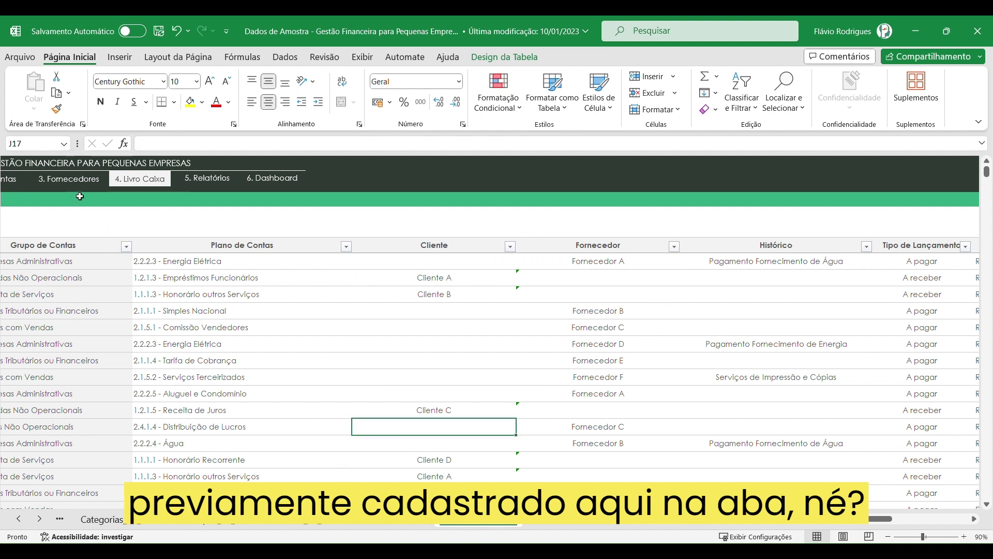
click(471, 280)
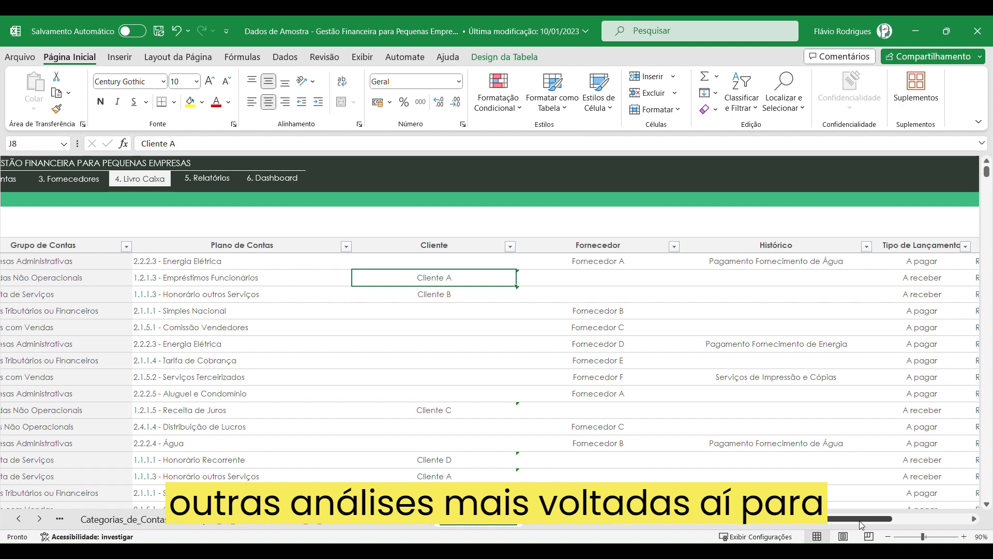
Review the Pagamento Fornecimento de Água and de Energia descriptions in the cash book
drag(861, 525, 903, 524)
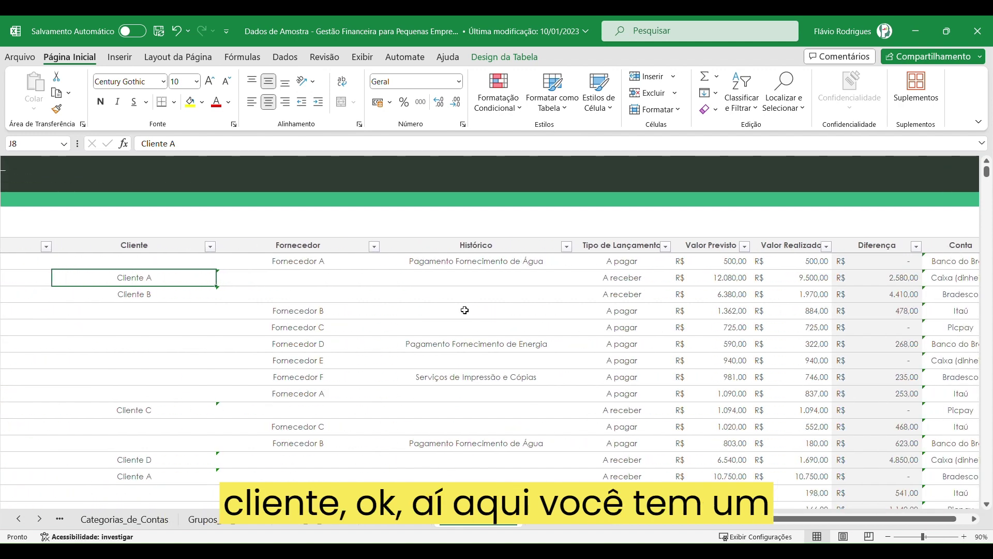
click(550, 265)
click(537, 350)
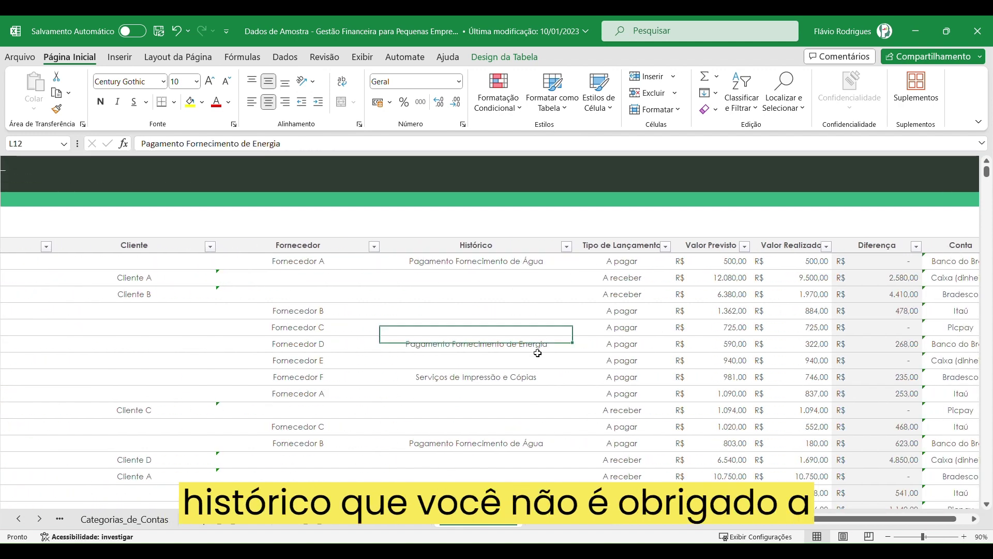
scroll(605, 303, down, 1)
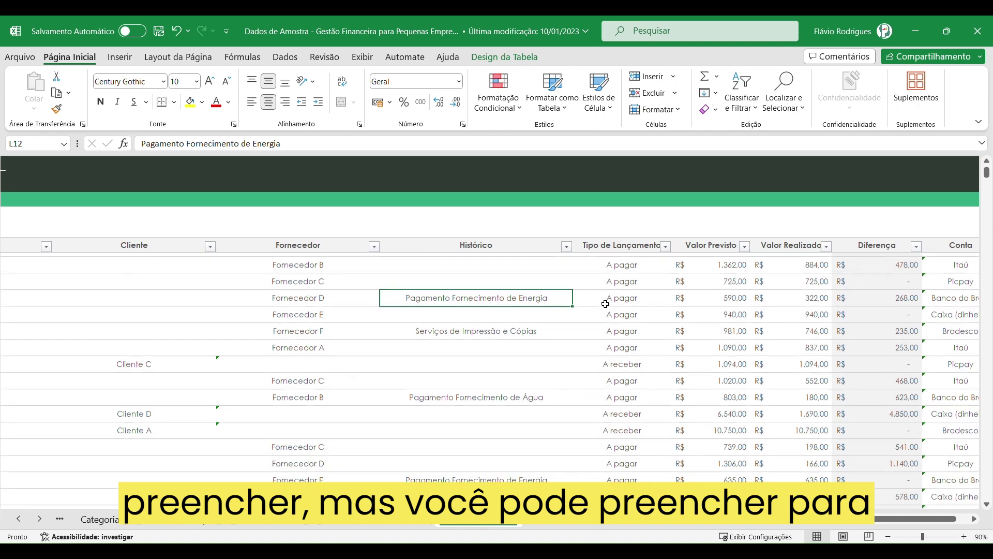
scroll(605, 306, down, 1)
click(565, 345)
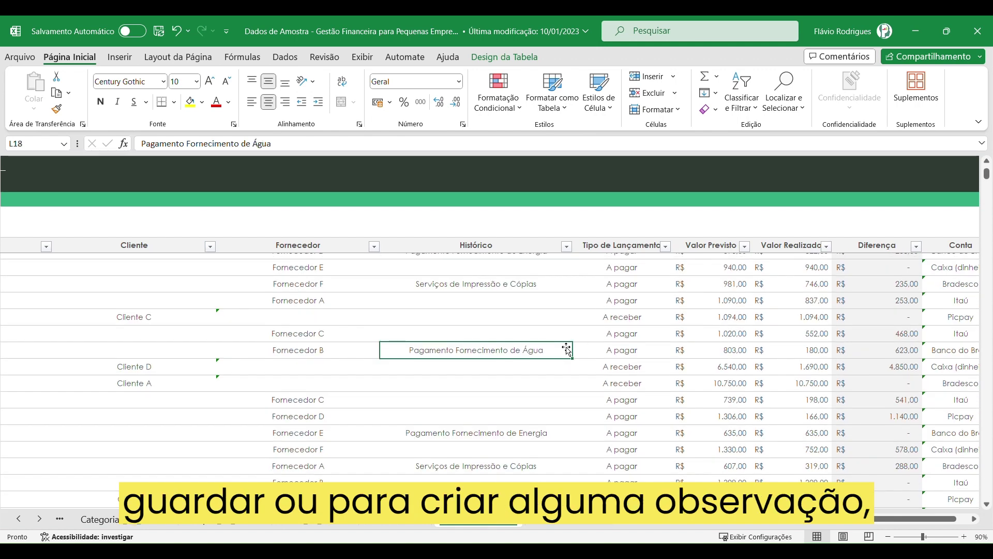
click(550, 437)
scroll(742, 418, up, 1)
scroll(780, 390, up, 1)
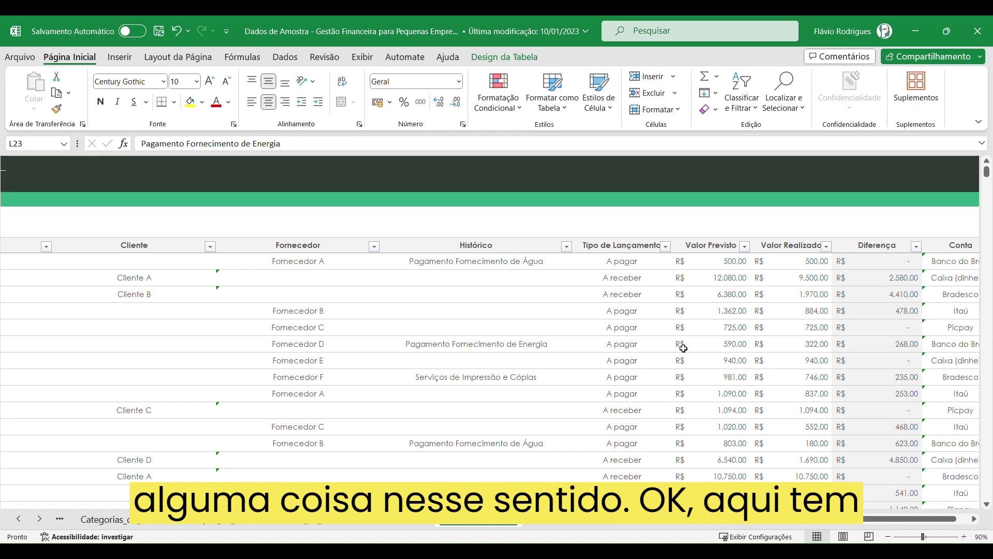
click(652, 294)
Check the A receber and A pagar entry types, including Cliente A's entry
scroll(602, 274, left, 5)
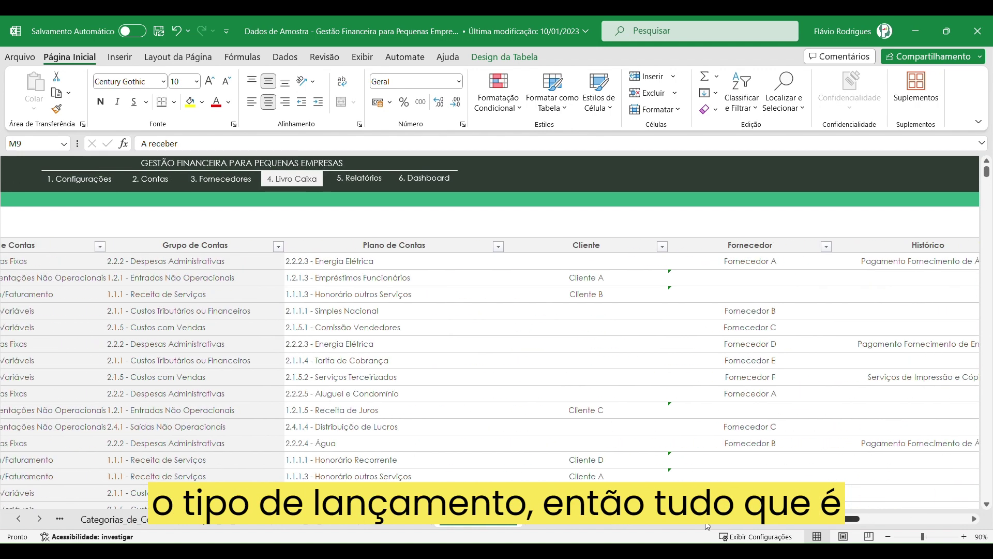
scroll(601, 274, left, 1)
scroll(601, 275, right, 6)
click(601, 275)
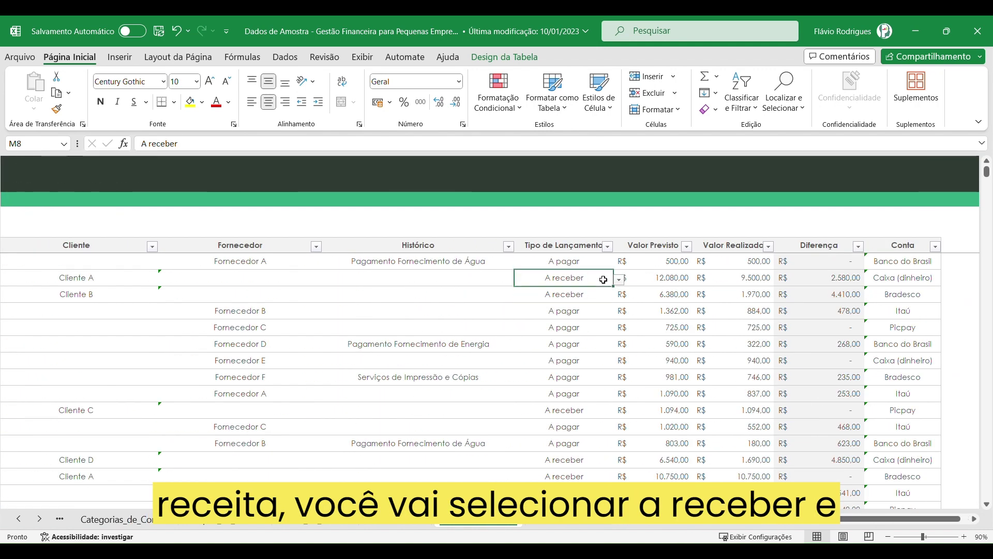
click(653, 278)
click(576, 318)
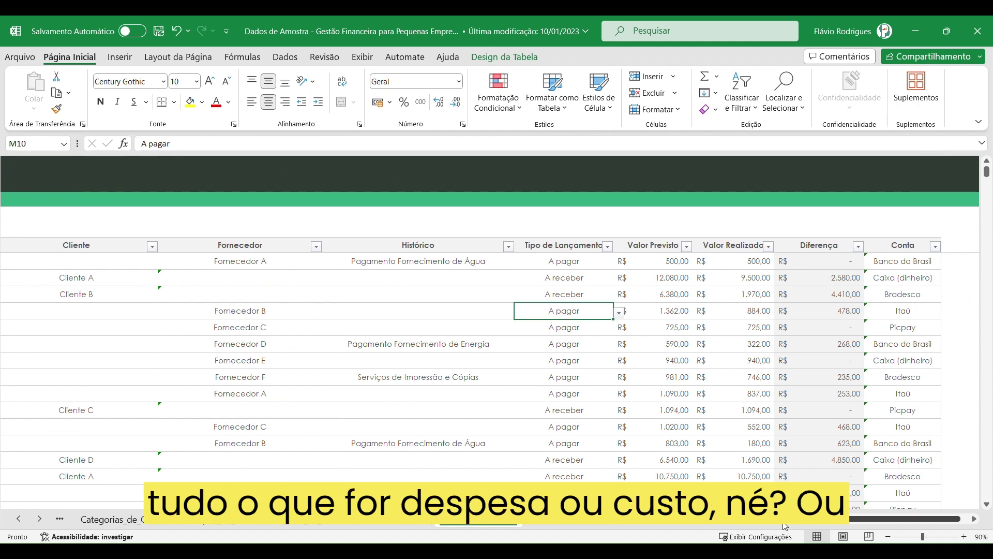
scroll(517, 321, left, 5)
scroll(451, 323, left, 2)
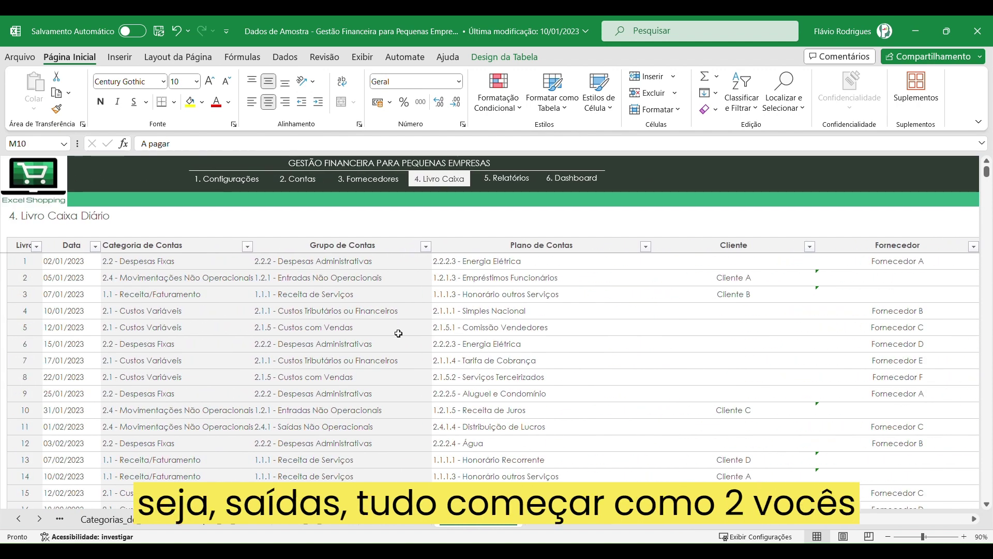
scroll(636, 313, right, 7)
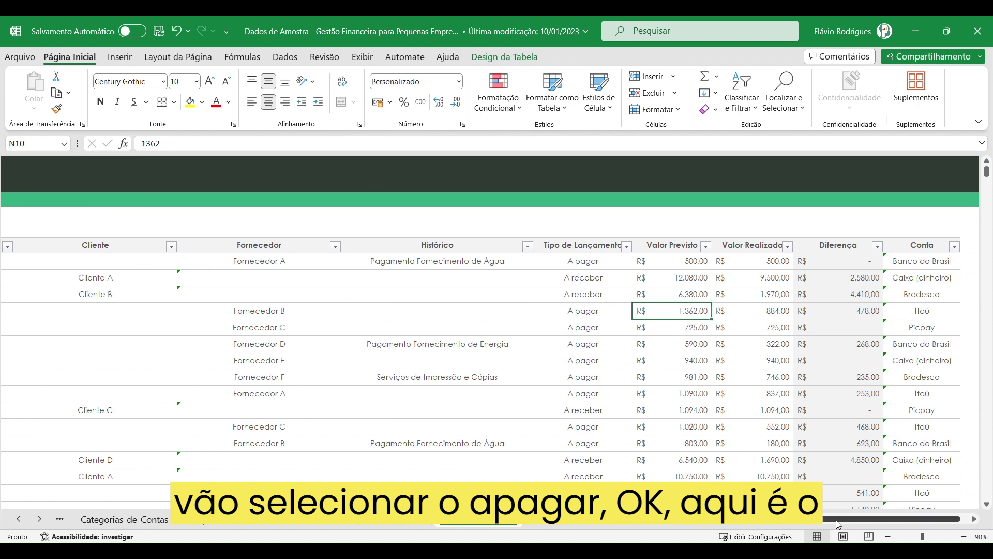
scroll(673, 321, right, 1)
drag(647, 261, 645, 492)
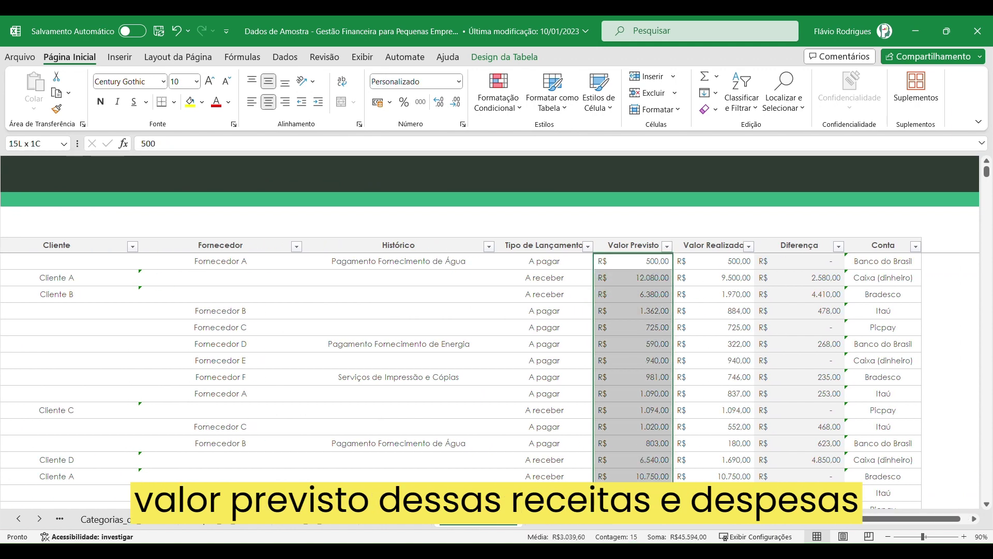
Compare Valor Previsto, Valor Realizado and the Diferença formula, such as the 2.580,00 difference
click(649, 277)
click(651, 327)
click(652, 363)
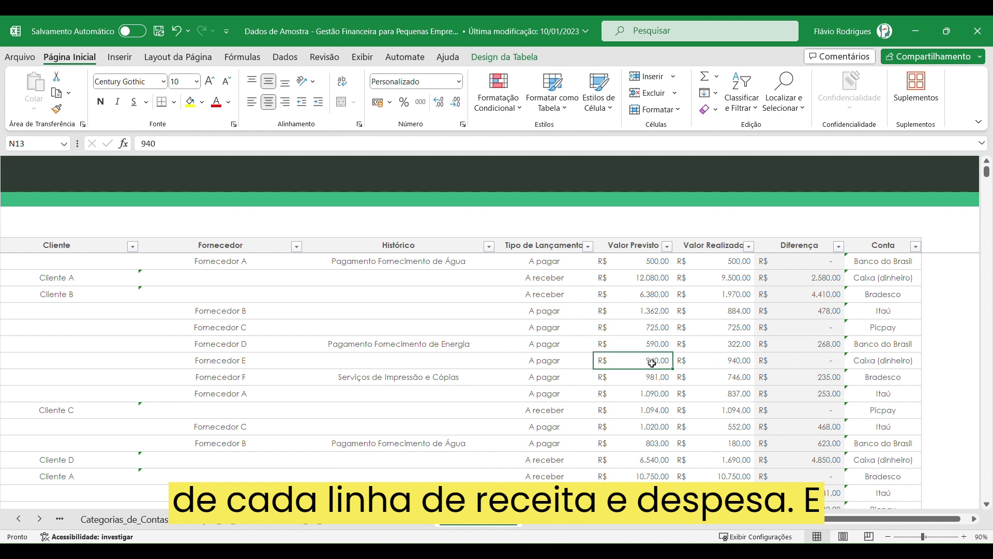
click(740, 261)
click(740, 294)
click(740, 327)
click(742, 377)
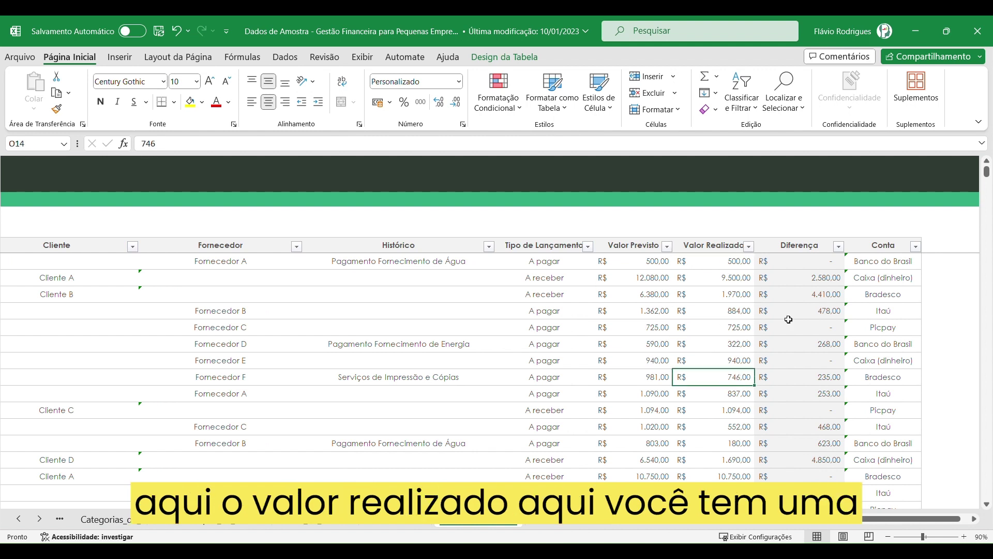
drag(829, 261, 828, 468)
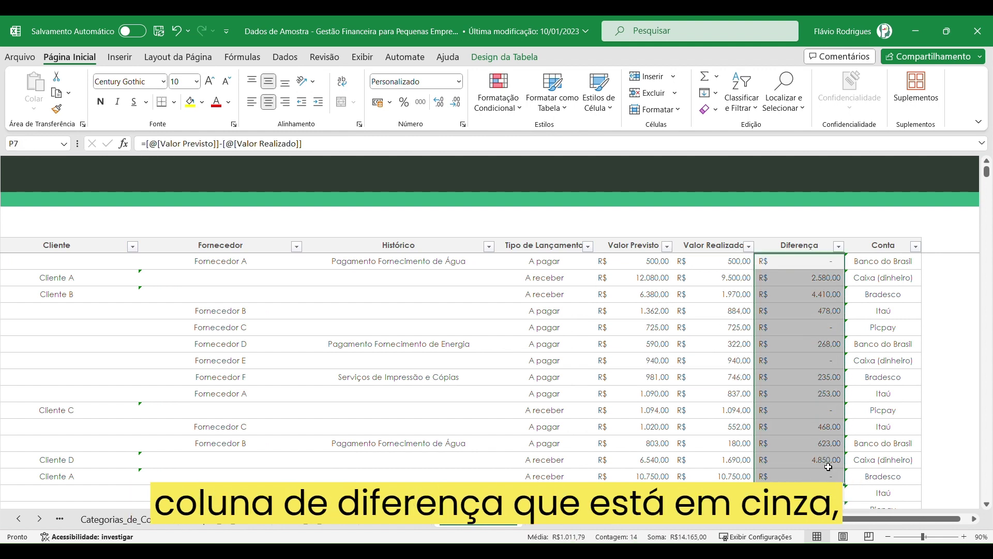
click(833, 310)
click(835, 284)
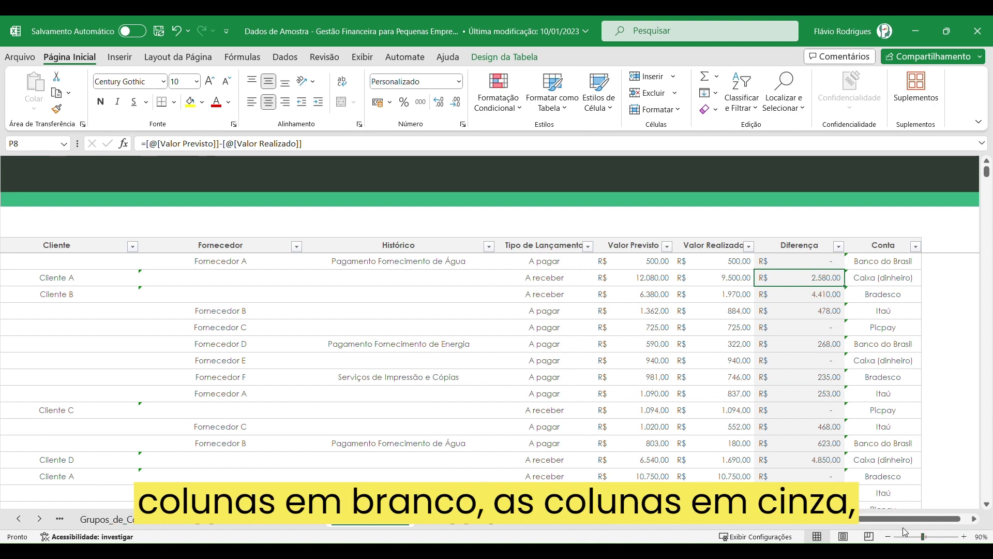
Check the Conta column accounts such as Itaú, then move to the Fluxo de Caixa Diário sheet
scroll(926, 497, right, 2)
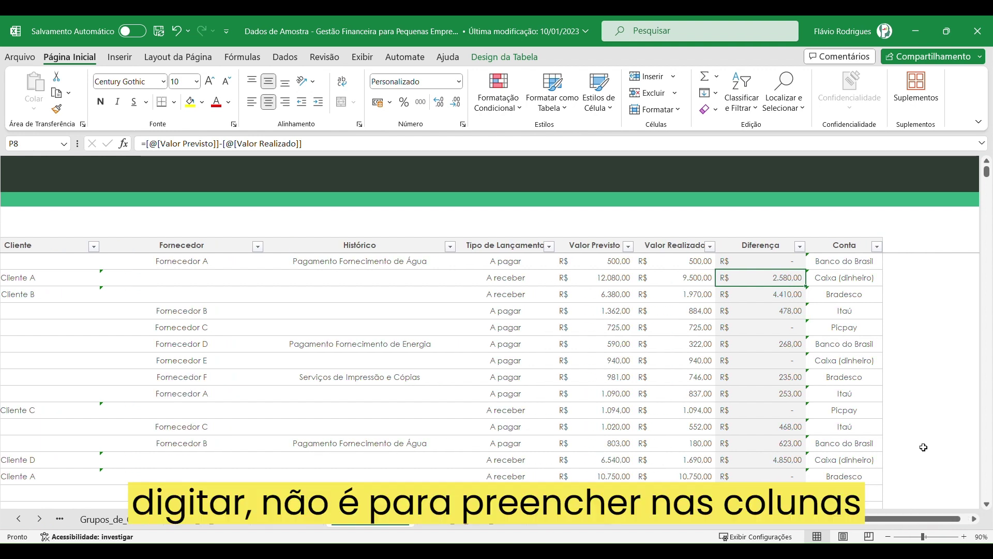
click(871, 285)
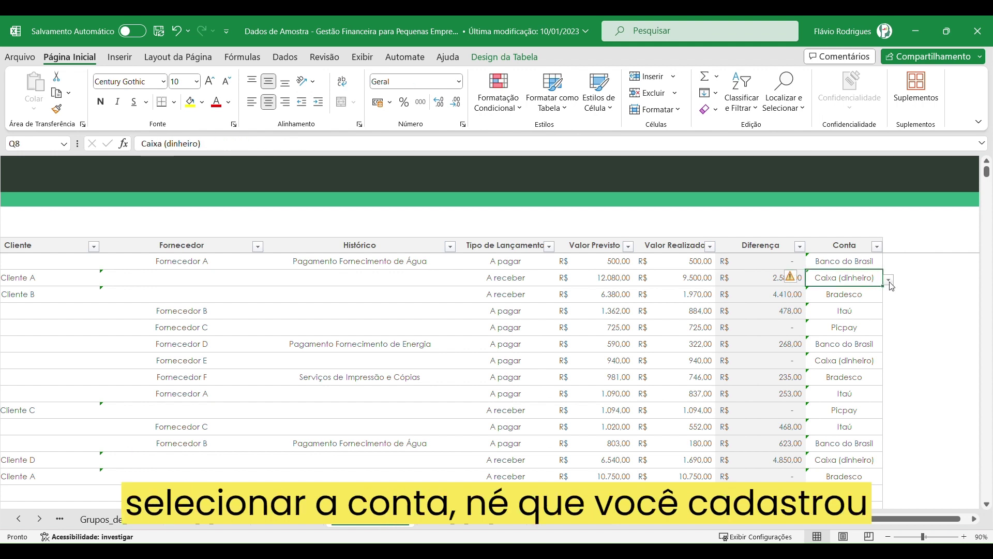
click(894, 262)
click(862, 316)
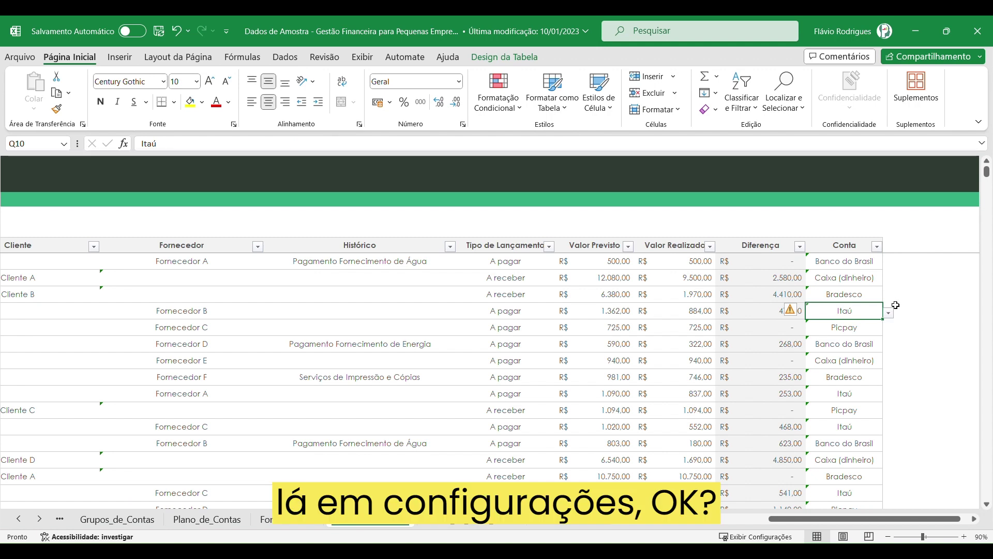
key(ctrl+Page_Down)
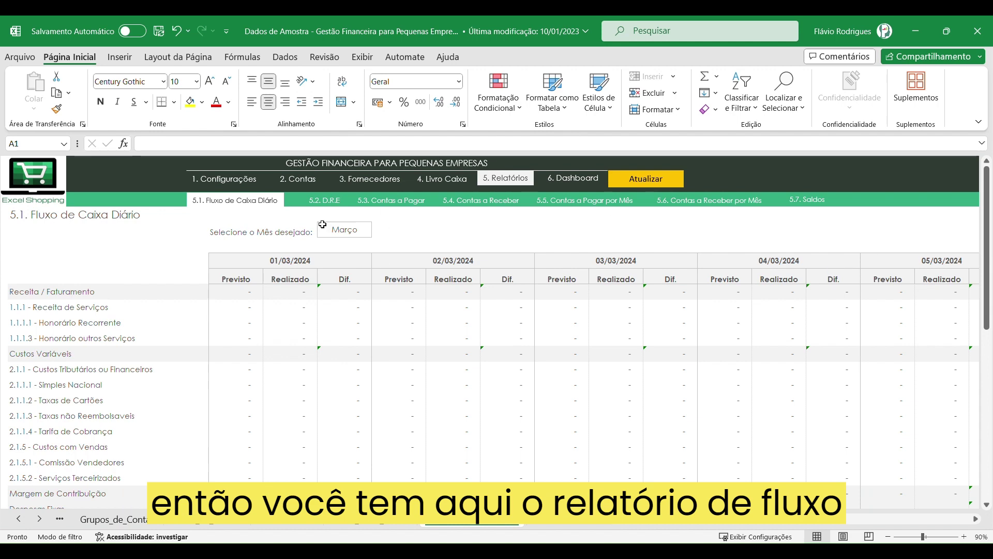
click(342, 230)
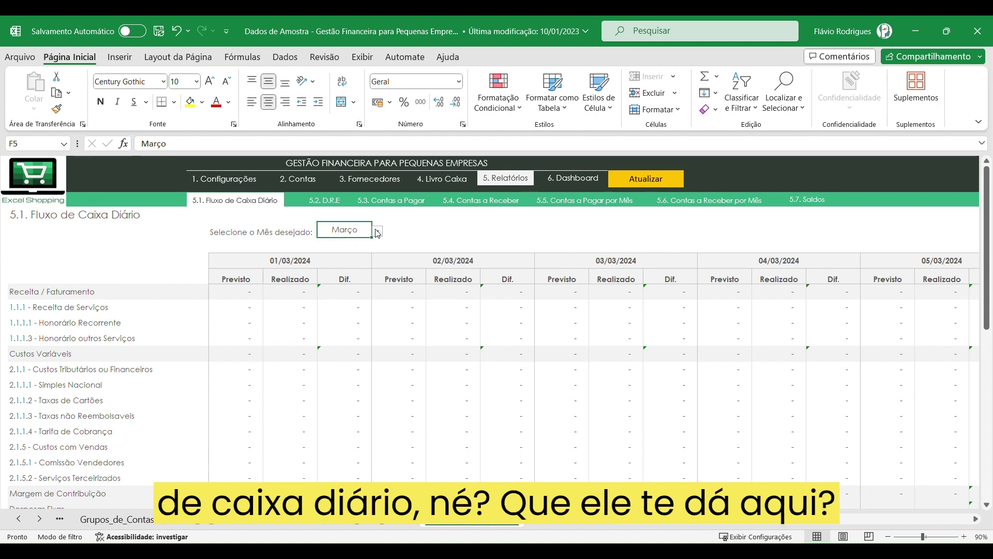
click(499, 369)
scroll(495, 337, down, 1)
scroll(495, 337, down, 4)
scroll(494, 333, down, 3)
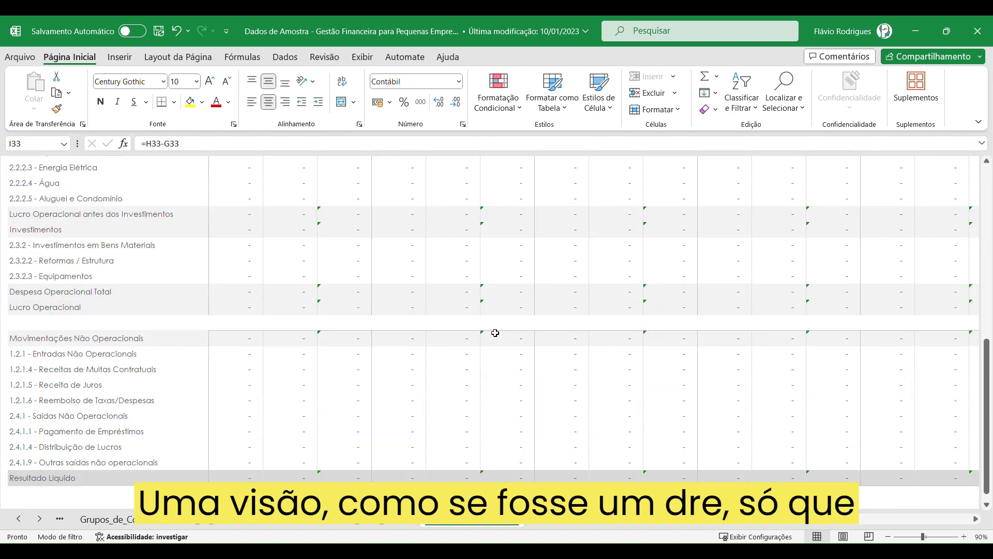
scroll(494, 334, down, 1)
scroll(497, 321, up, 10)
click(290, 260)
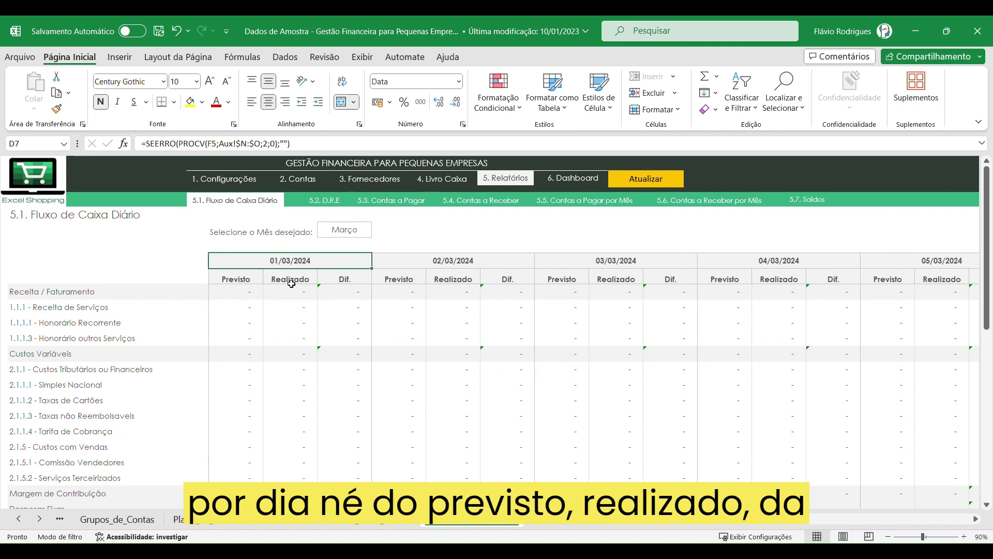
click(331, 282)
click(321, 279)
click(357, 282)
scroll(357, 285, right, 5)
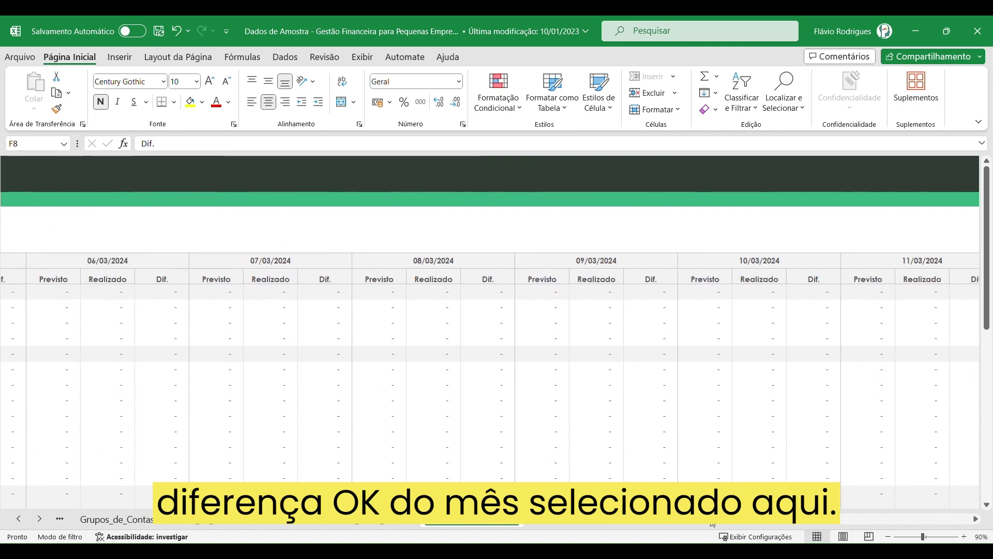
scroll(357, 284, left, 5)
click(352, 238)
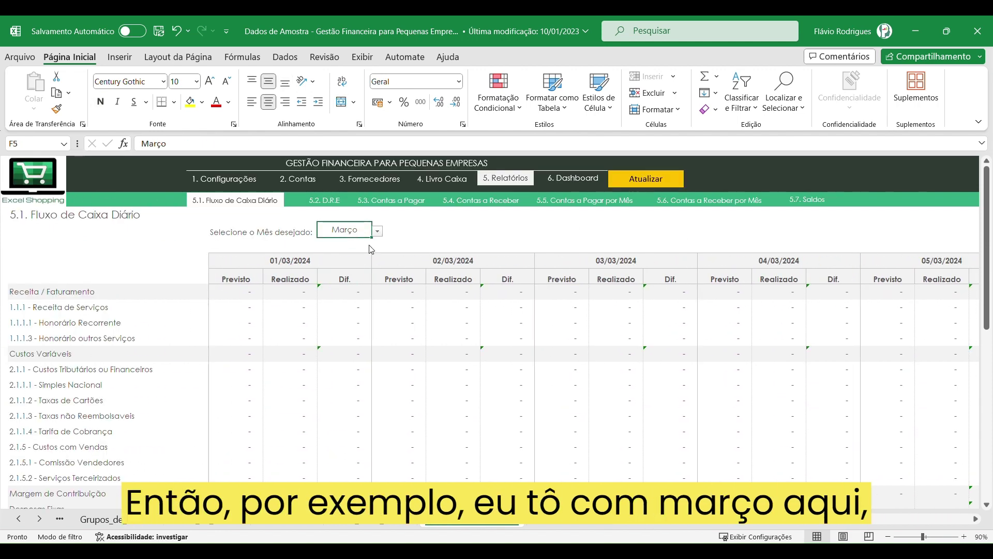
click(615, 261)
scroll(625, 310, down, 5)
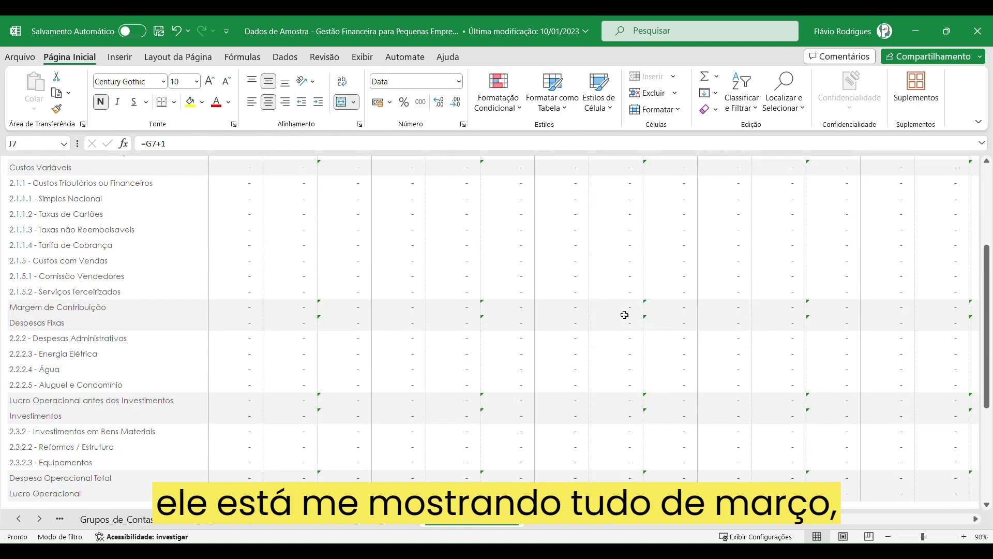
scroll(626, 310, up, 5)
Set the accounting year on the Configurações sheet to 2023
click(228, 181)
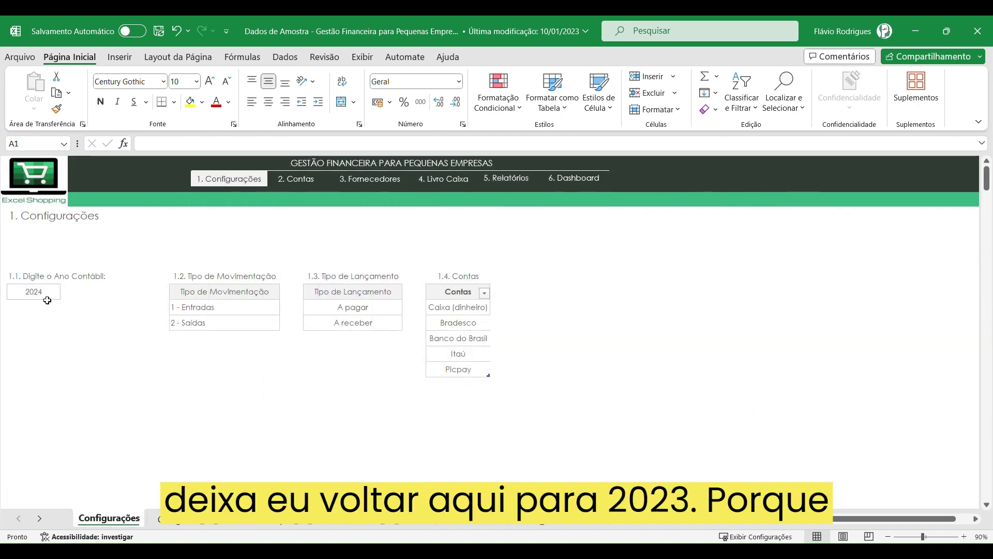
click(36, 292)
text(20)
key(BackSpace)
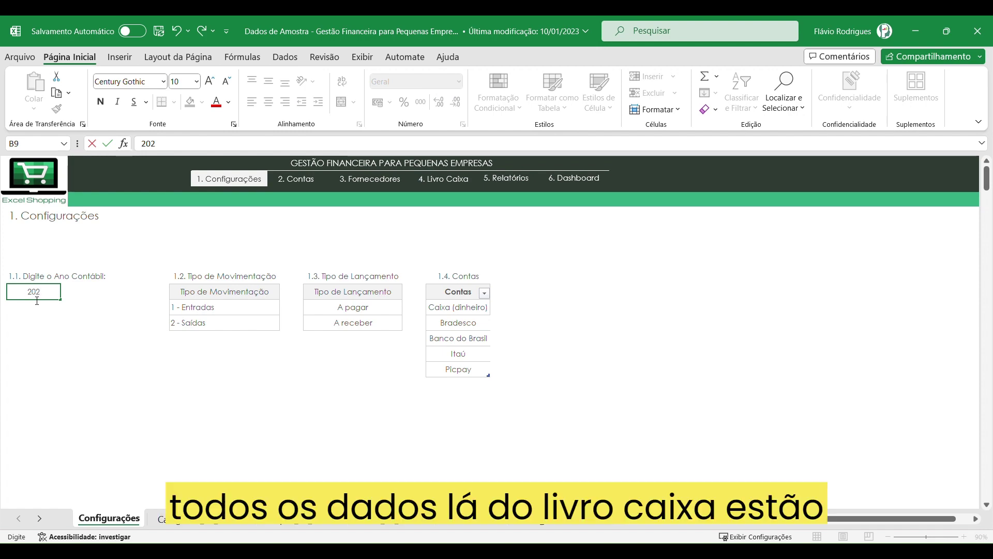
text(23)
key(Return)
click(35, 297)
Open the 5.1 daily cash flow report and review the March 2023 entries and Realizado formulas
click(443, 178)
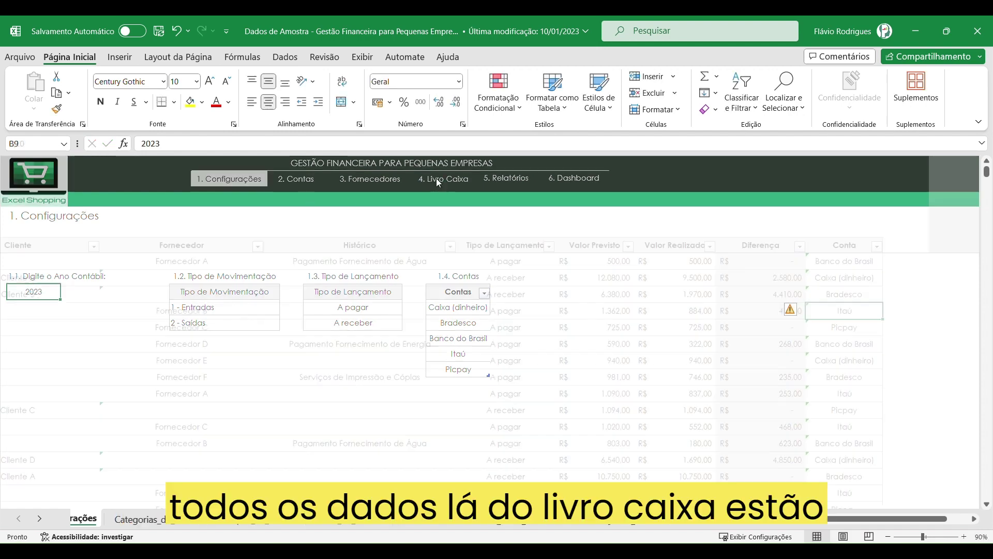
click(506, 178)
click(779, 338)
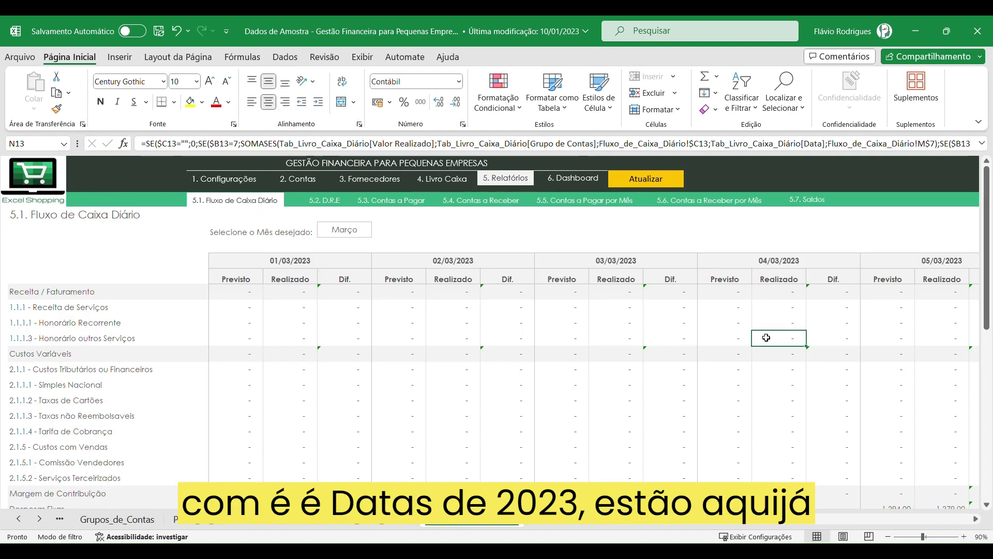
scroll(770, 333, down, 2)
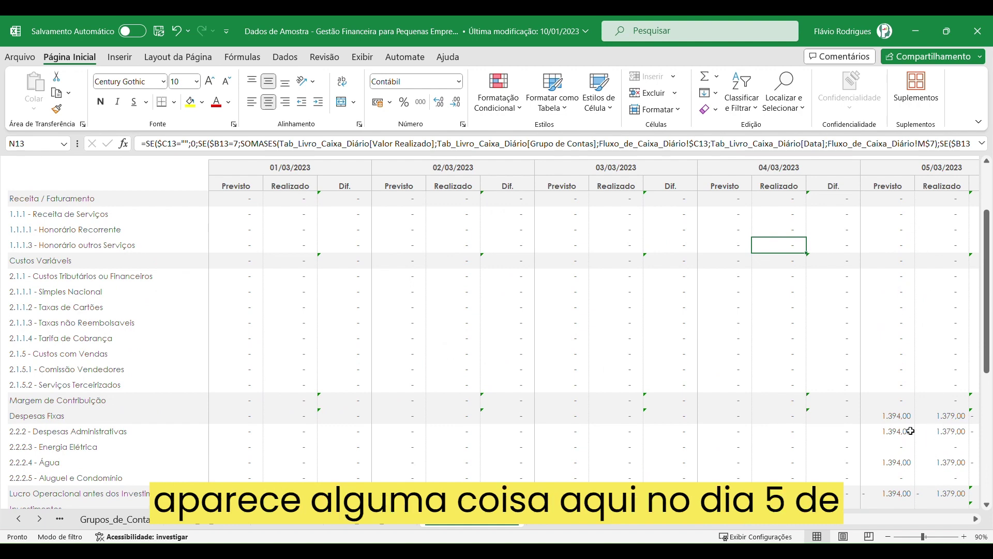
scroll(716, 525, right, 10)
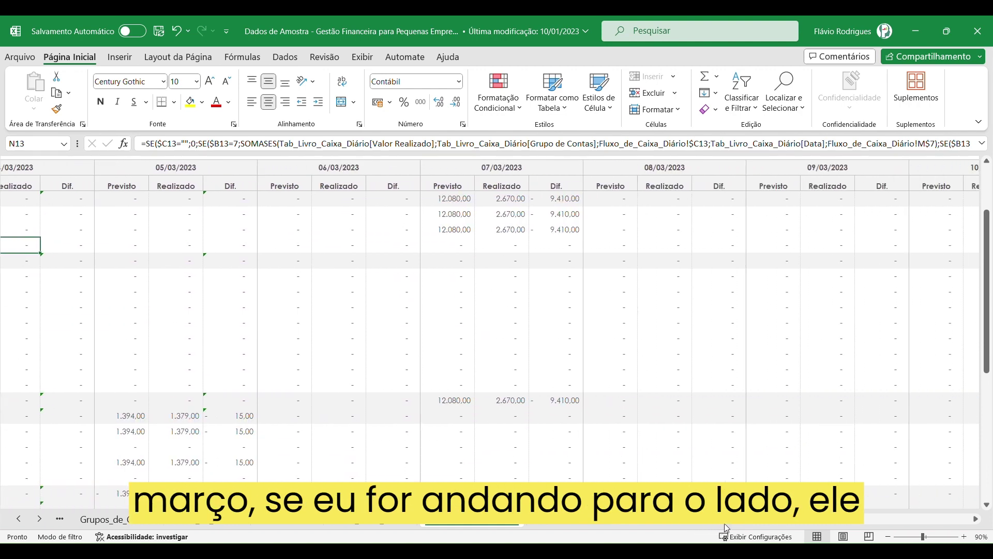
scroll(519, 244, up, 1)
scroll(519, 243, down, 3)
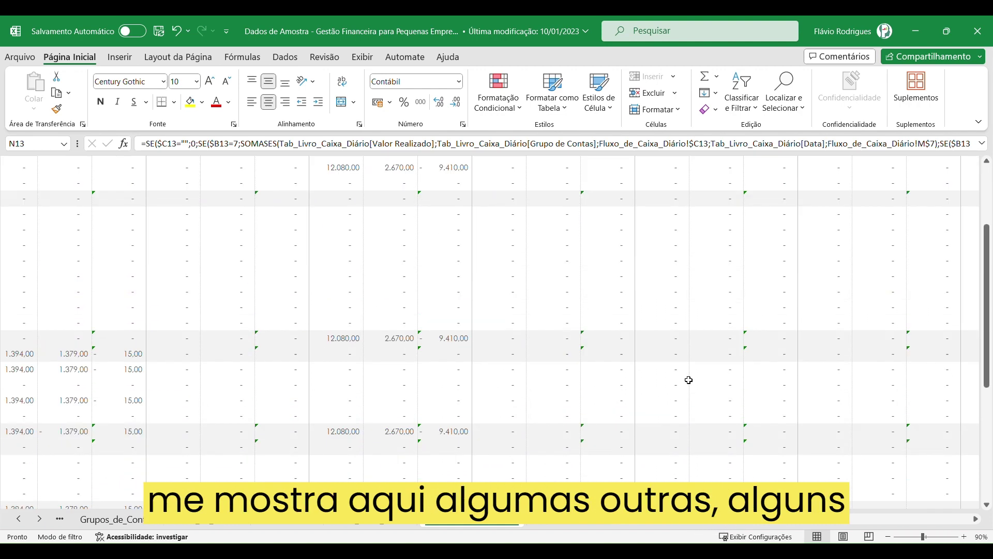
scroll(686, 378, down, 3)
scroll(716, 433, up, 5)
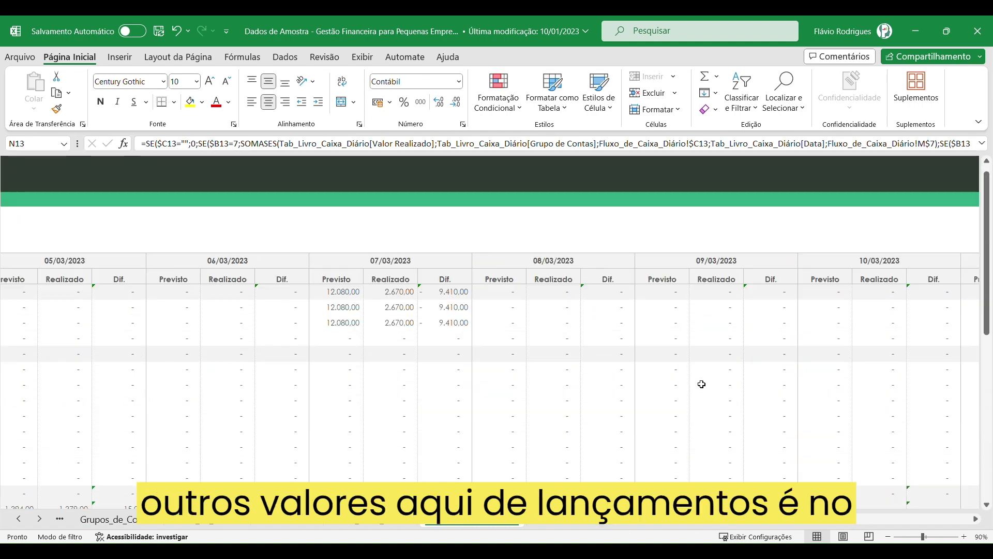
scroll(634, 330, right, 5)
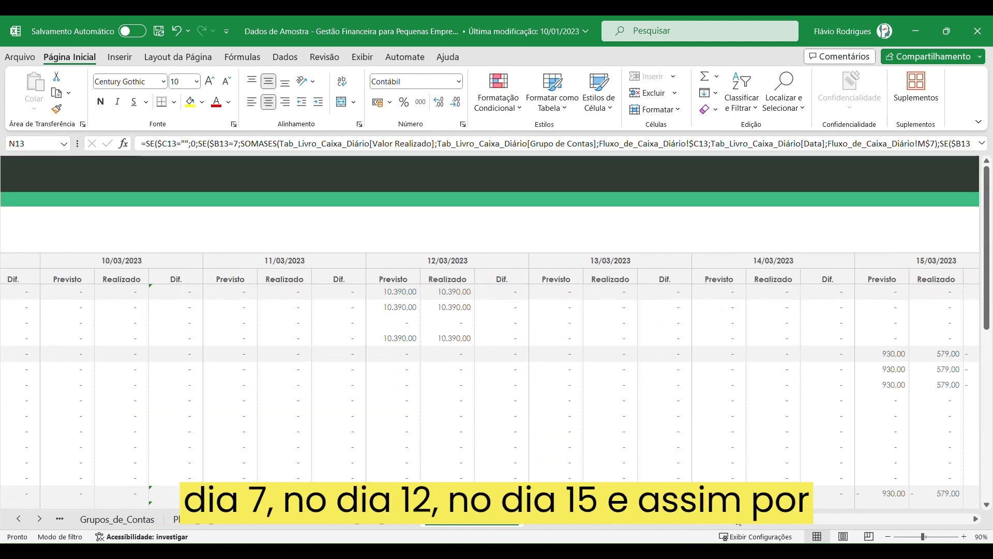
scroll(492, 380, right, 3)
scroll(492, 381, right, 2)
scroll(491, 381, left, 15)
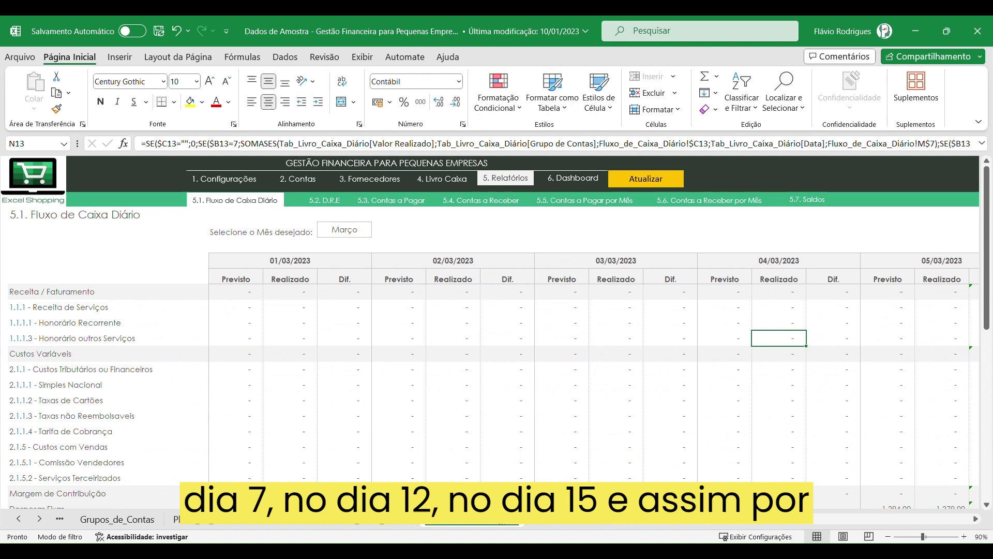
Select the report's month cell and return to the top-left showing Outubro from 01/10/2023
click(362, 229)
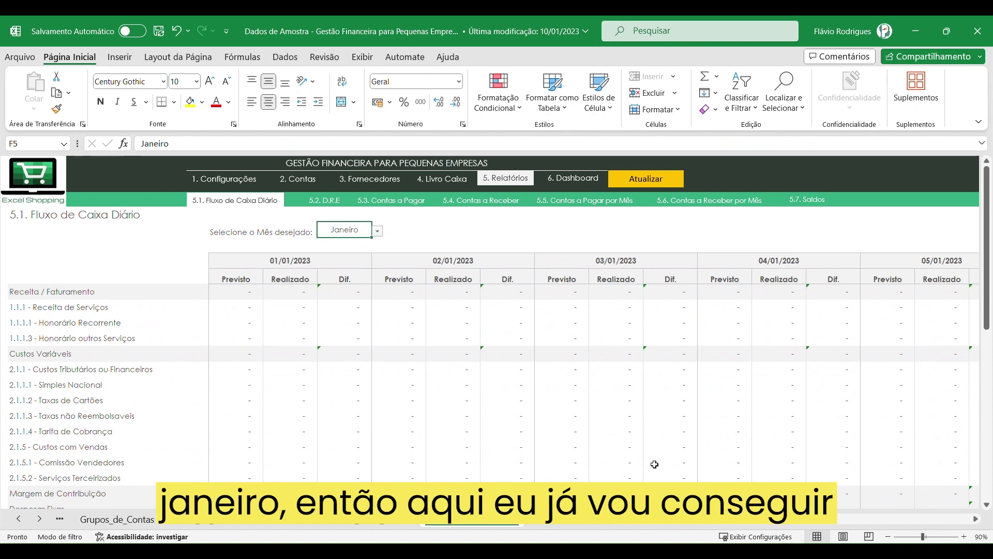
scroll(663, 436, down, 3)
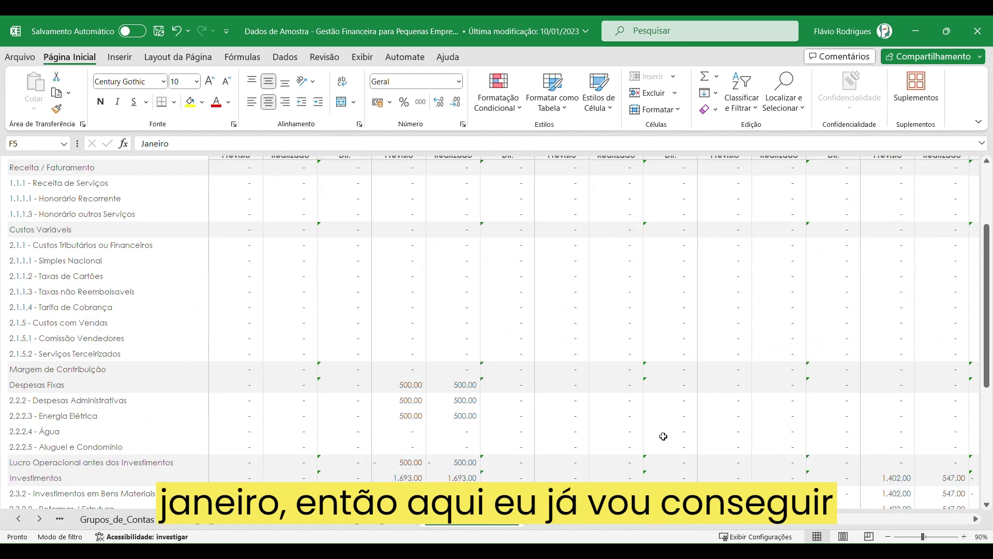
scroll(765, 470, right, 5)
scroll(764, 470, right, 5)
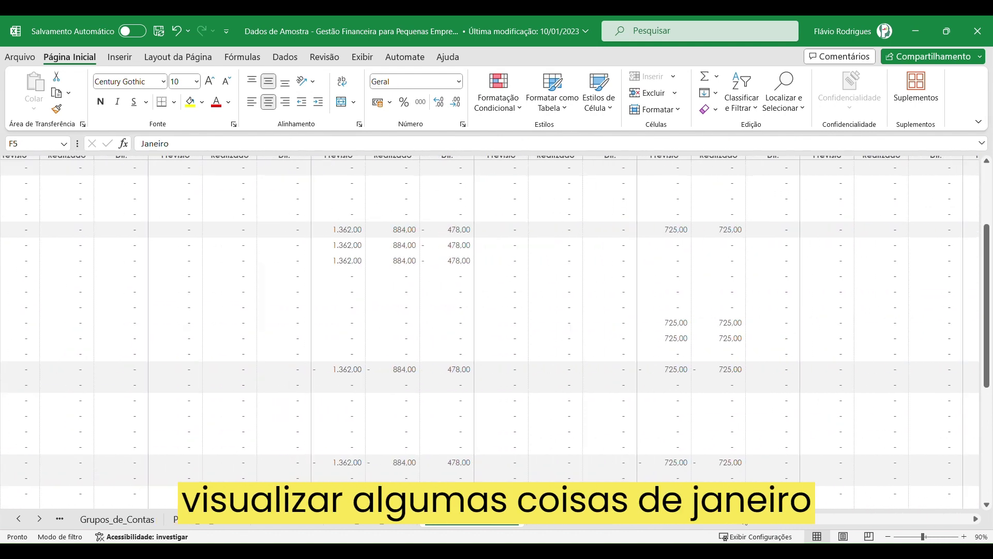
scroll(764, 470, up, 3)
scroll(764, 470, left, 5)
scroll(764, 470, left, 10)
scroll(765, 470, left, 10)
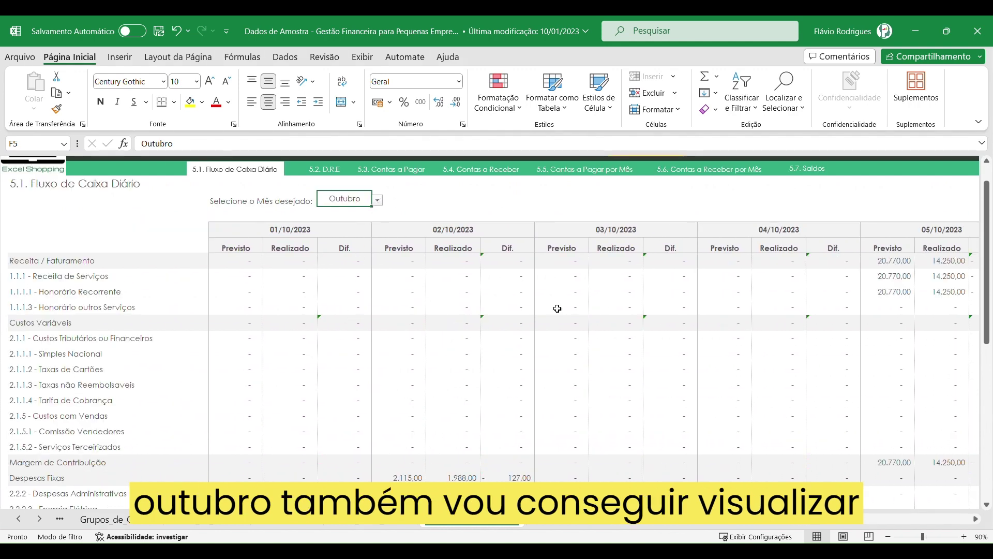
Scroll across the daily Previsto, Realizado and Dif. columns and inspect the Outubro Realizado total formula
scroll(725, 528, right, 5)
scroll(750, 527, right, 5)
scroll(776, 525, right, 5)
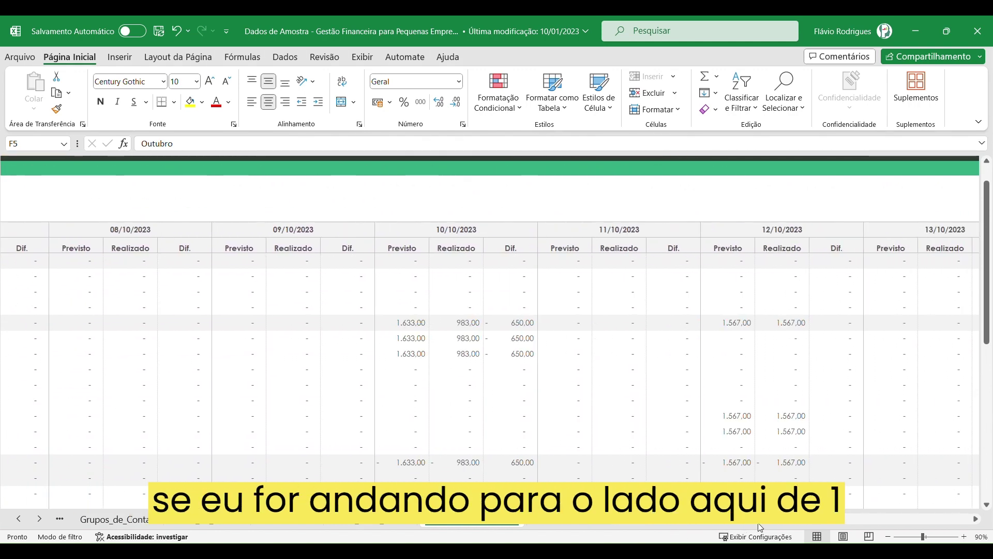
scroll(803, 524, right, 5)
scroll(803, 524, right, 5)
scroll(869, 517, right, 5)
scroll(933, 507, right, 3)
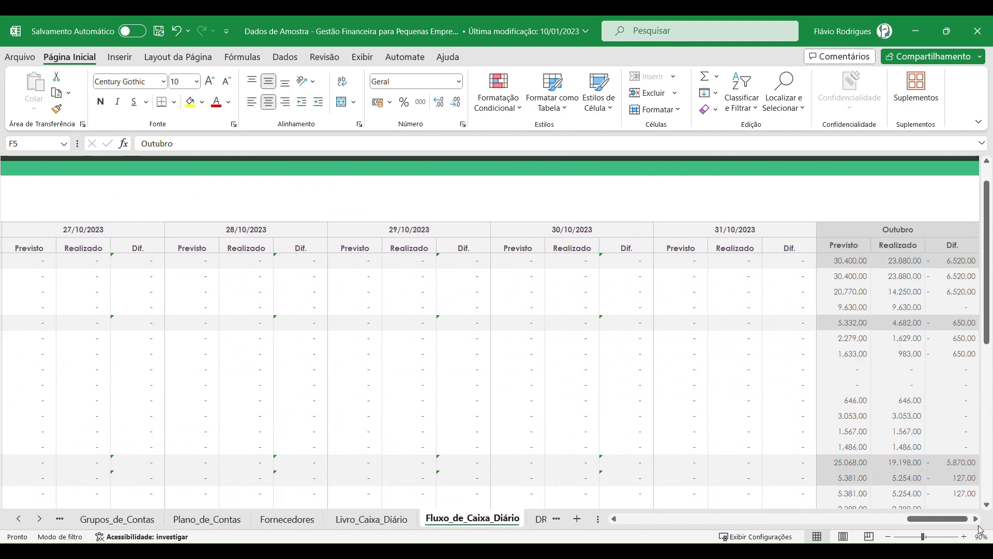
scroll(980, 528, right, 1)
scroll(981, 527, right, 1)
drag(734, 276, 733, 416)
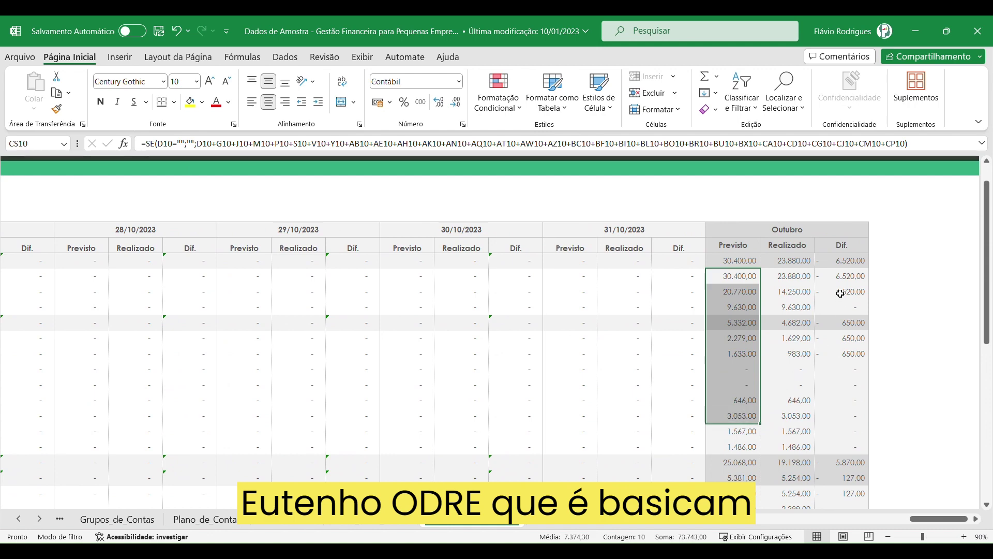
click(806, 266)
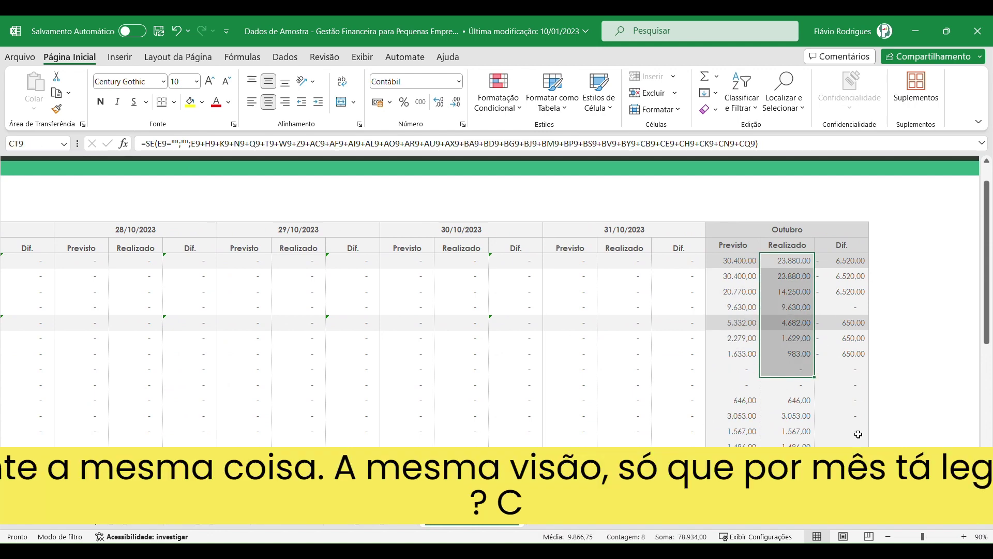
drag(926, 519, 634, 520)
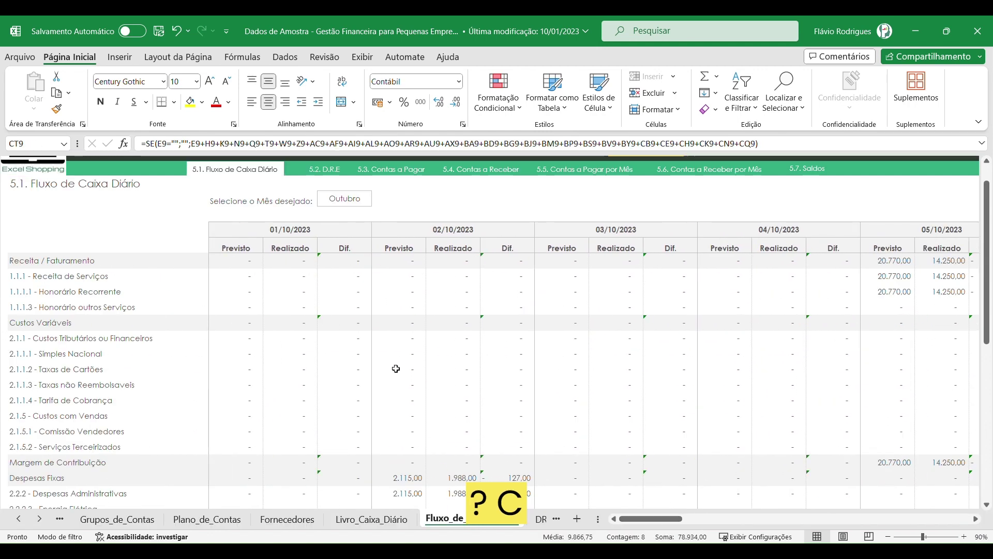
scroll(395, 370, up, 1)
In the 5.2 DRE report, check February's Custos Variáveis realised total and Honorário Recorrente Dif. formula
click(326, 200)
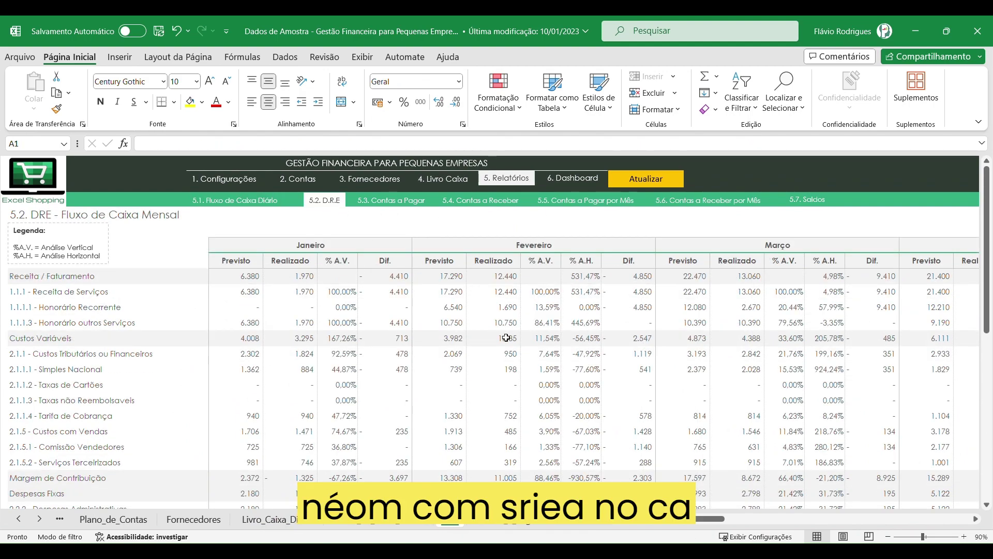
click(518, 339)
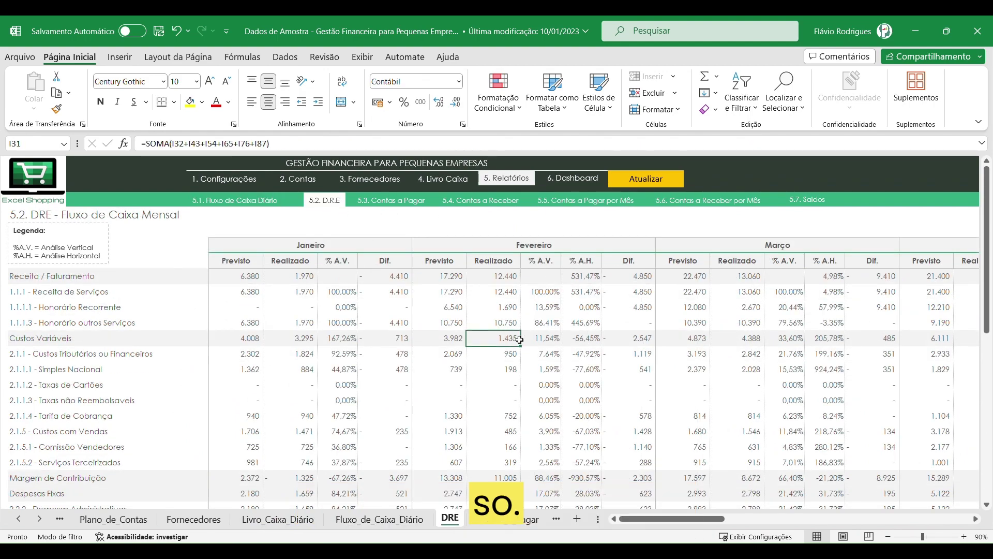
click(625, 310)
scroll(625, 316, down, 5)
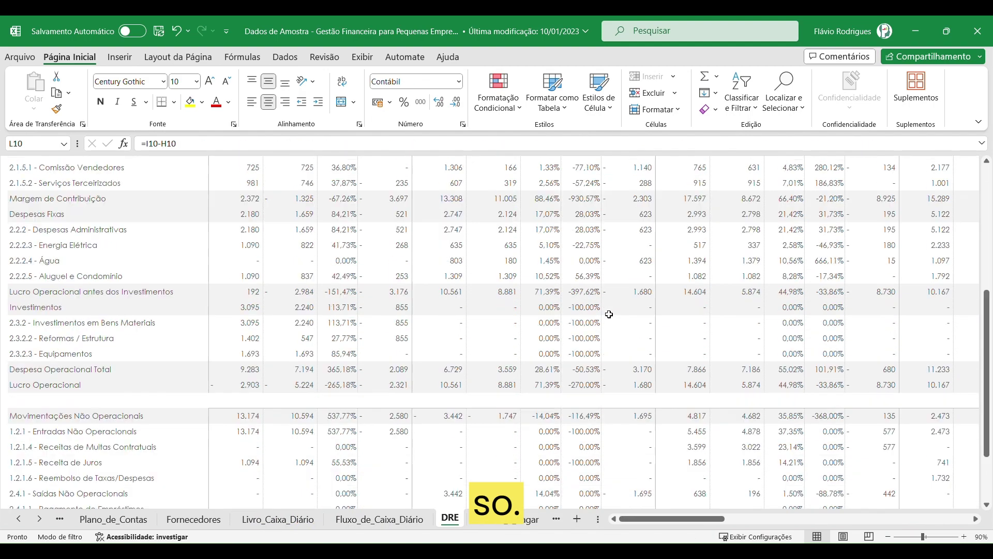
scroll(626, 316, down, 5)
scroll(626, 316, up, 10)
click(495, 217)
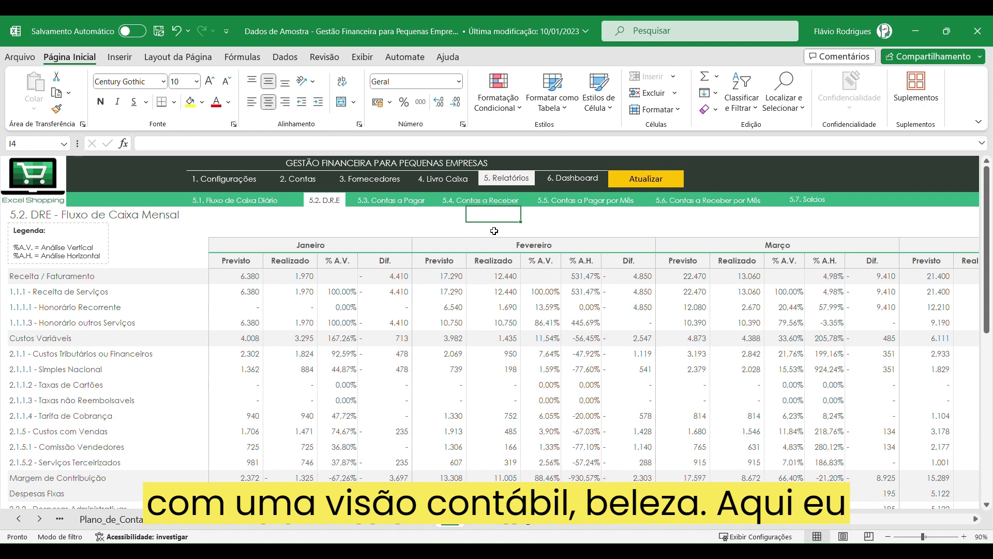
Select the January % A.V. and February and Março % A.H. columns
click(345, 292)
click(348, 261)
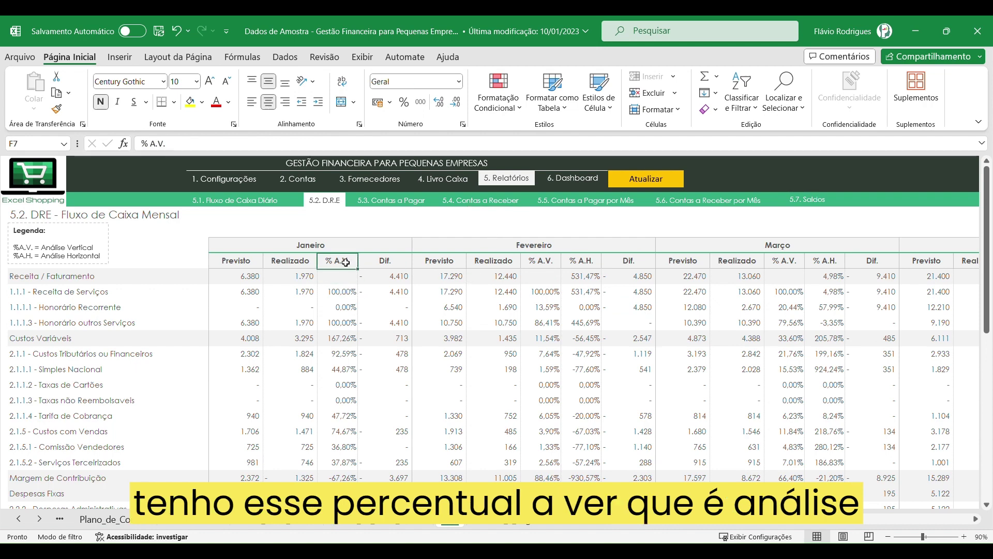
click(346, 293)
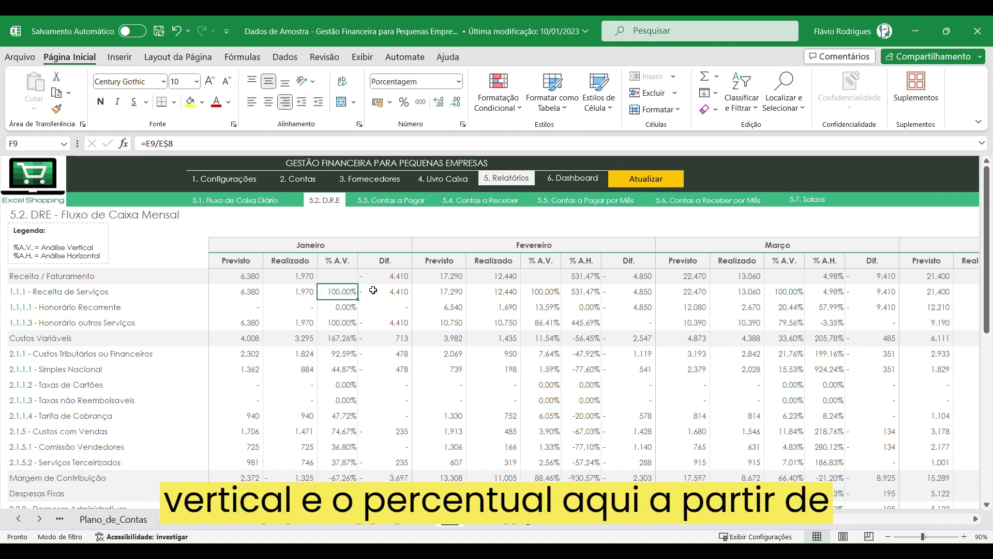
click(591, 259)
click(827, 261)
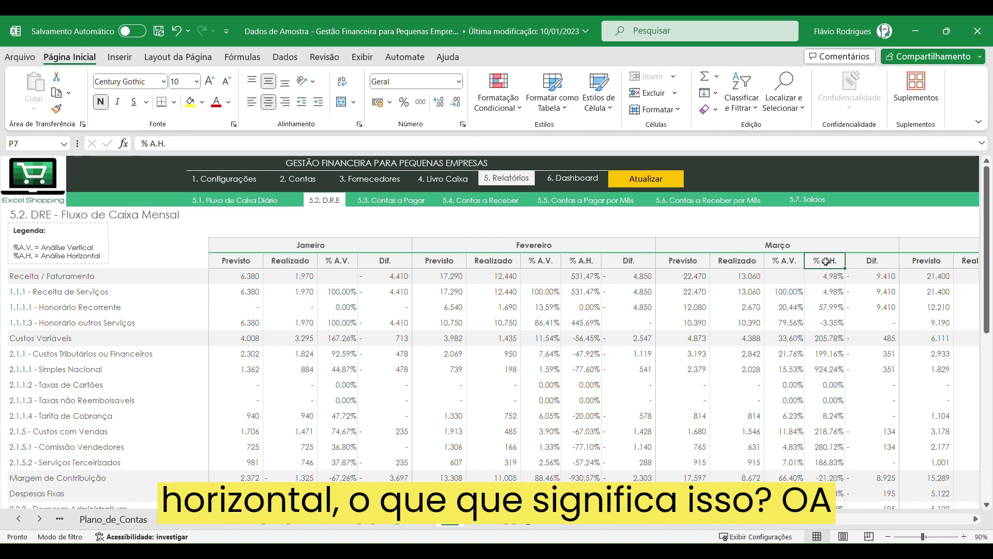
Inspect the January % A.V. formulas for Receita de Serviços and Honorário outros Serviços
click(352, 293)
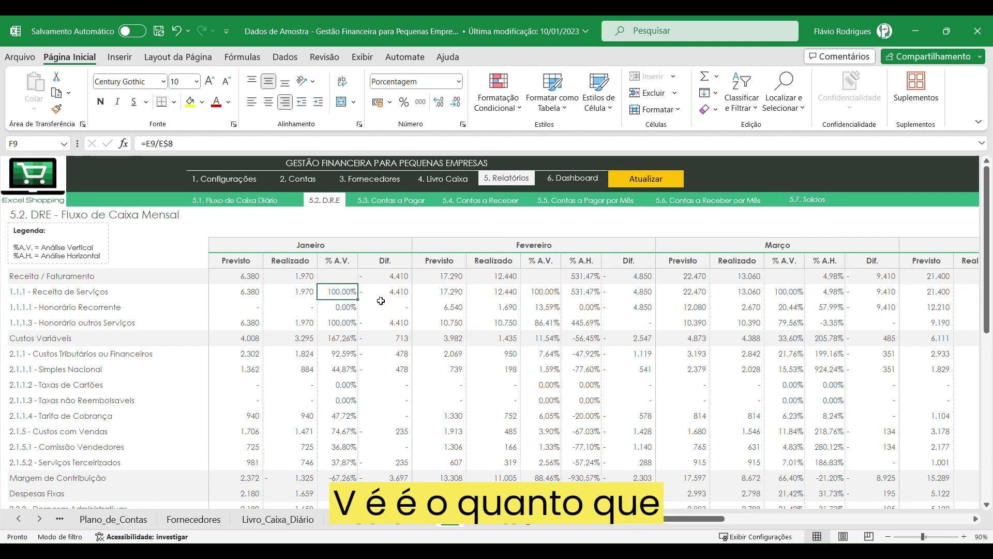
key(F2)
key(Escape)
click(341, 322)
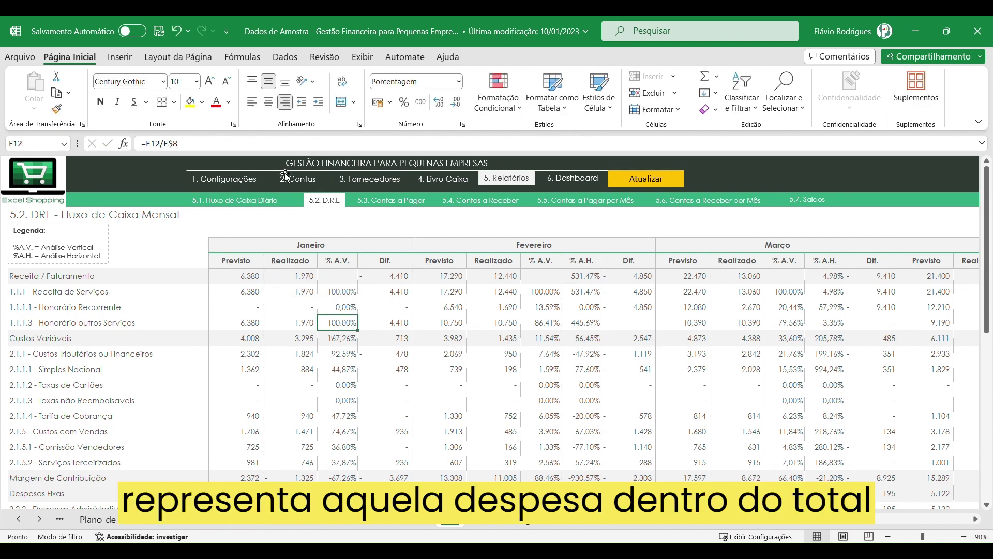
key(F2)
key(Escape)
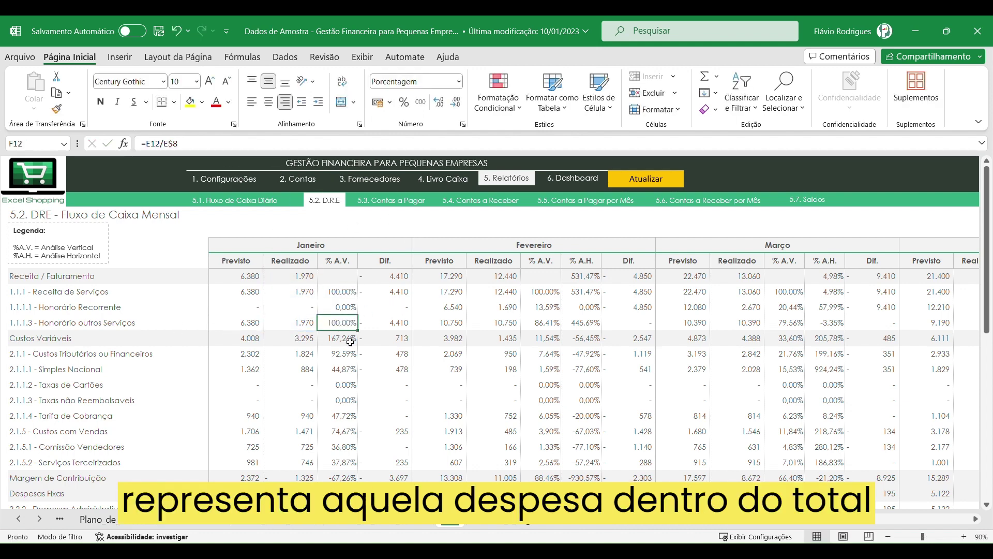
Inspect the % A.V. formulas for Custos Tributários and the expense rows below
click(344, 354)
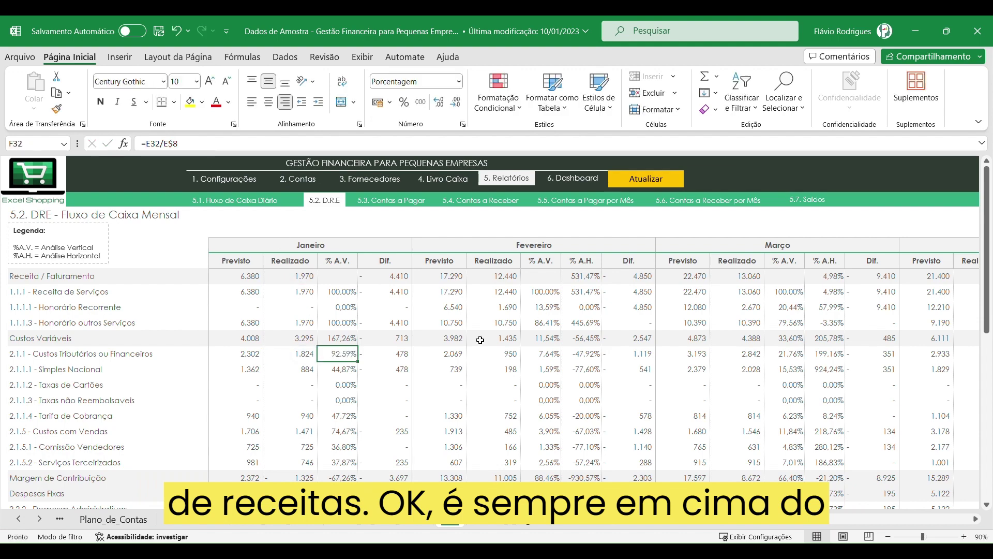
key(Down)
key(Down)
key(Down)
key(F2)
key(Return)
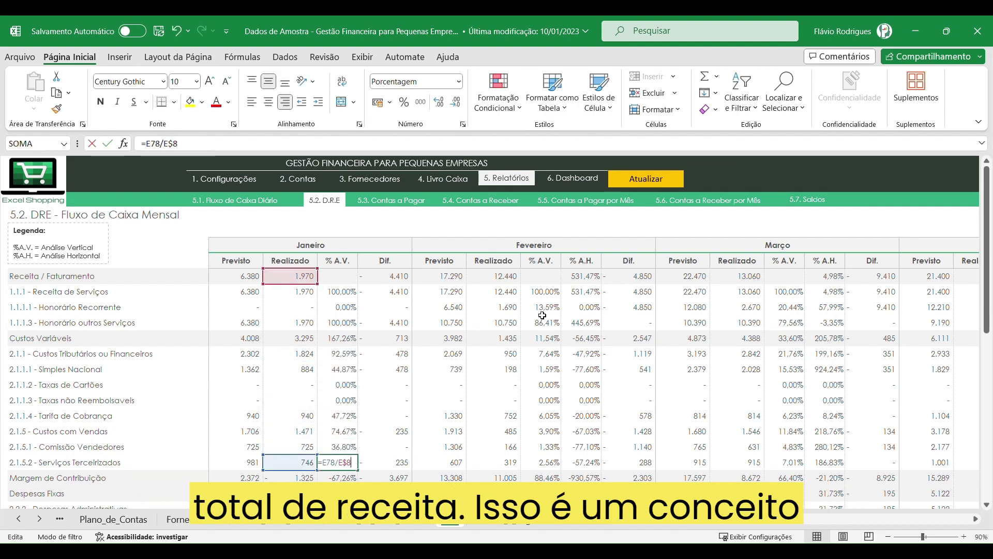
key(Down)
key(Down)
key(Down)
scroll(542, 315, down, 3)
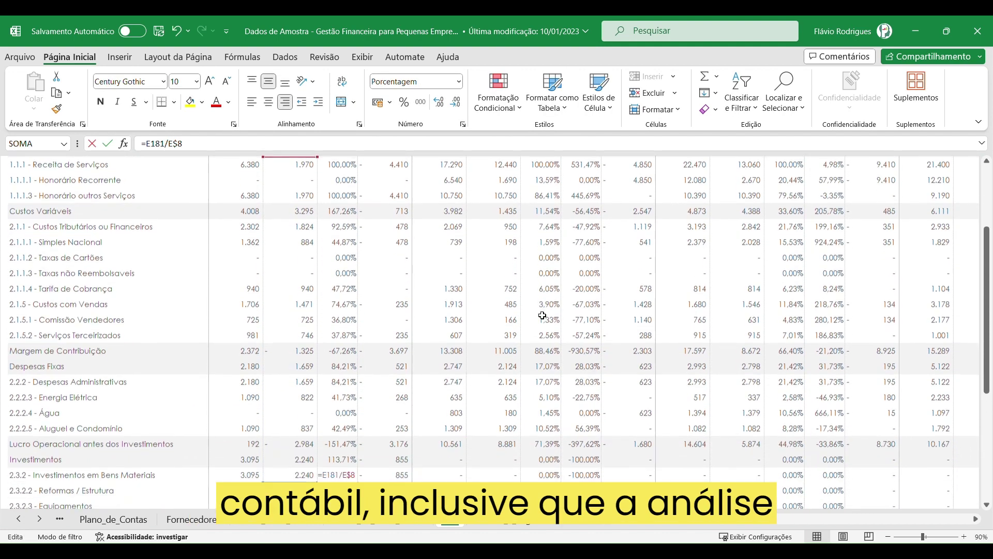
key(Return)
scroll(595, 326, up, 5)
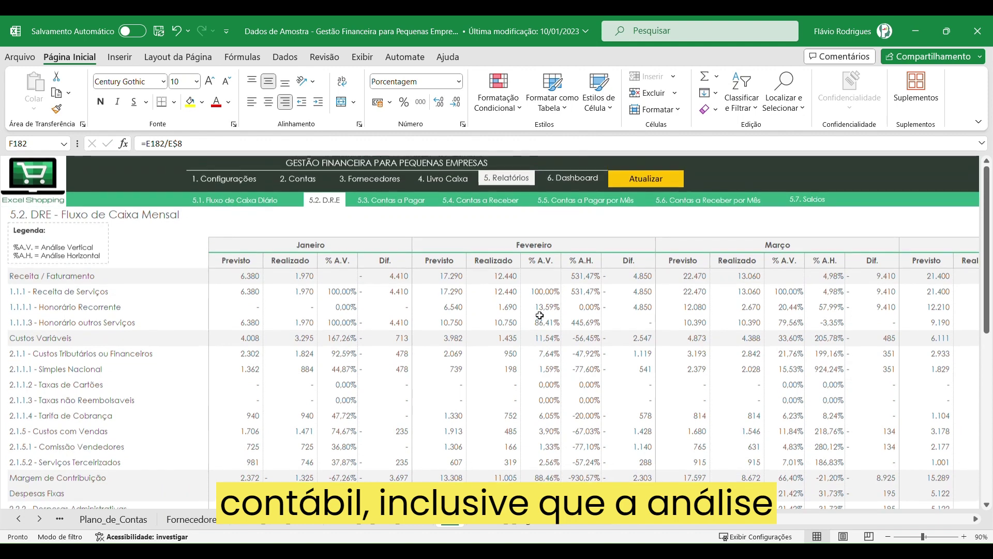
Inspect the February, Março and Abril % A.H. formulas on the Receita de Serviços row
double_click(594, 294)
key(Escape)
key(Right)
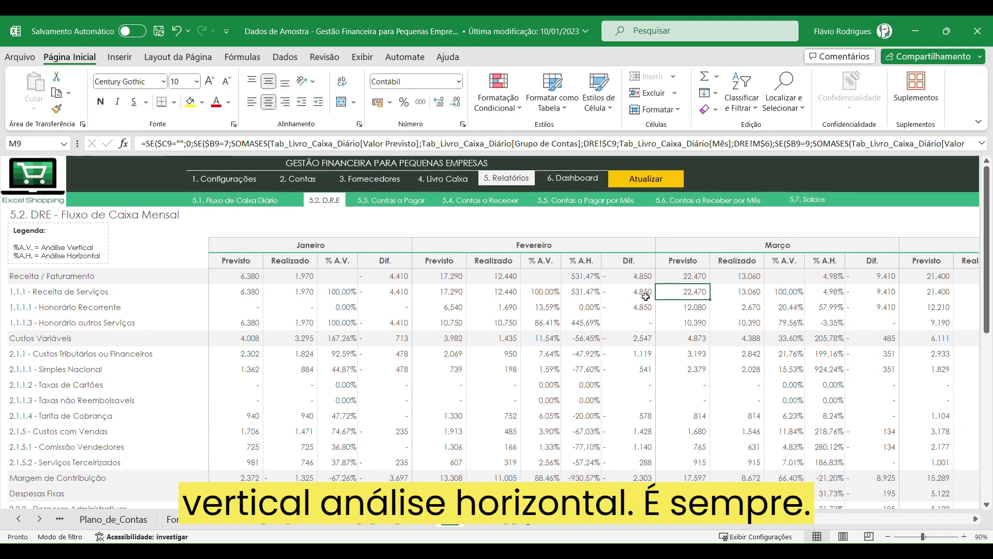
key(Right)
key(Right)
key(Right)
key(F2)
key(Escape)
key(Right)
key(Right)
key(Right)
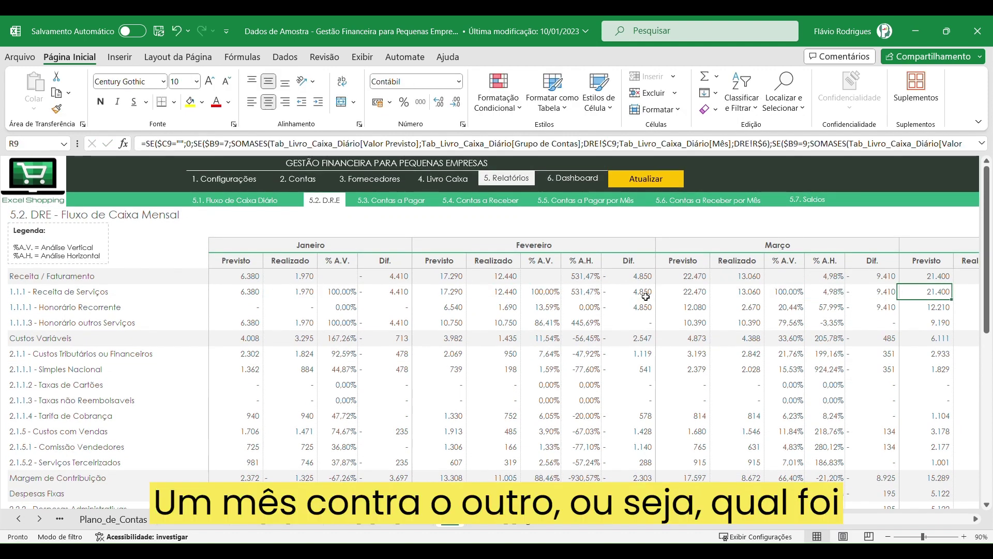
key(Right)
key(Right)
key(F2)
key(Escape)
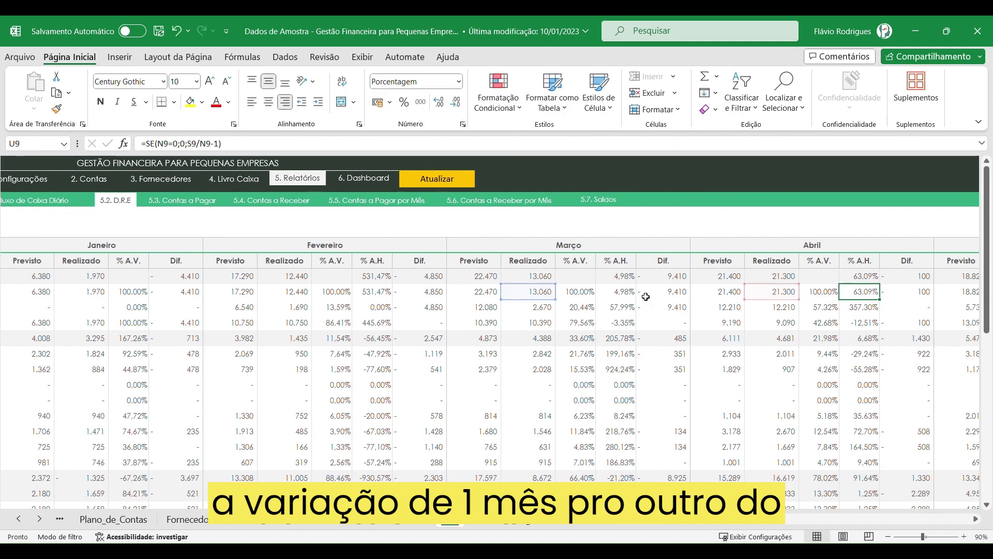
Inspect the Maio % A.V. and % A.H. formulas
key(Right)
key(Right)
key(Right)
key(Right)
key(Down)
key(Down)
key(Down)
key(F2)
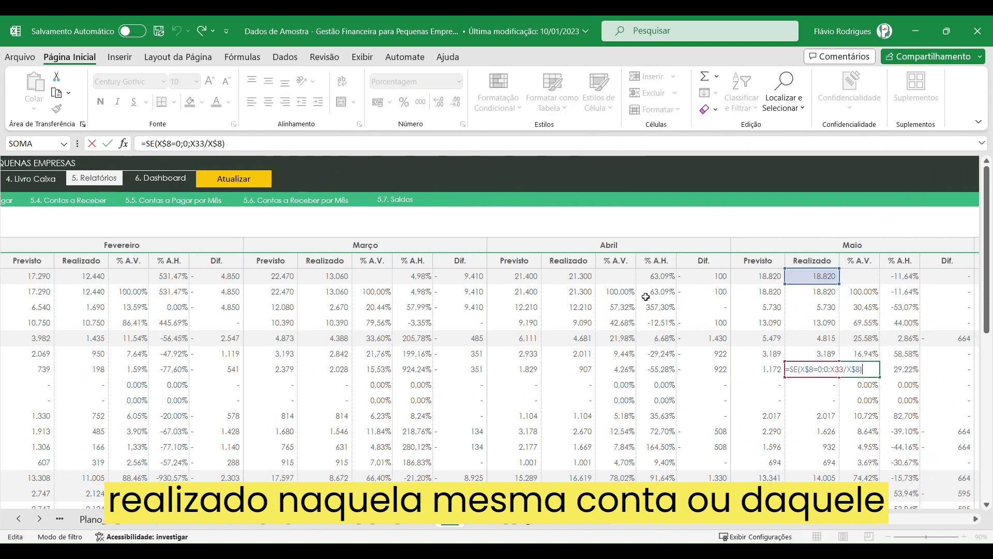
key(Escape)
key(Right)
key(Down)
key(Down)
key(Down)
key(Down)
key(F2)
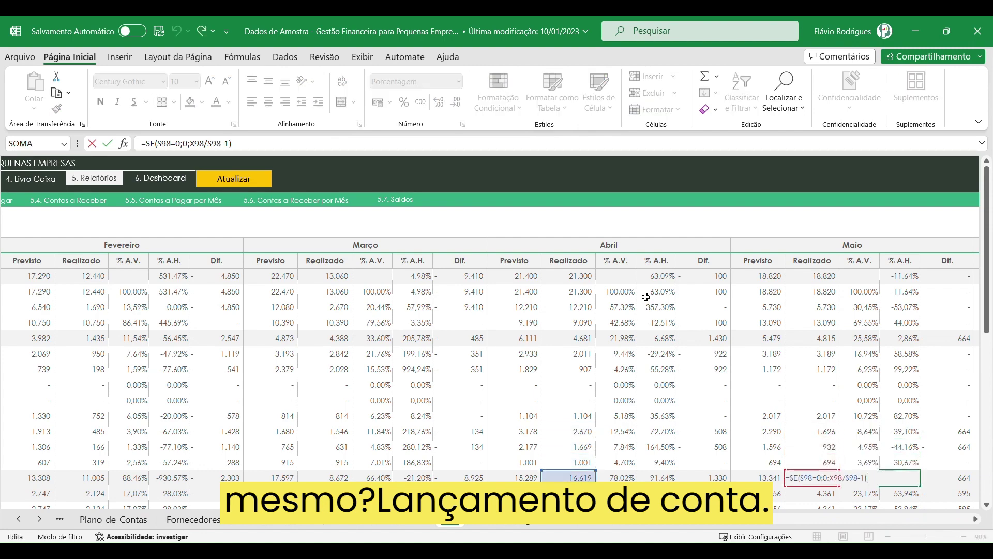
key(Escape)
key(Up)
key(Up)
key(Up)
key(Down)
key(Down)
key(Down)
key(Right)
key(Right)
key(Right)
key(Right)
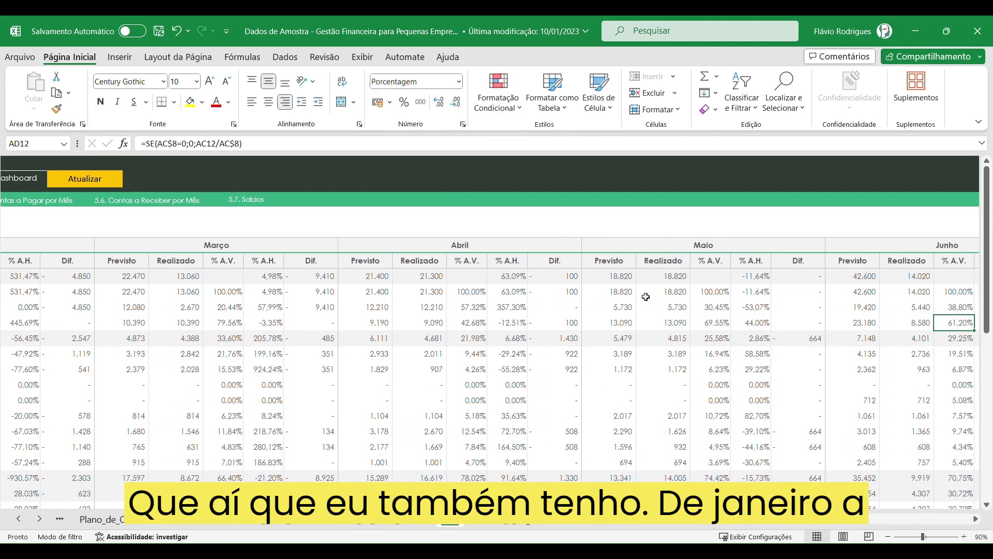
Jump from the January Previsto figure to the 2023 annual totals at the report's end
key(Left)
key(ctrl+Left)
key(ctrl+Right)
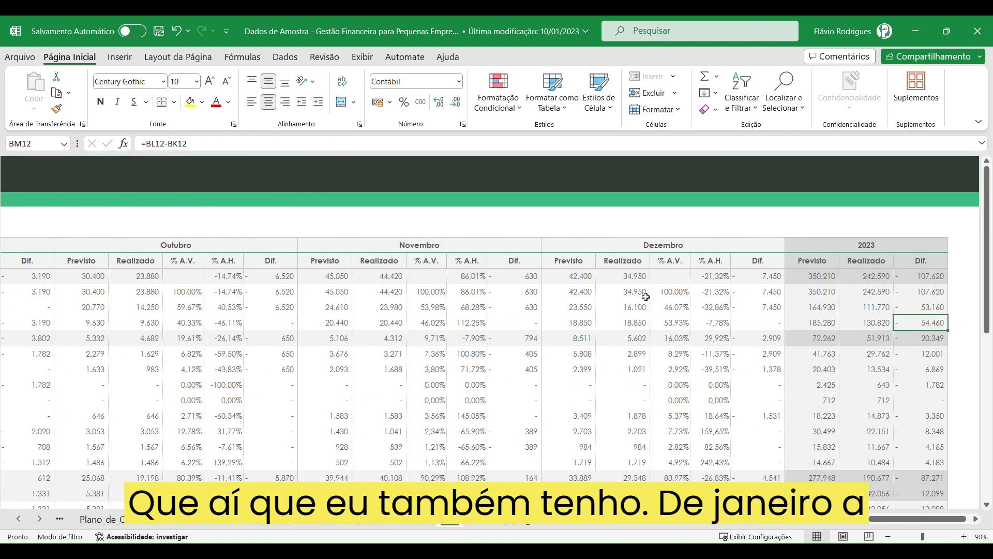
key(Left)
key(Left)
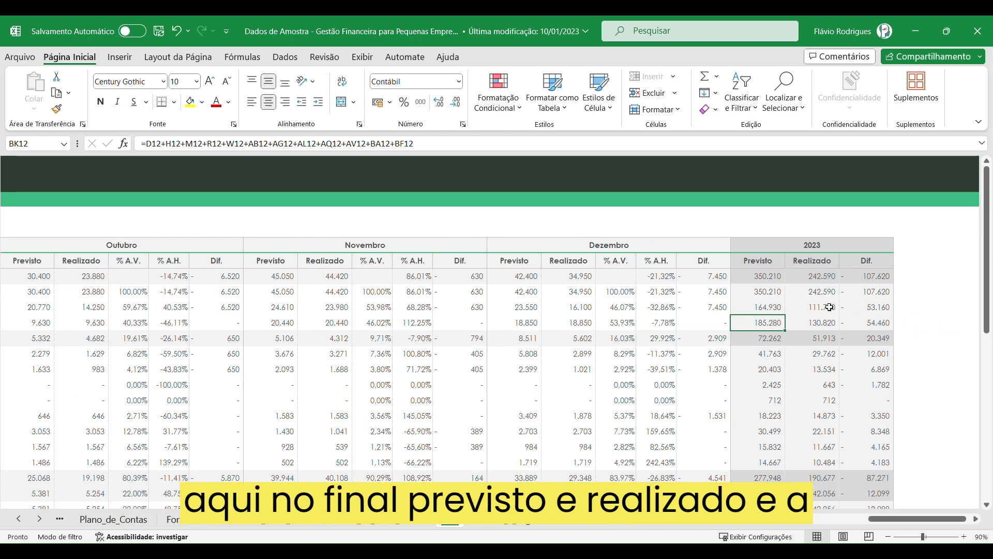
scroll(831, 309, down, 3)
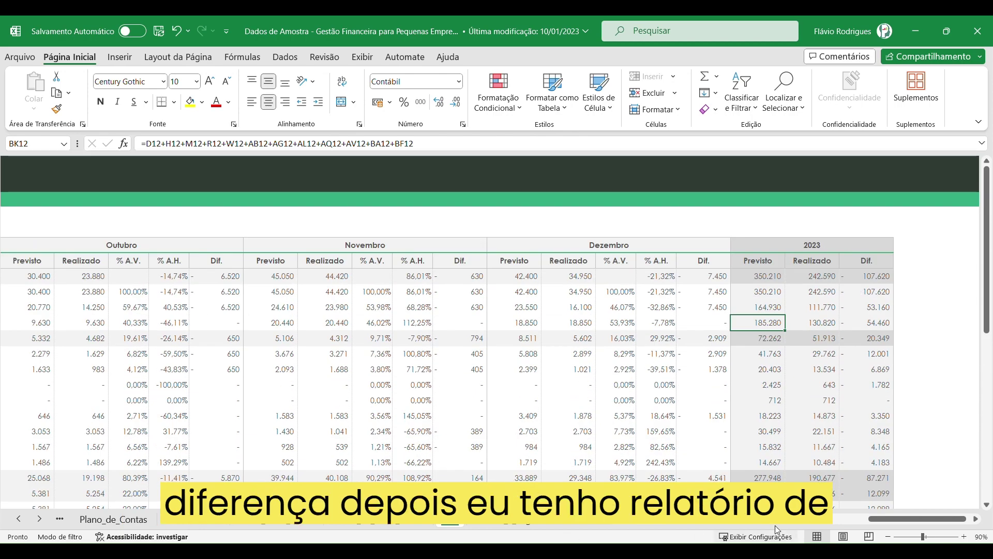
scroll(570, 282, left, 15)
In the 5.3 Contas a Pagar report, filter payables by several months, then clear the month slicer
click(395, 206)
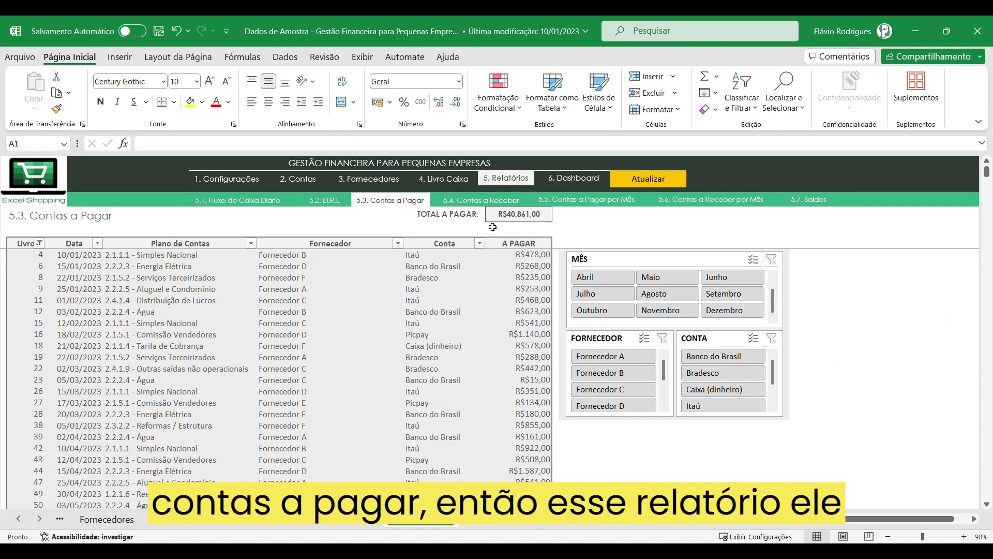
click(83, 279)
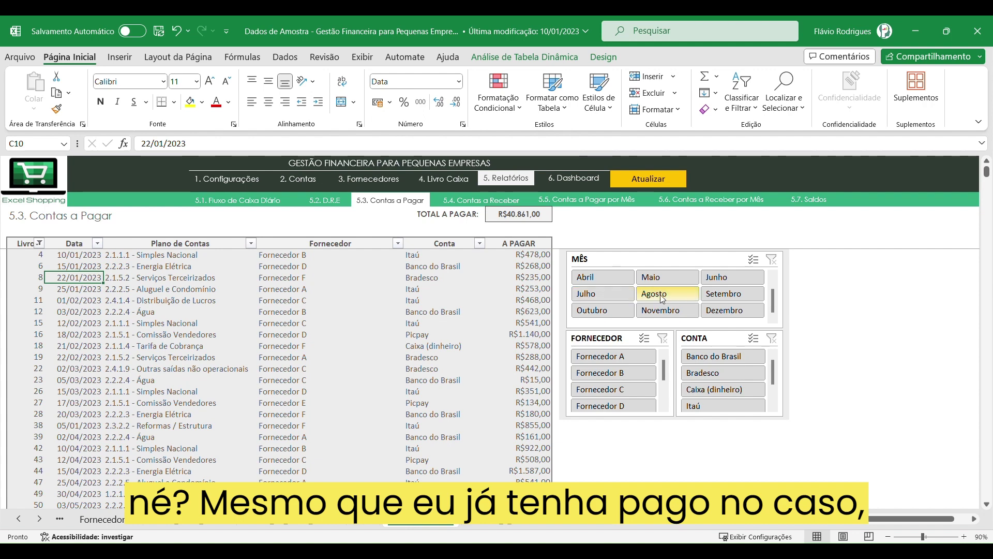
scroll(673, 295, up, 1)
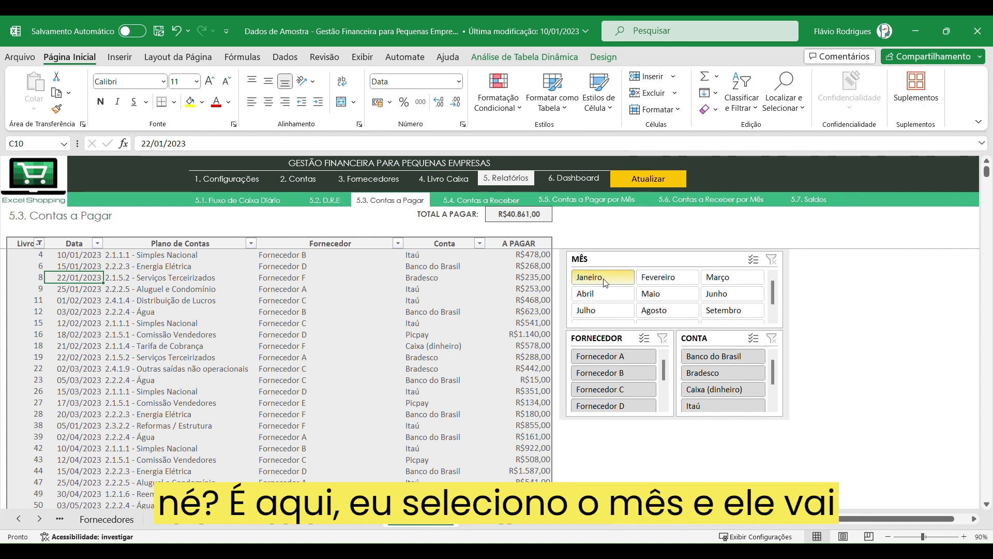
click(600, 293)
click(686, 296)
click(730, 293)
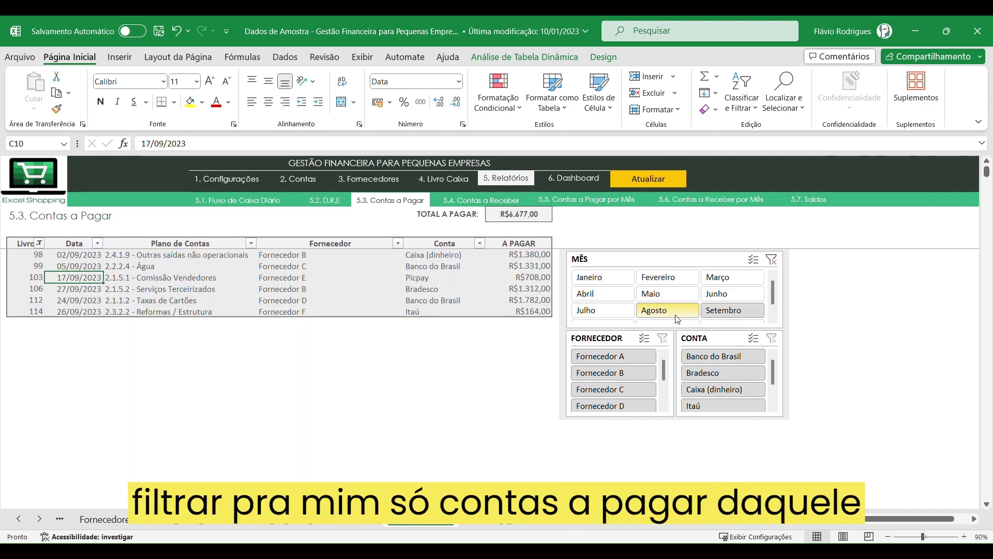
click(621, 310)
click(772, 259)
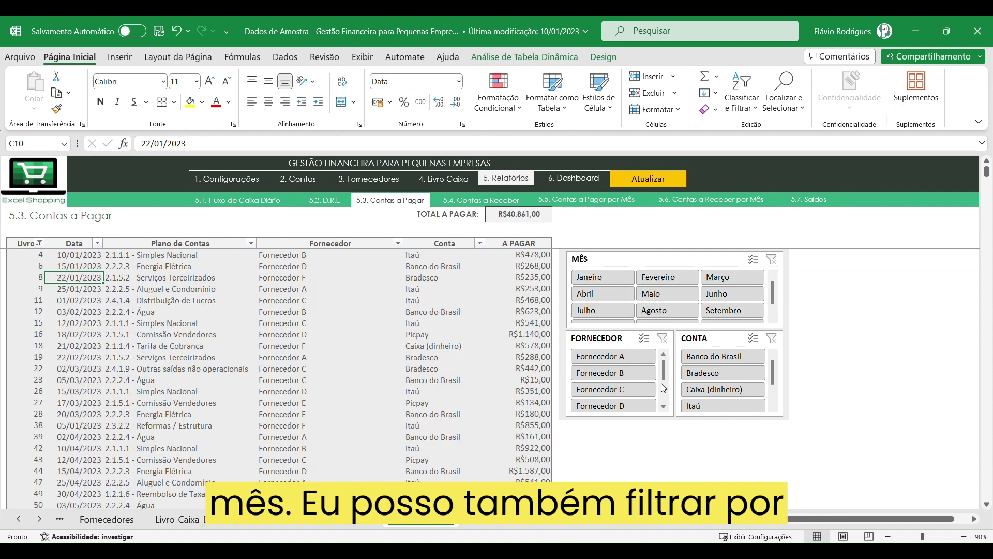
Filter by supplier and by Banco do Brasil, Bradesco and Caixa (dinheiro), clear both, then open 5.4 Contas a Receber
click(637, 355)
click(637, 372)
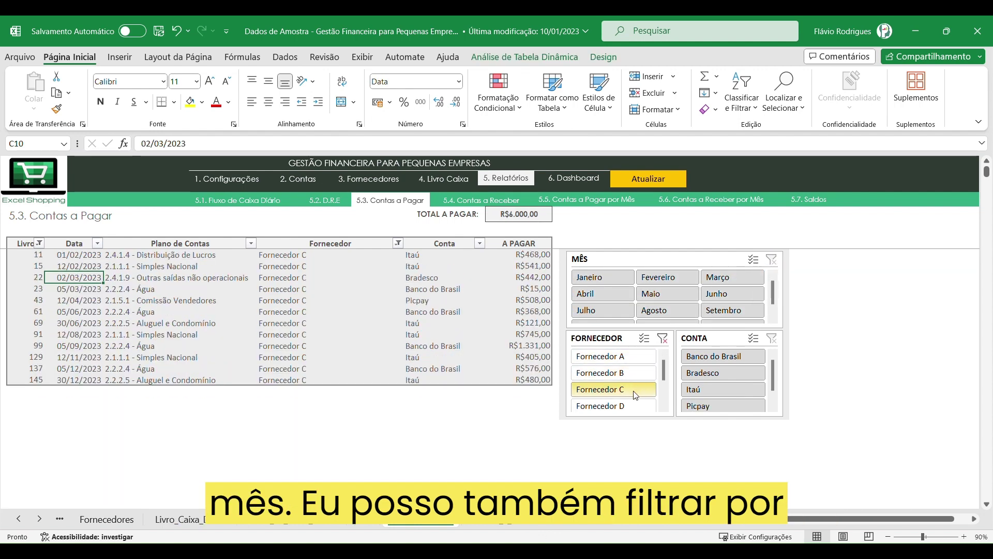
click(663, 338)
click(723, 356)
click(719, 373)
click(719, 389)
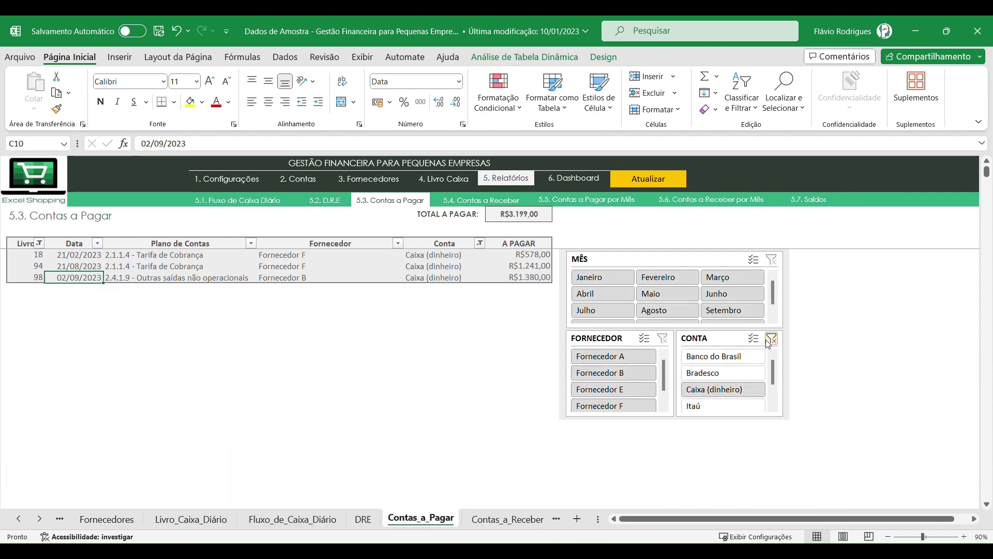
click(772, 338)
click(480, 201)
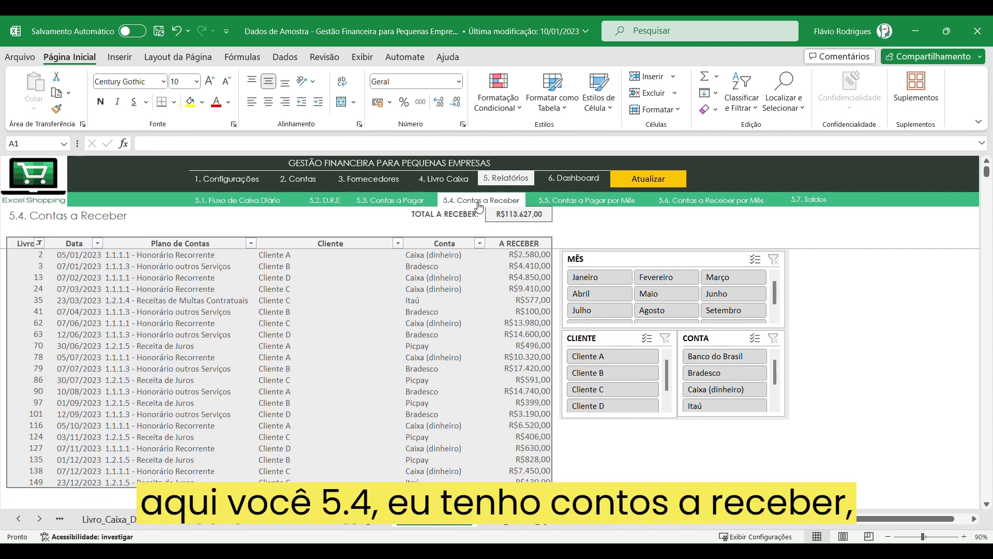
Filter receivables to Abril, Julho, Maio and Agosto, then clear the month slicer
click(612, 293)
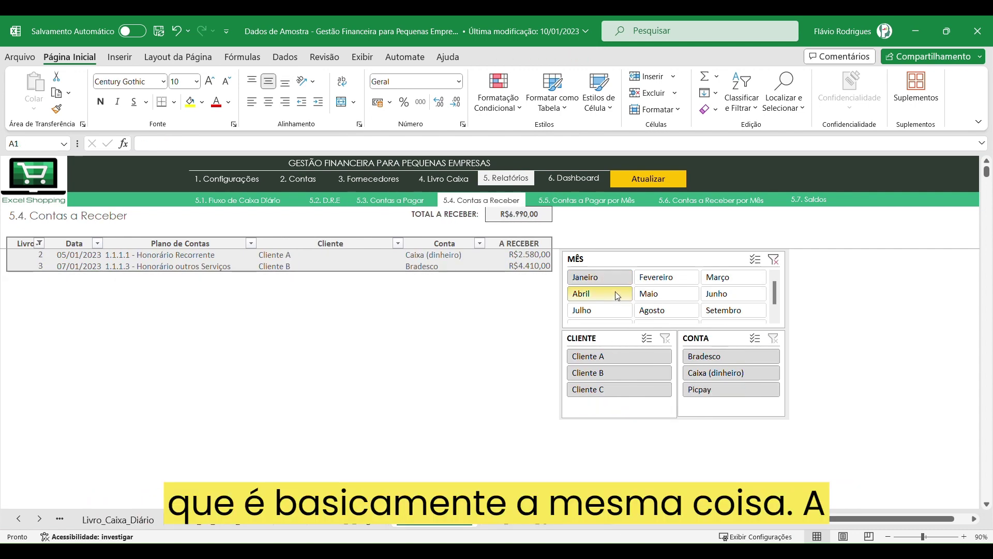
click(600, 309)
click(666, 294)
click(667, 310)
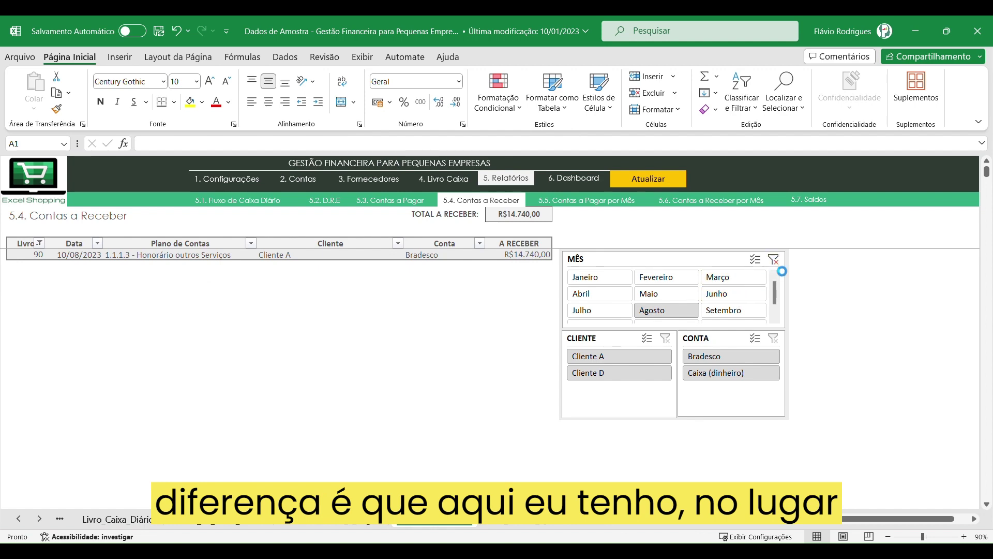
click(773, 259)
Filter receivables to Cliente B, C and D, clear the client slicer, and open the 5.5 report
click(608, 373)
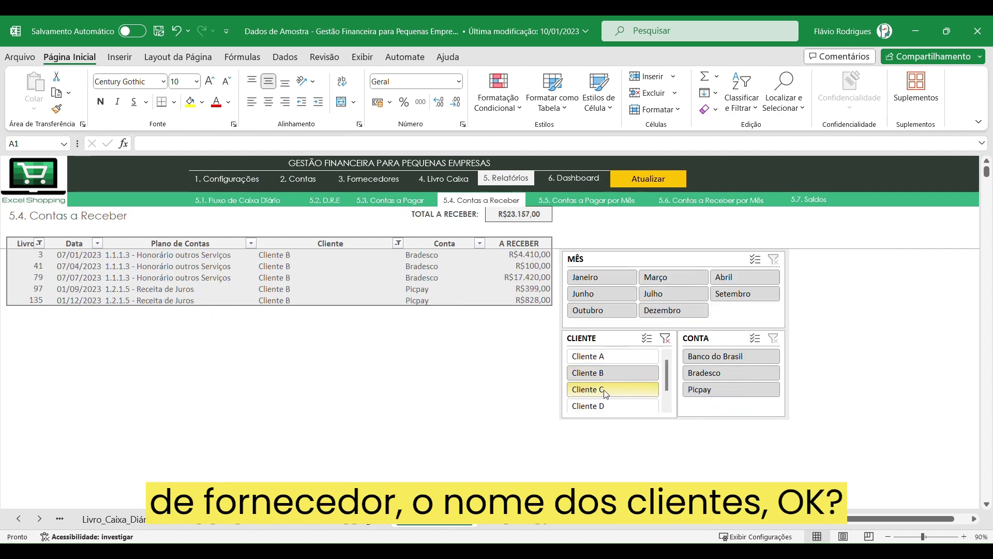
click(603, 389)
click(603, 405)
click(665, 338)
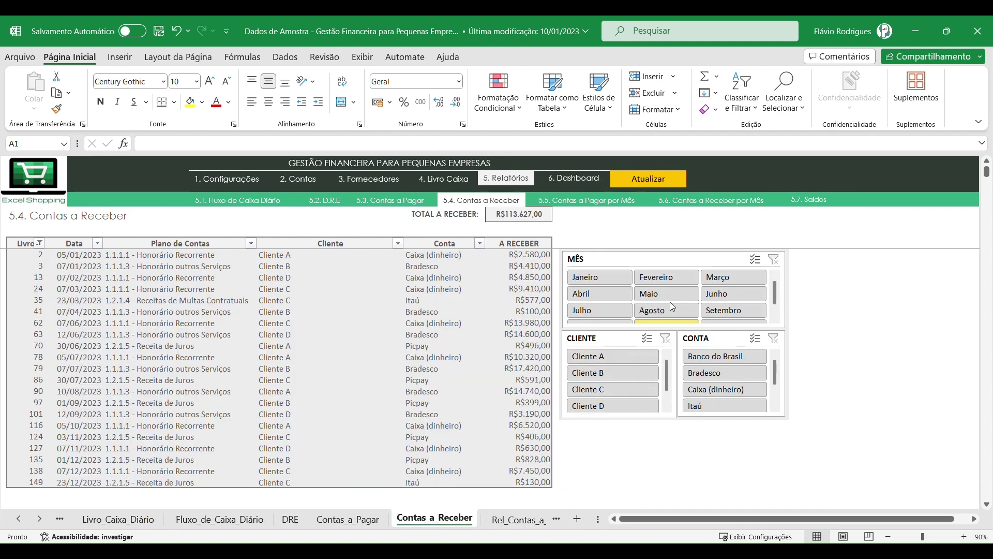
click(589, 206)
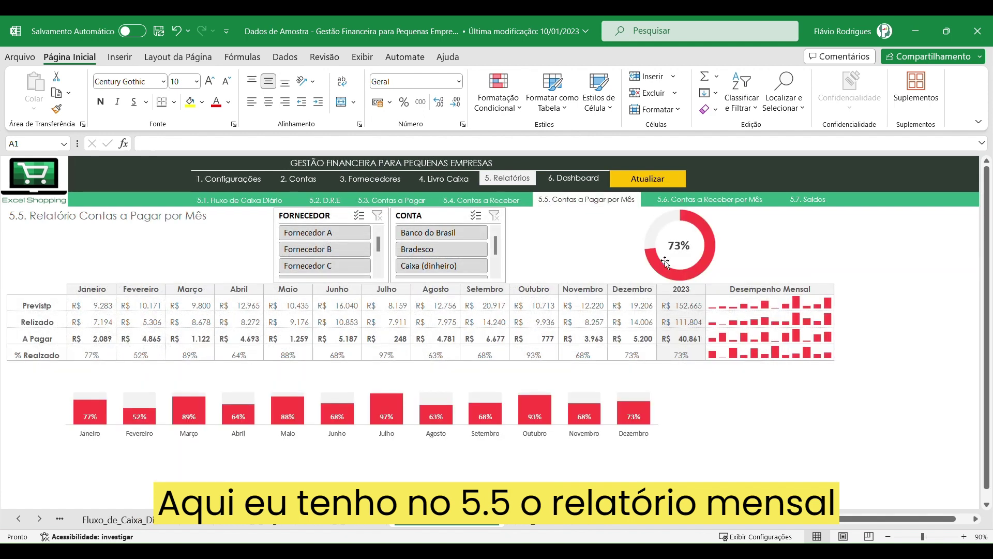
Filter the 5.5 payables report to Fornecedor A, B, C, D and back to A
click(800, 231)
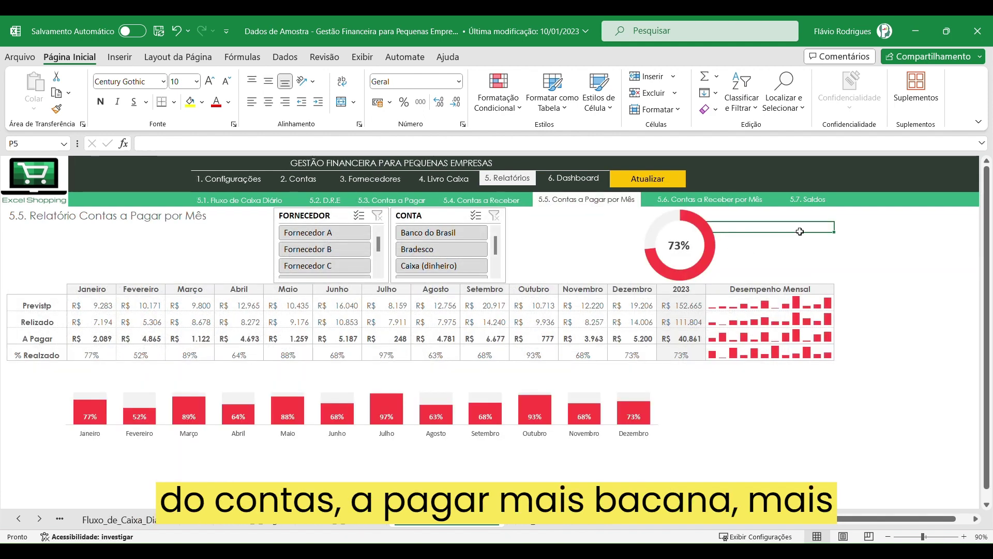
click(344, 234)
click(333, 251)
click(333, 266)
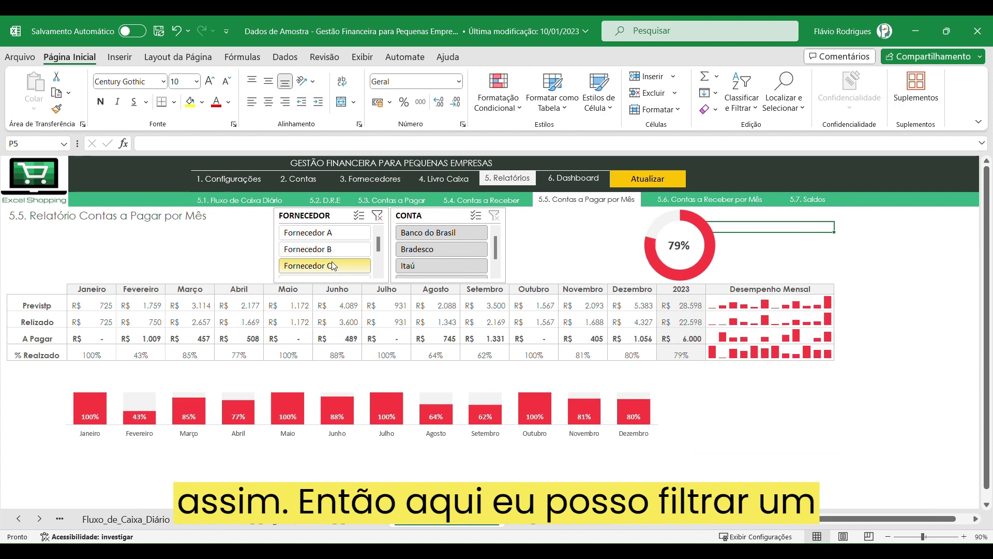
scroll(378, 242, down, 1)
click(325, 266)
scroll(380, 262, down, 1)
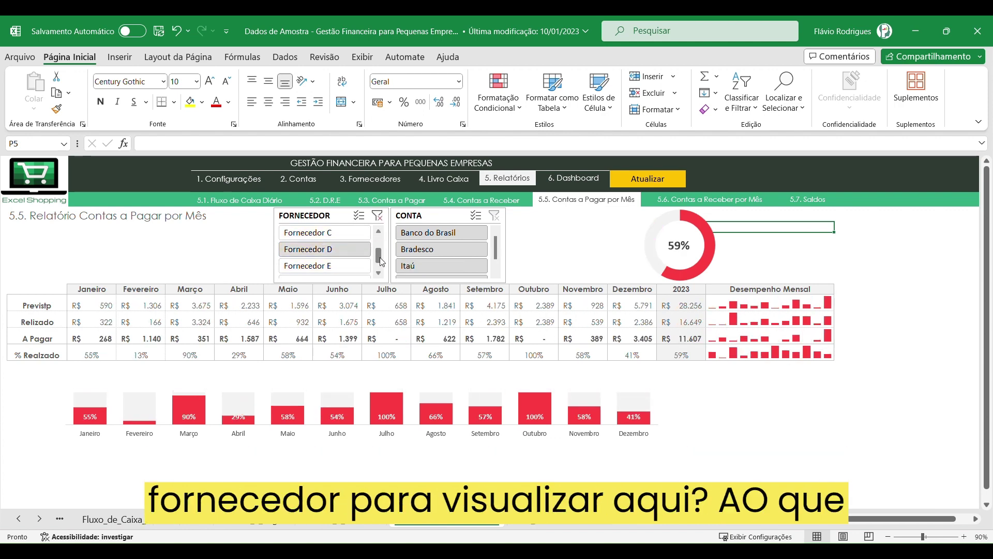
scroll(380, 248, up, 2)
click(324, 233)
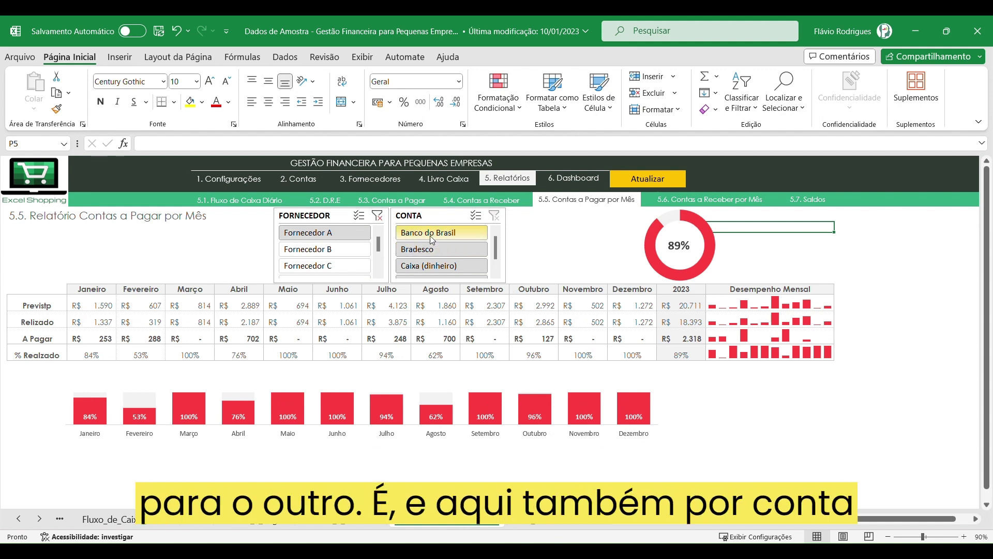
Filter to one bank account, clear the Conta and Fornecedor slicers, then open the 5.6 report
click(430, 251)
click(494, 215)
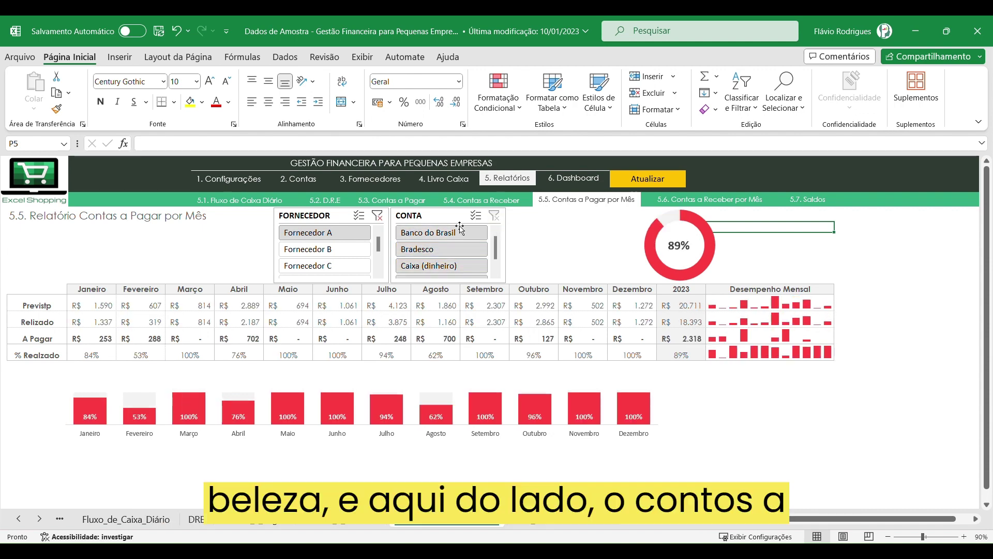
click(377, 216)
click(691, 196)
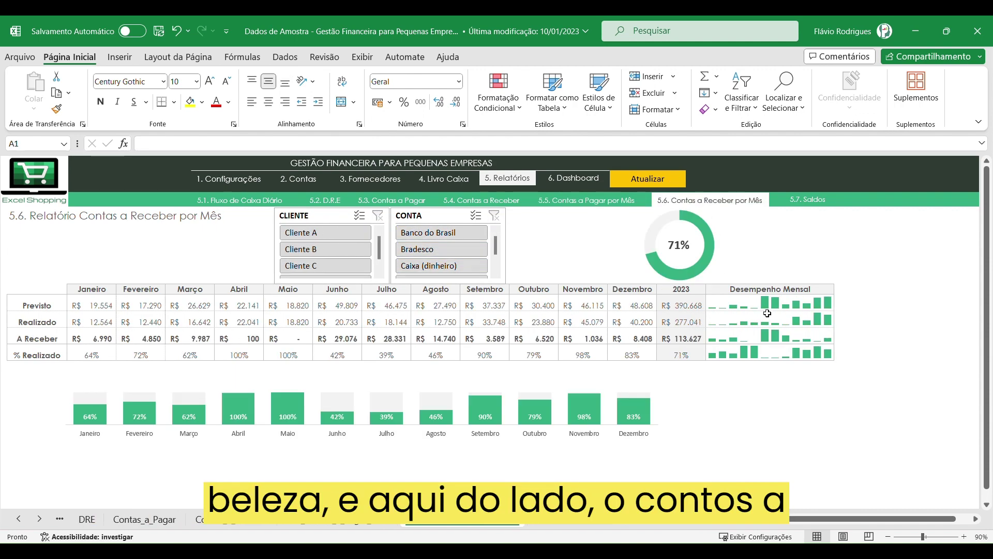
Select the Previsto, Realizado and A Receber monthly amounts and check the Janeiro % Realizado formula
drag(106, 312, 606, 311)
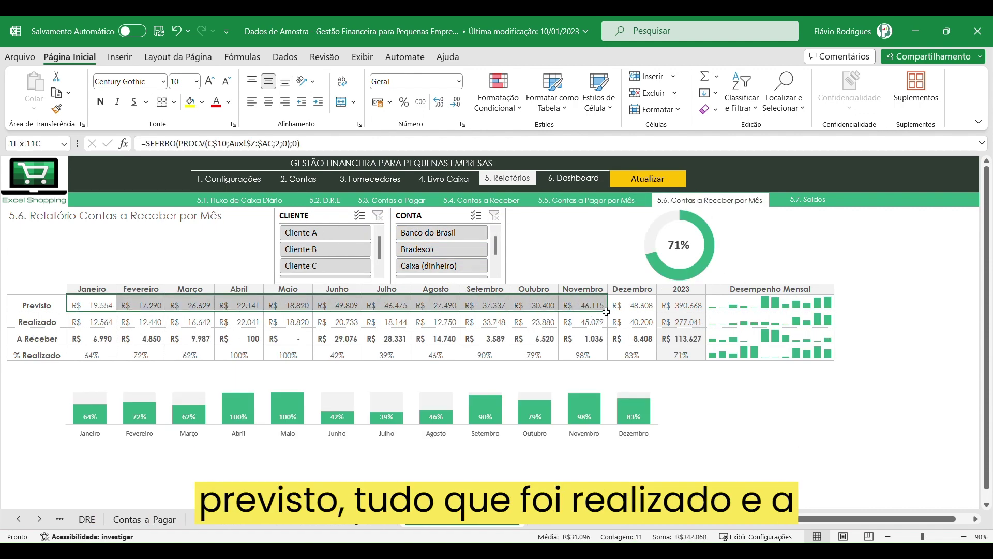
drag(82, 326, 602, 321)
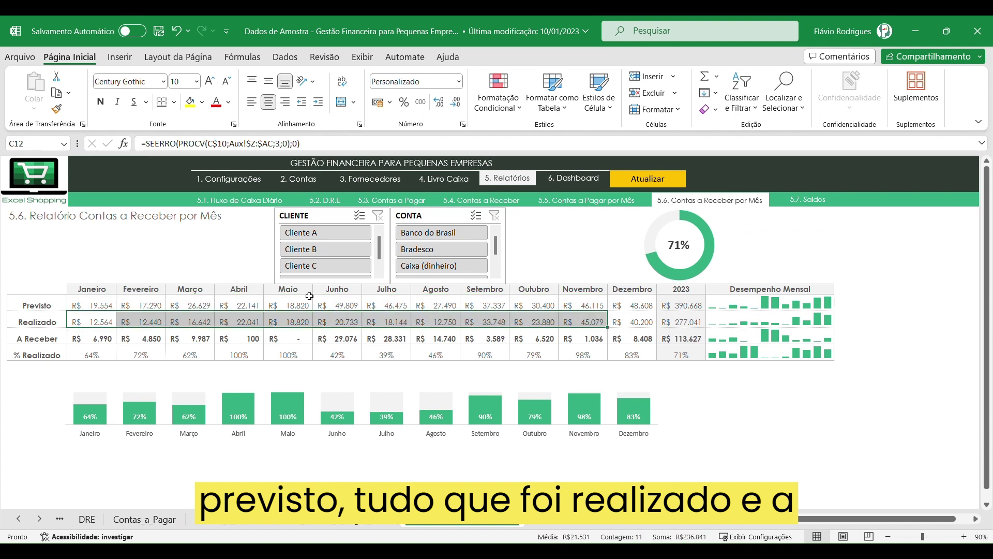
drag(108, 338, 653, 342)
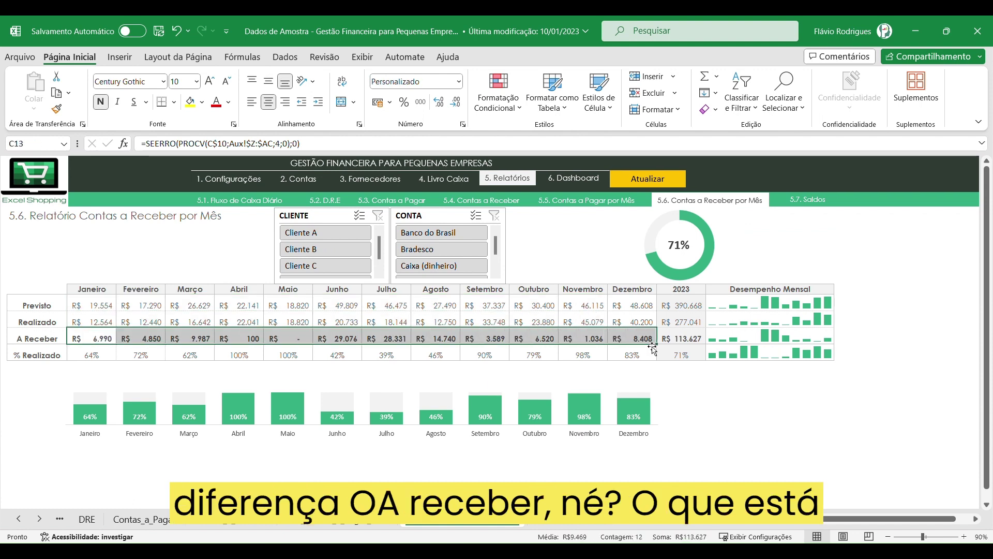
click(72, 356)
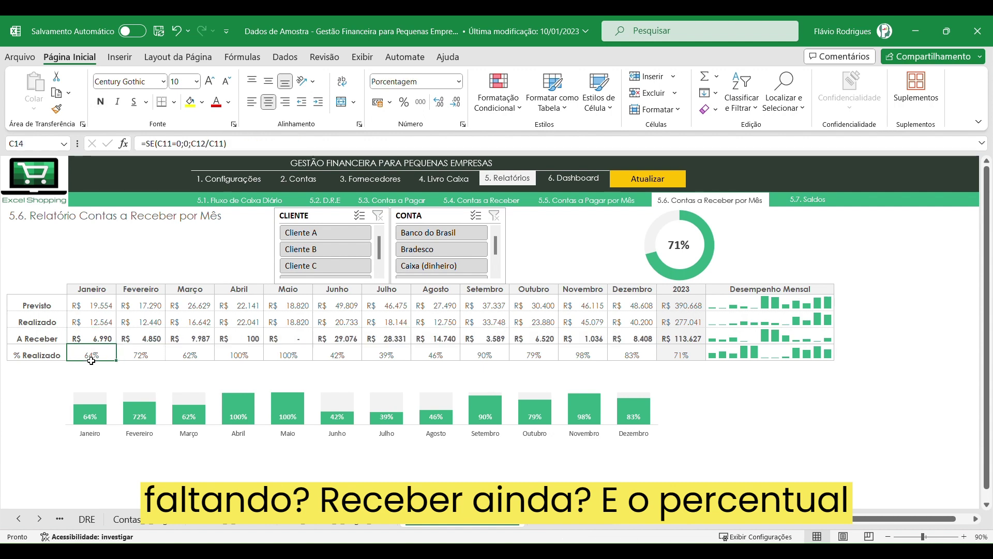
Filter by Cliente B, then Bradesco and Banco do Brasil, clear both slicers, and go to 5.7 Saldos
click(328, 232)
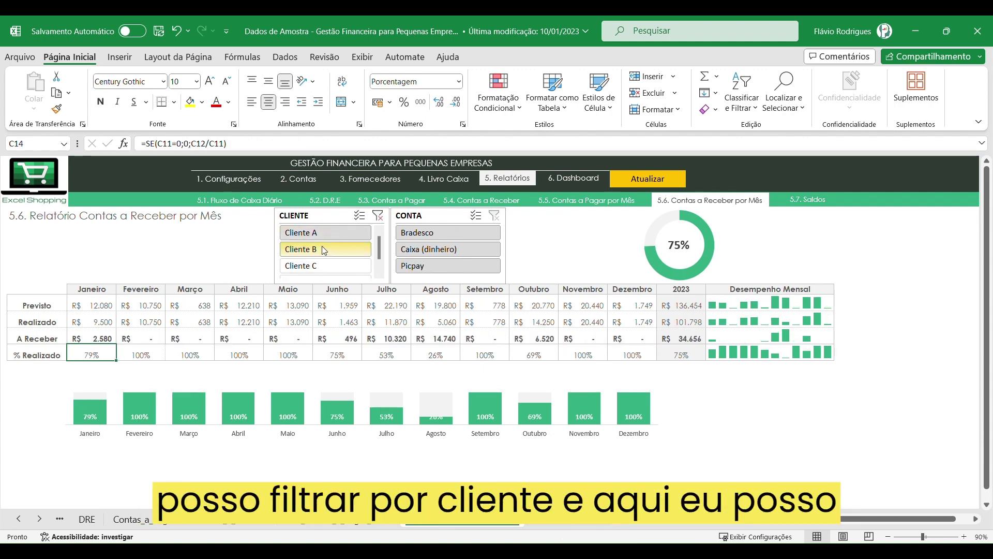
click(326, 249)
click(322, 265)
click(378, 215)
click(442, 249)
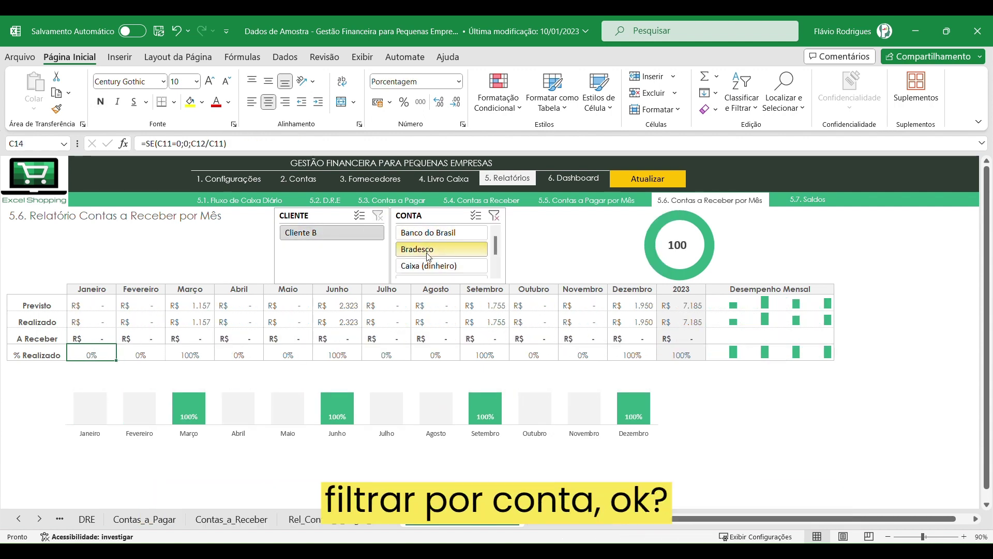
click(441, 233)
click(494, 216)
click(823, 206)
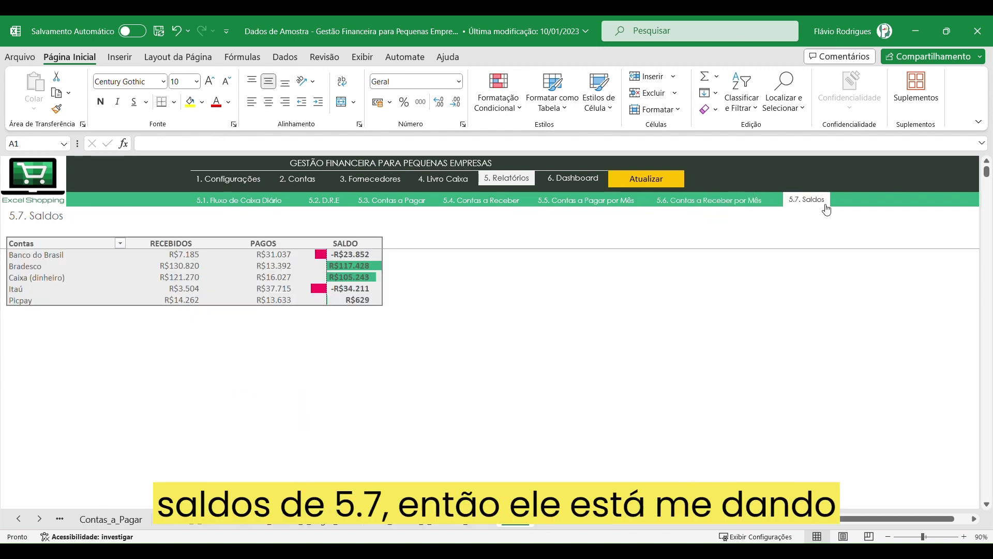
Select the Banco do Brasil balance, refresh all reports with Atualizar, and return to 4. Livro Caixa Diário
click(492, 297)
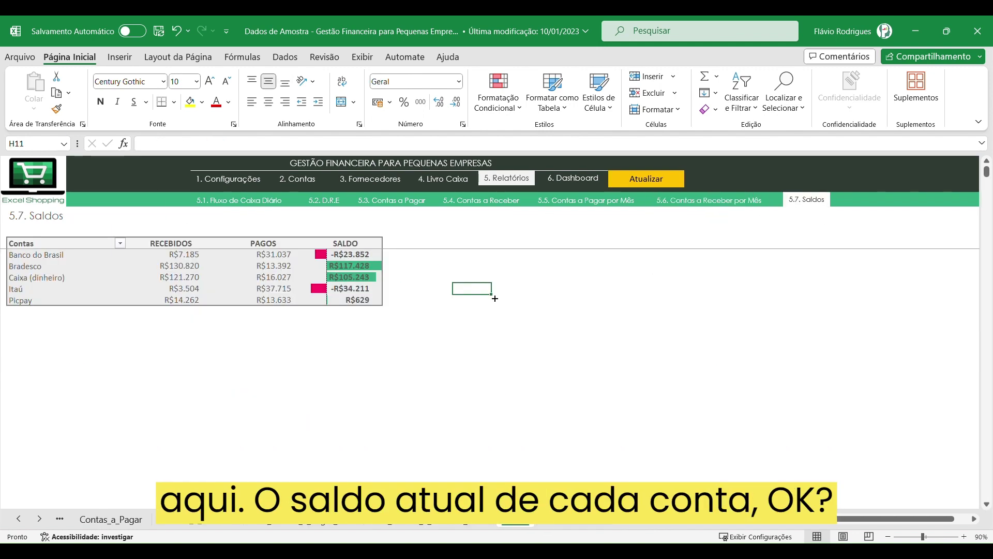
click(355, 260)
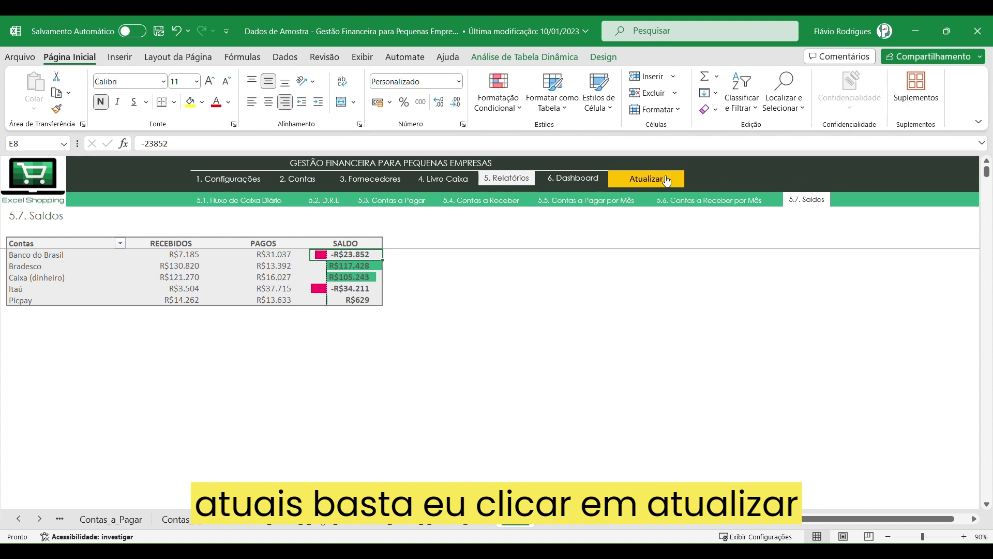
click(673, 201)
click(481, 201)
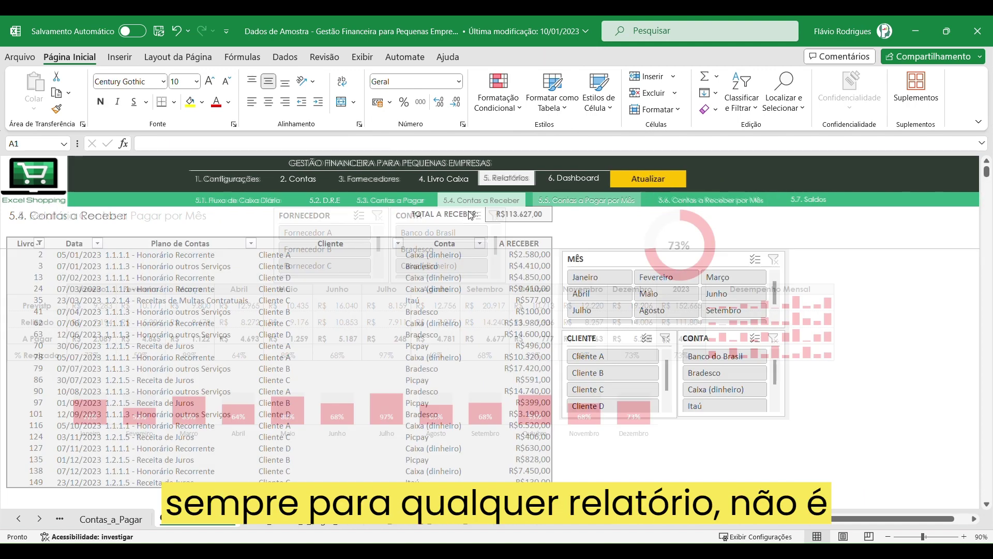
click(385, 200)
Browse the Livro Caixa Diário cash book, scrolling across its columns and down its entries
click(465, 181)
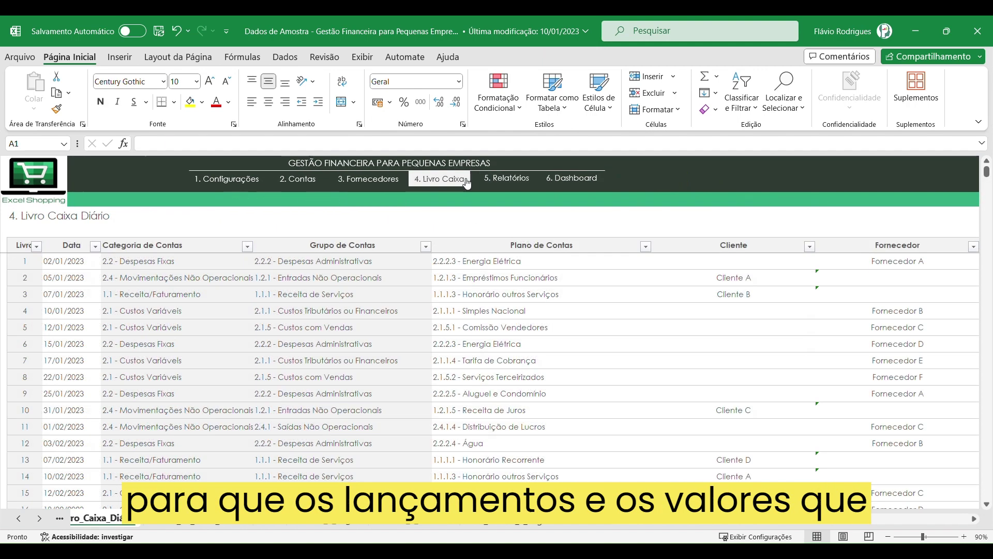
scroll(643, 360, right, 3)
scroll(642, 360, right, 3)
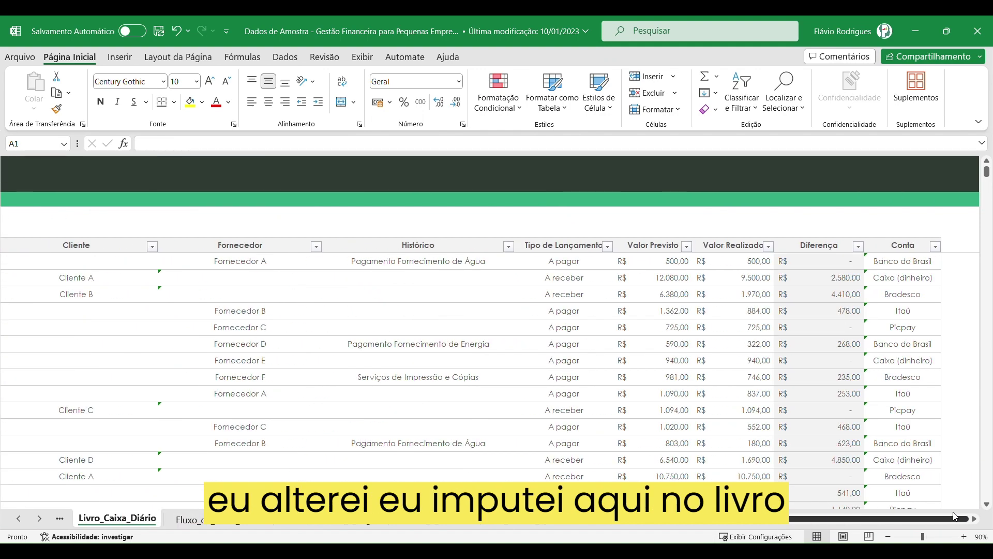
scroll(643, 360, left, 3)
scroll(642, 360, left, 3)
scroll(643, 360, down, 4)
scroll(647, 362, down, 8)
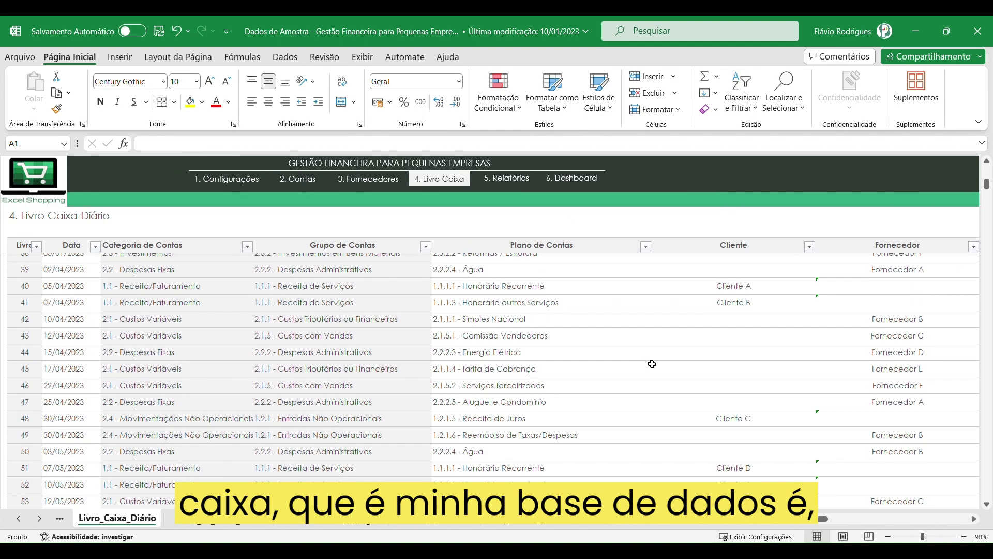
Refresh the reports again from the 5.1 sheet, then scroll the cash book down to entry 152
click(572, 179)
click(505, 180)
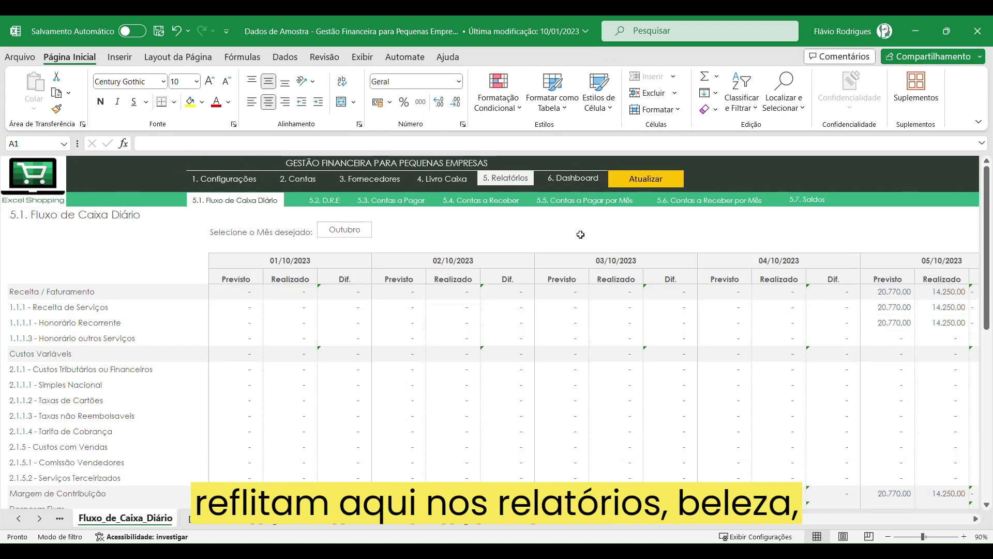
click(637, 206)
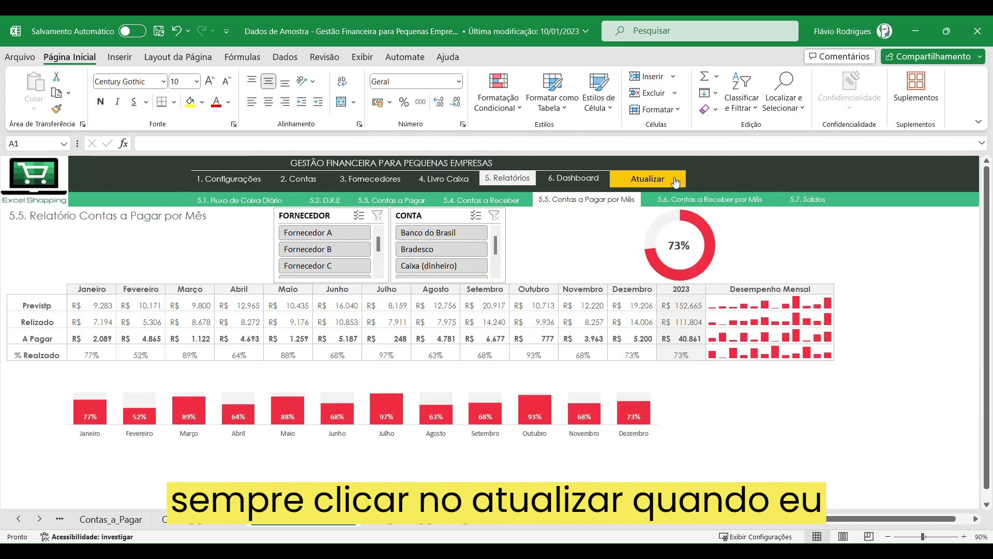
click(450, 186)
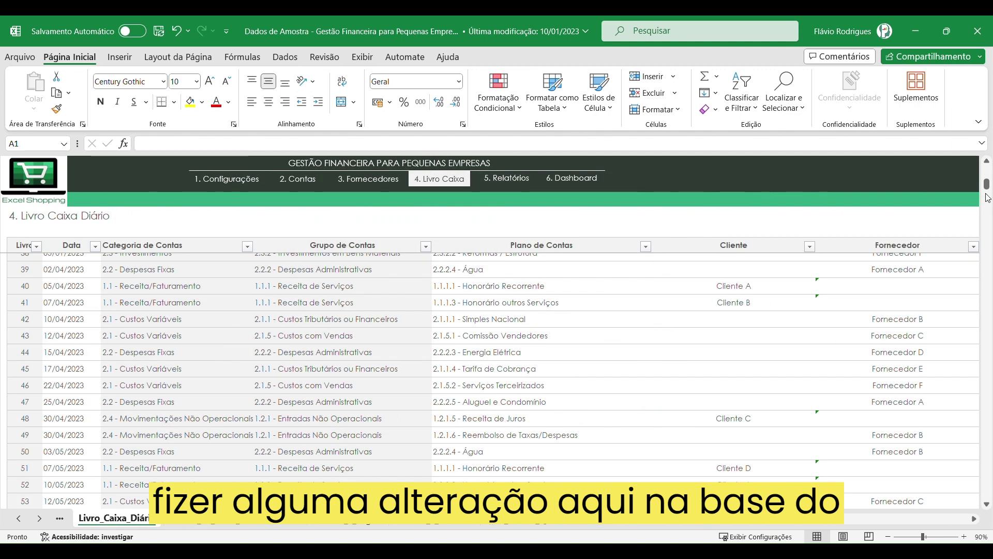
drag(987, 197, 990, 147)
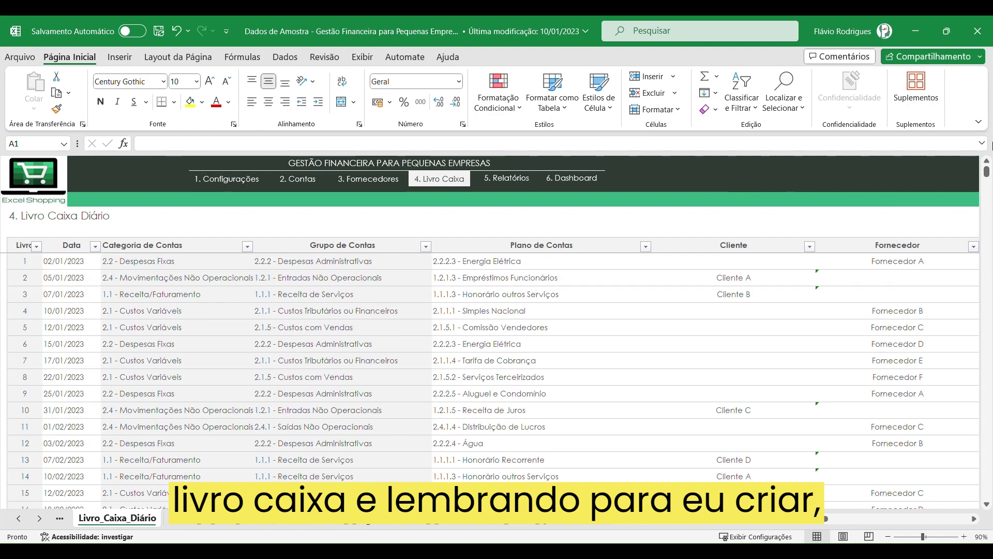
drag(987, 172, 989, 224)
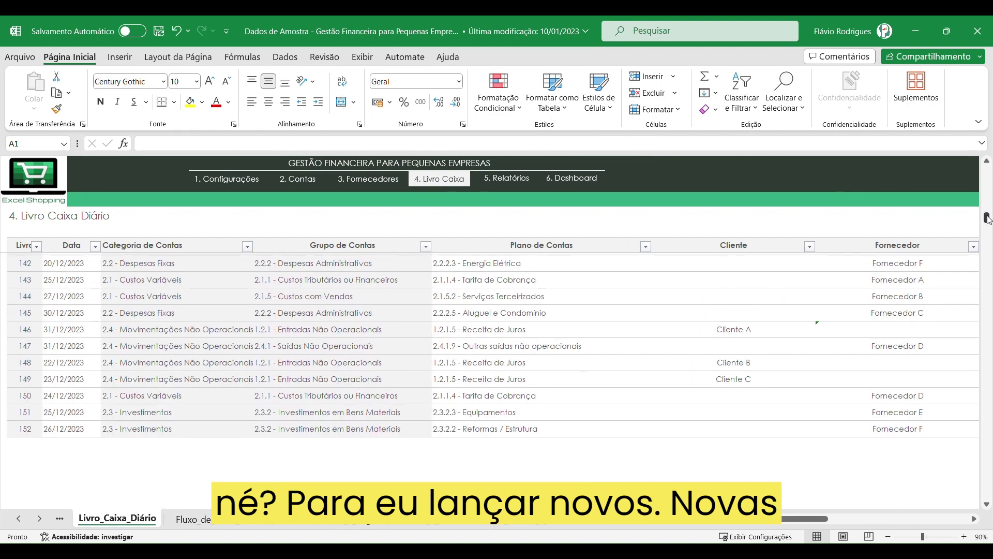
Start a trial entry dated 24/01/2024 in row 153, pasting accounts 1.2.1.5 then 1.1.1.1
click(491, 449)
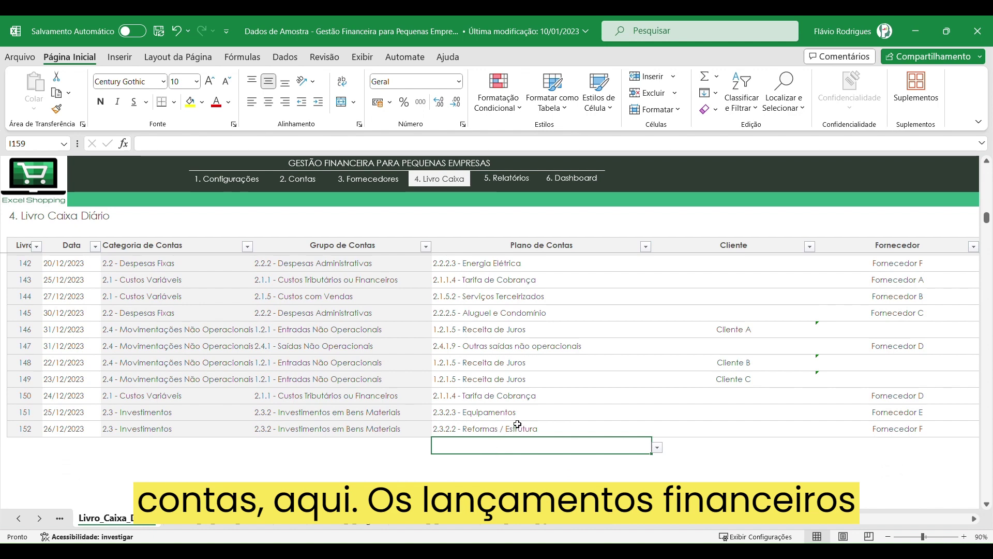
click(79, 449)
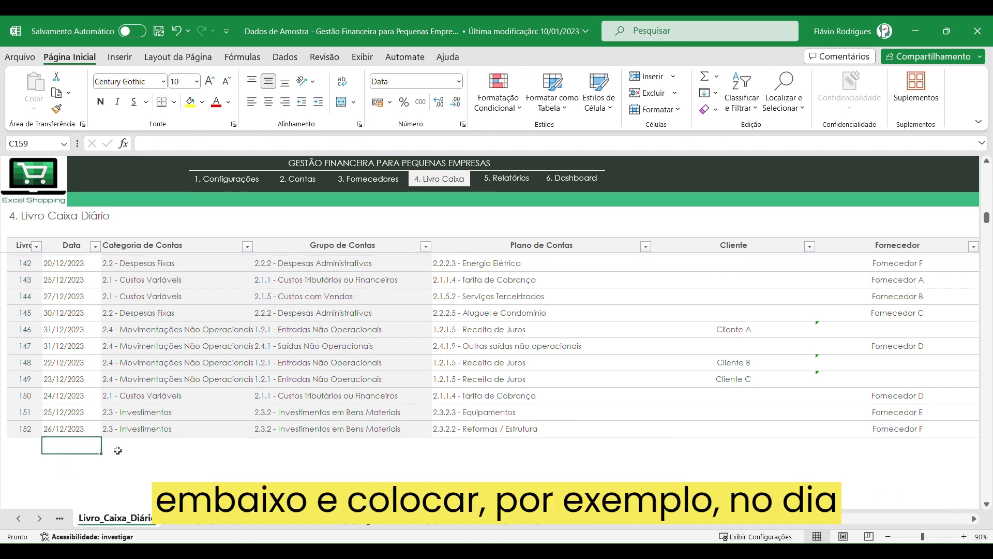
text(24/)
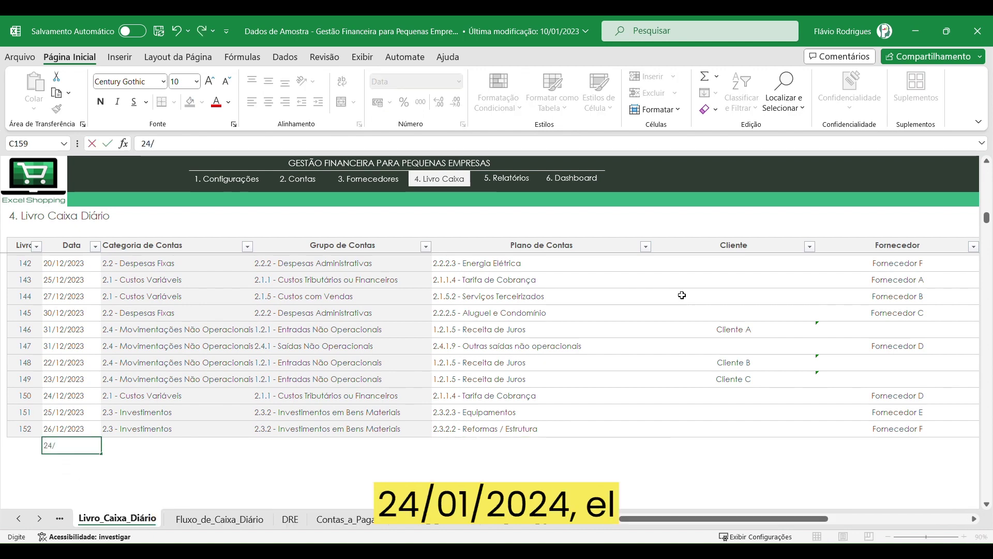
text(01/202)
text(4)
key(Return)
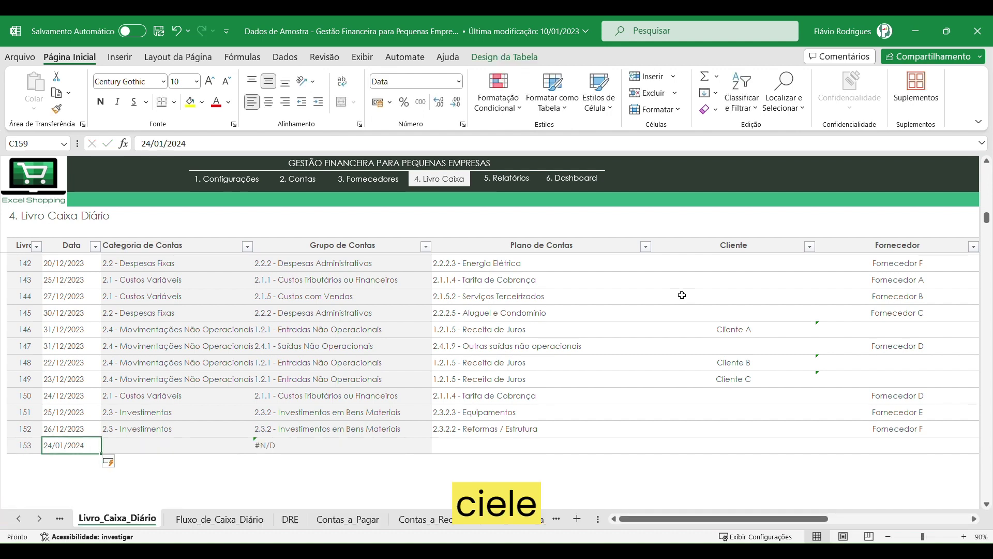
key(Tab)
key(Tab)
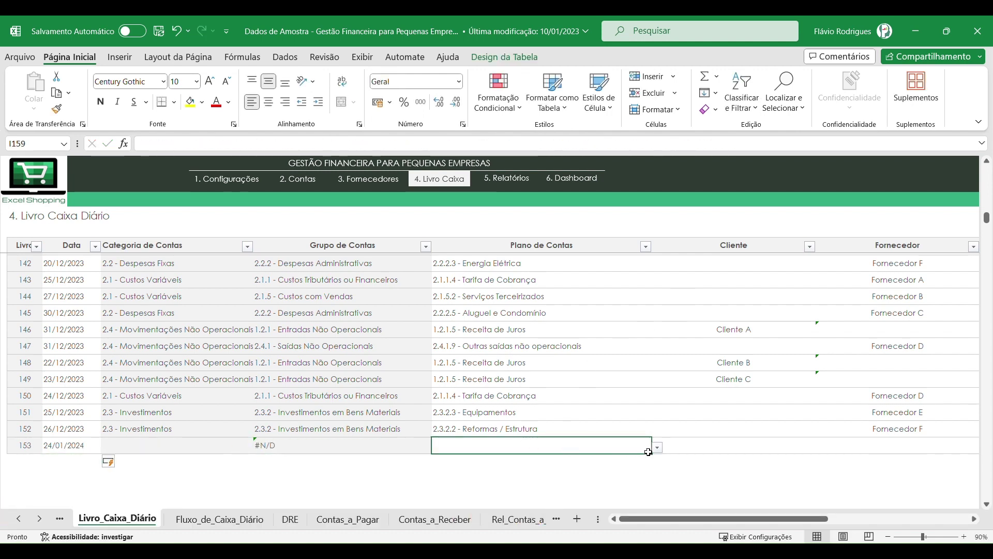
text(1.2.1.5 - Receita de Juros)
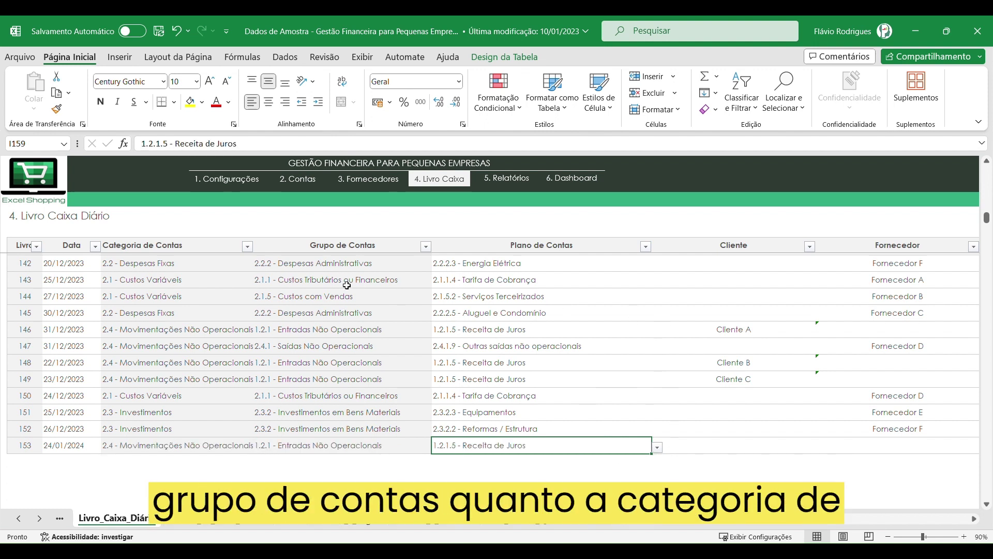
text(1.1.1.1 - Honorário Recorrente)
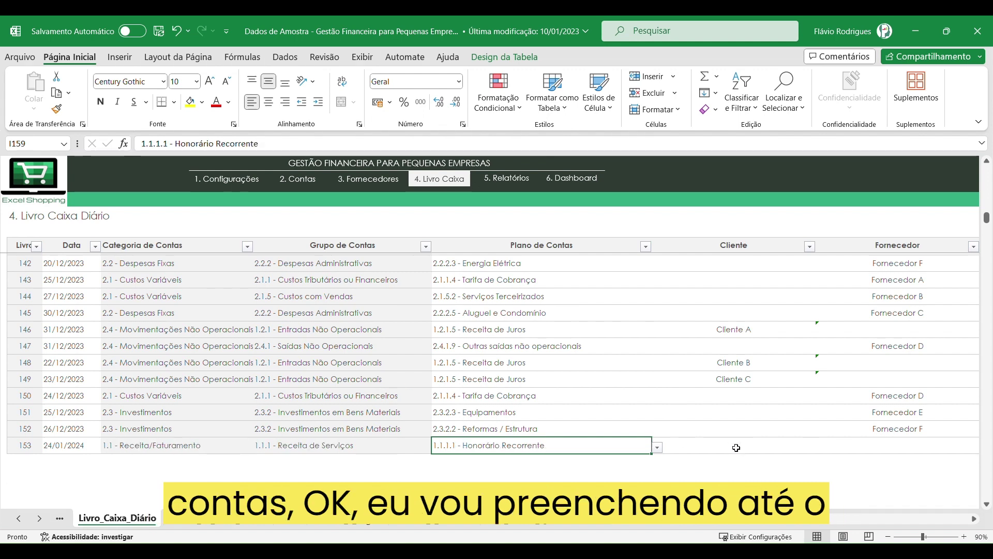
click(753, 452)
key(Tab)
key(Tab)
key(Tab)
key(Tab)
key(Tab)
key(Tab)
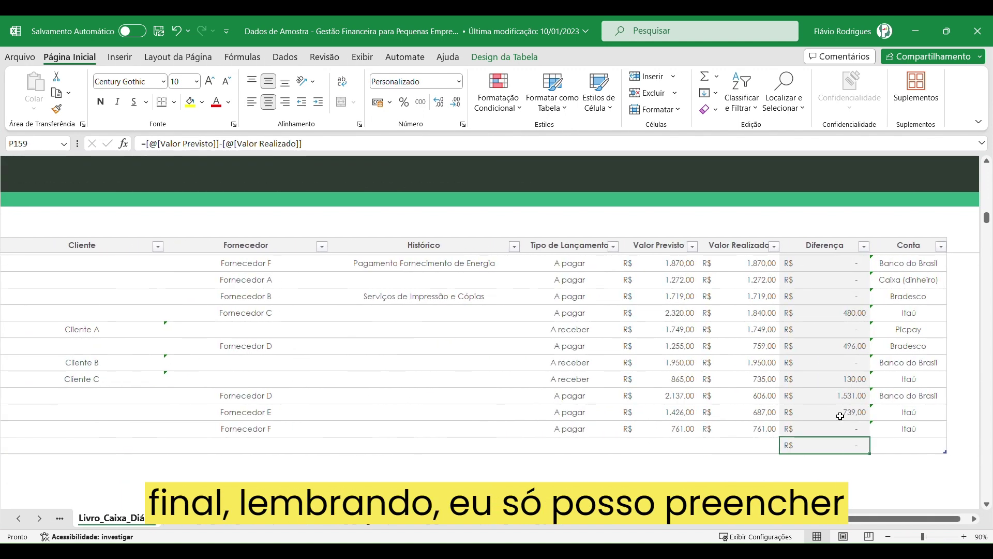
key(Left)
key(Left)
key(Left)
key(Left)
key(Left)
key(Left)
key(Left)
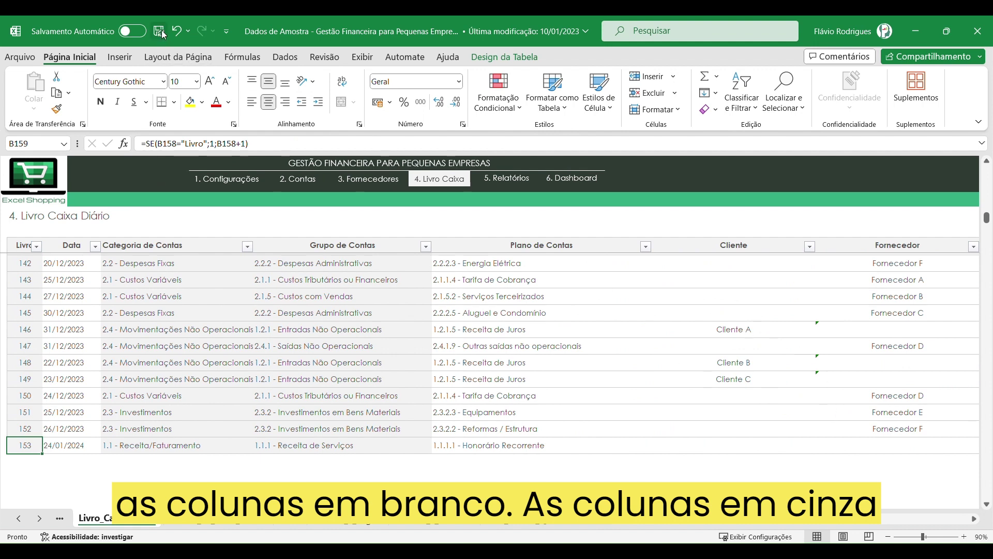
Undo three times to remove the trial entry from row 153
click(178, 31)
click(179, 31)
click(179, 31)
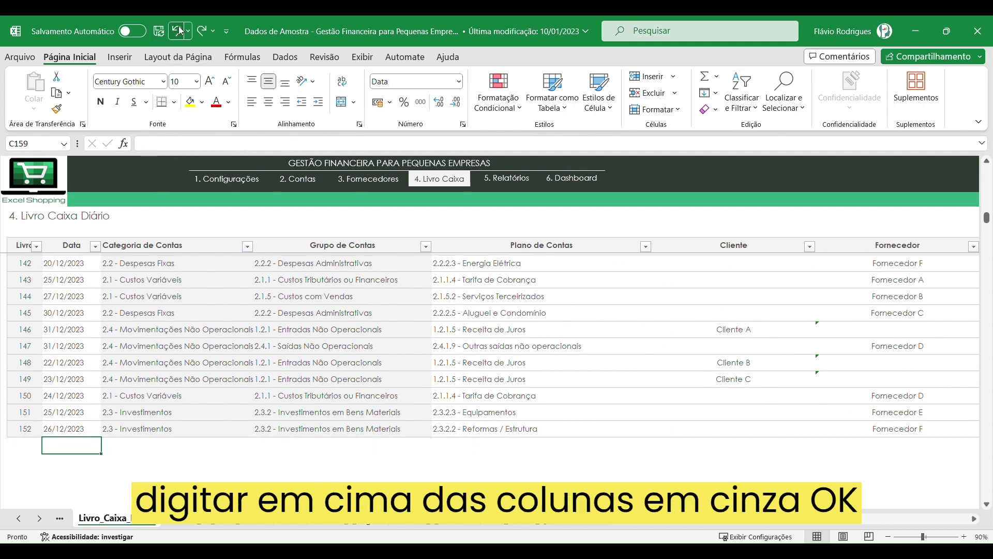
Open the Dashboard and inspect the formula behind the Receita/Faturamento total
click(507, 179)
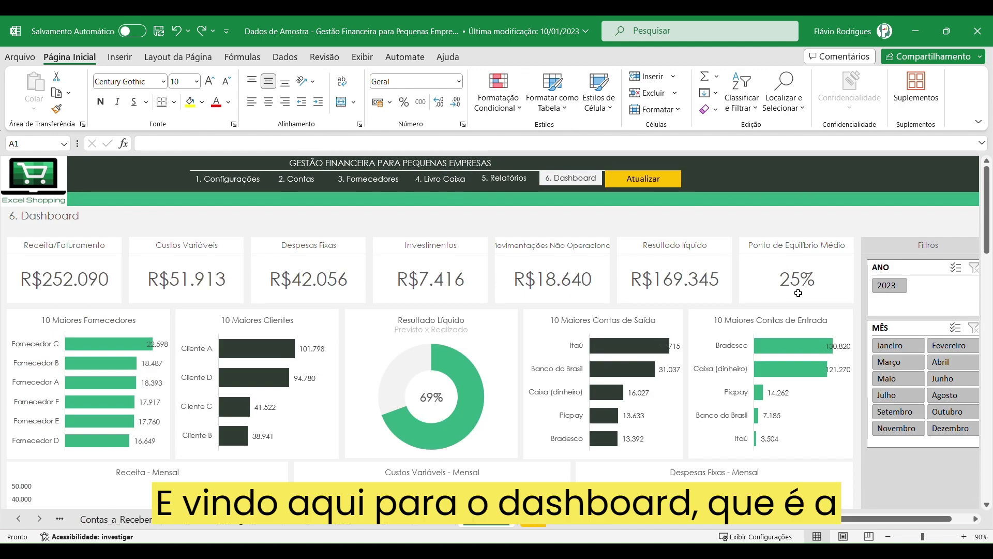
scroll(799, 293, down, 3)
scroll(833, 311, down, 1)
scroll(836, 305, up, 4)
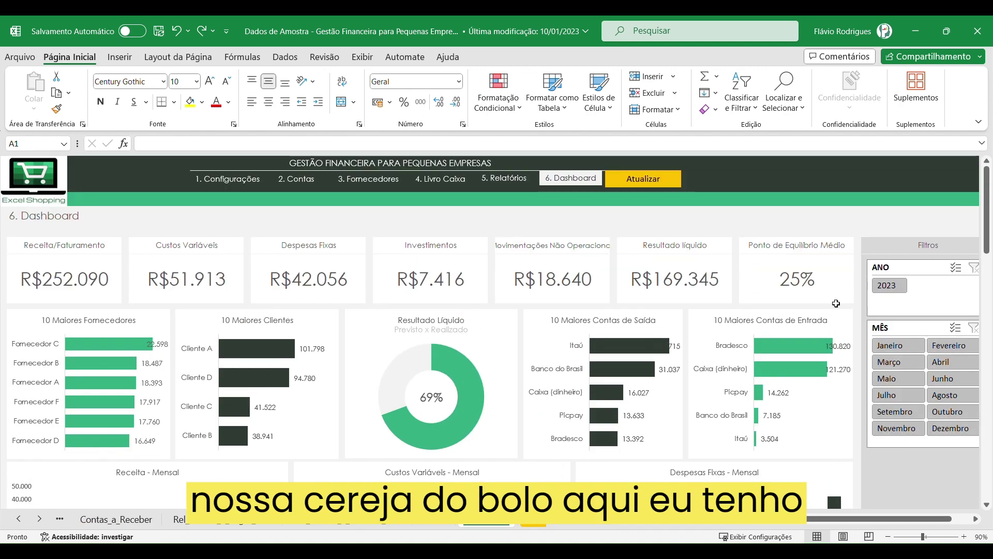
click(78, 288)
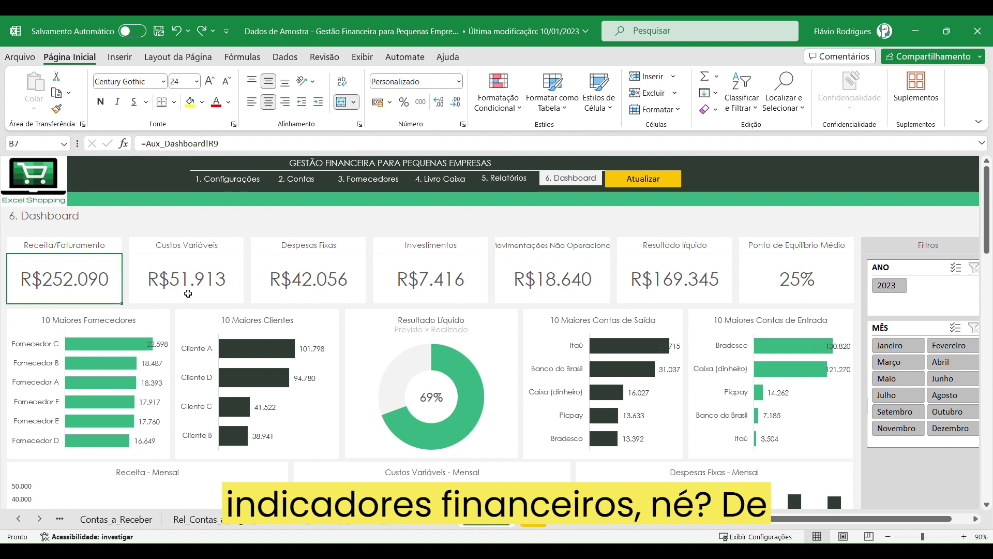
scroll(817, 282, down, 3)
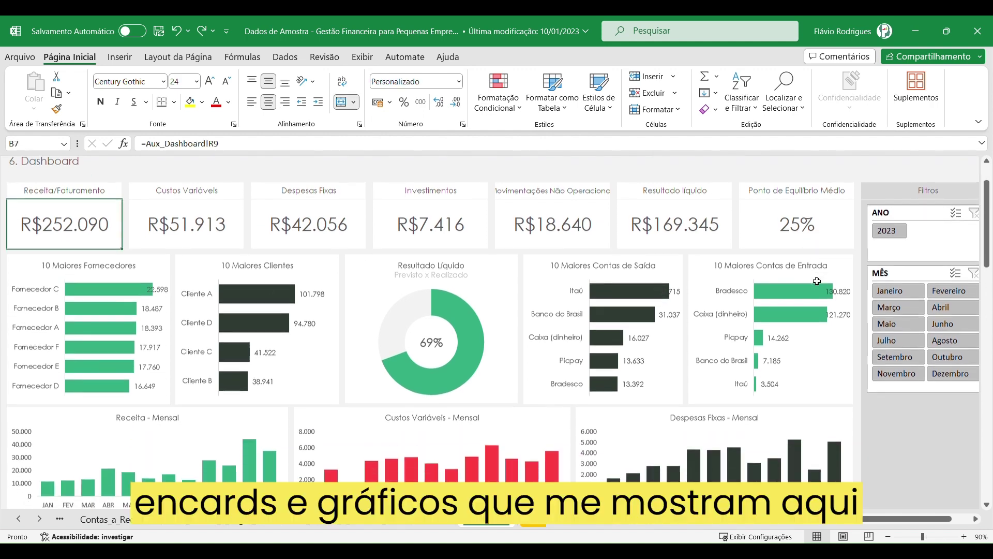
scroll(817, 281, down, 2)
scroll(817, 282, down, 5)
scroll(819, 284, up, 10)
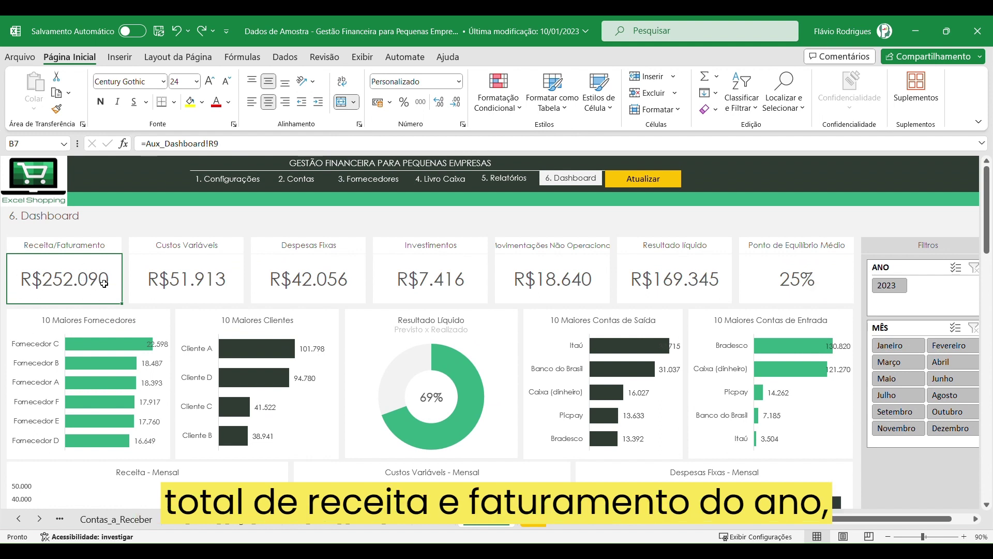
Check the formulas of the Custos Variáveis, Despesas Fixas, Investimentos, Não Operacionais, Resultado líquido and Ponto de Equilíbrio cards
click(237, 273)
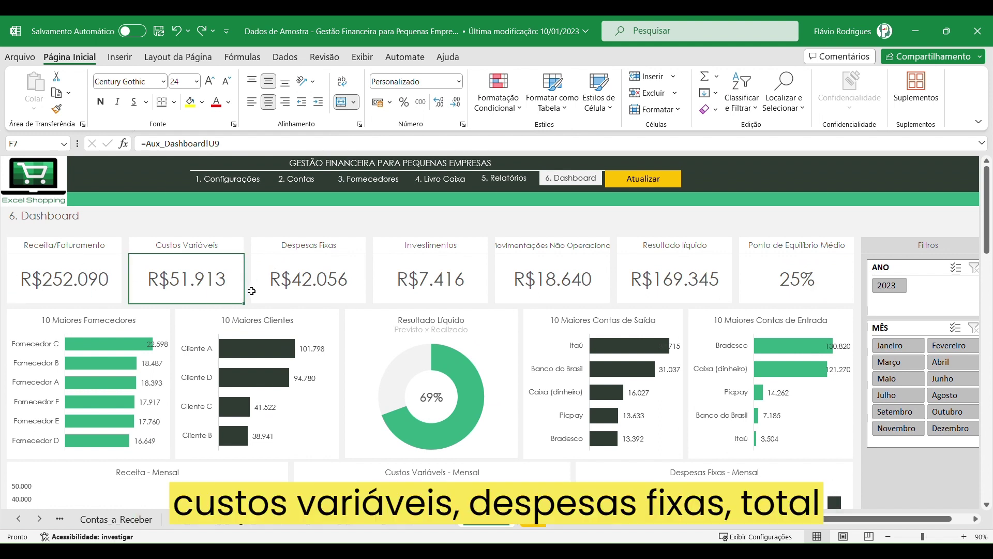
click(340, 253)
click(422, 282)
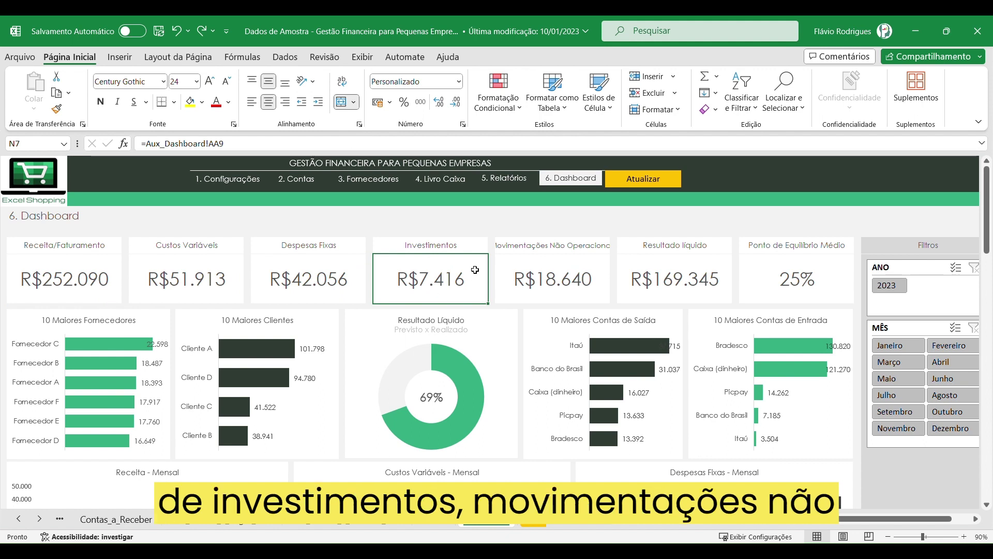
click(521, 271)
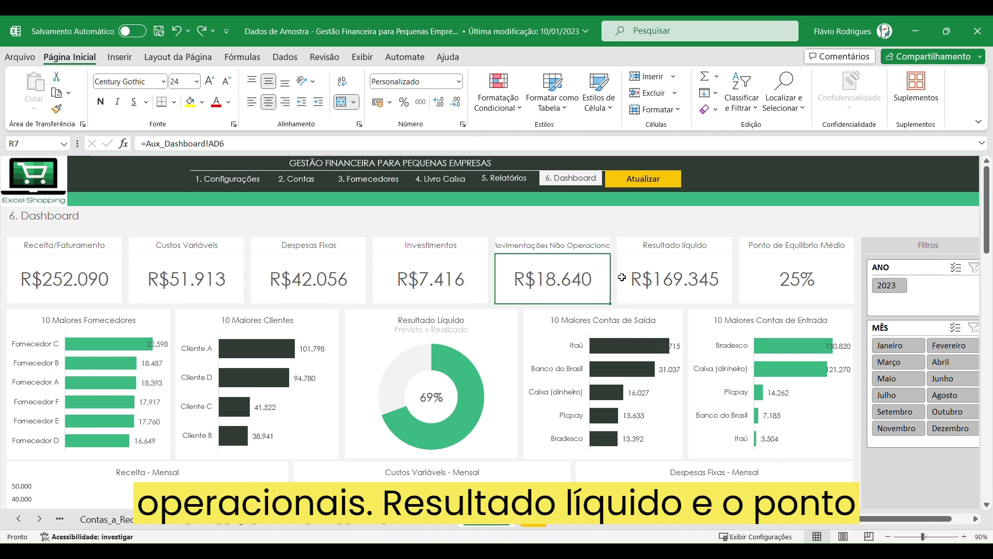
click(727, 277)
click(792, 276)
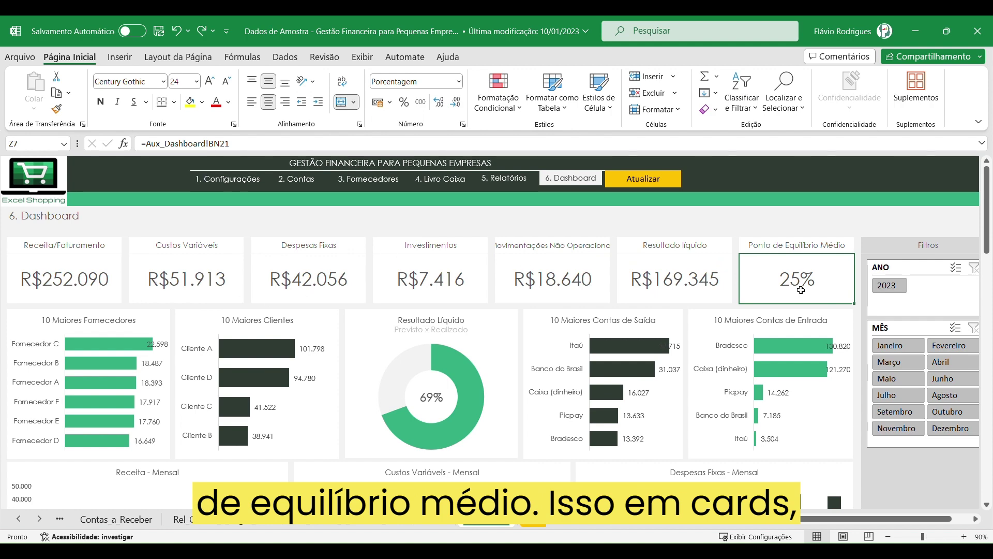
Scroll down through the monthly revenue, cost, investment and break-even charts
scroll(130, 429, down, 2)
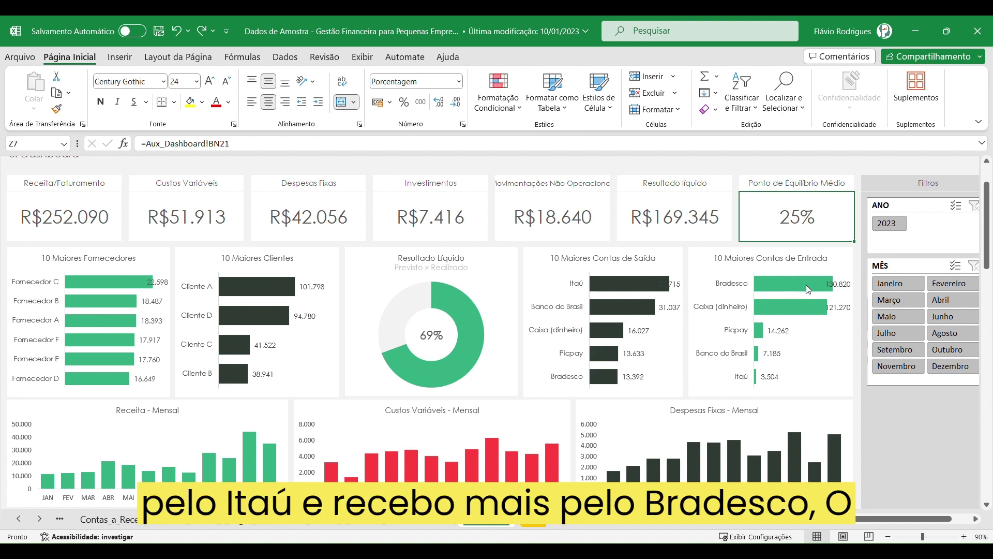
scroll(766, 287, down, 3)
scroll(718, 292, down, 2)
scroll(718, 293, down, 1)
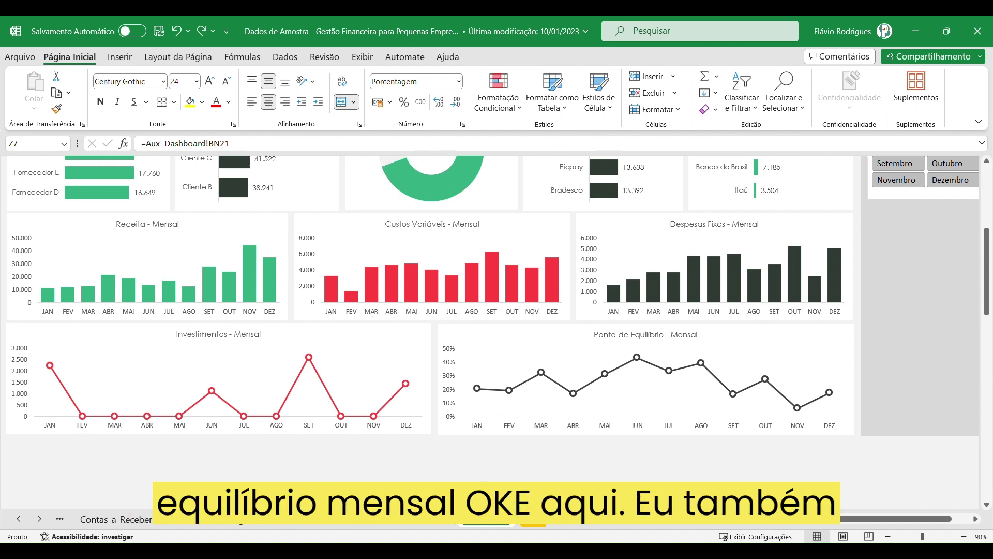
scroll(913, 460, up, 5)
scroll(913, 459, up, 1)
scroll(880, 362, right, 2)
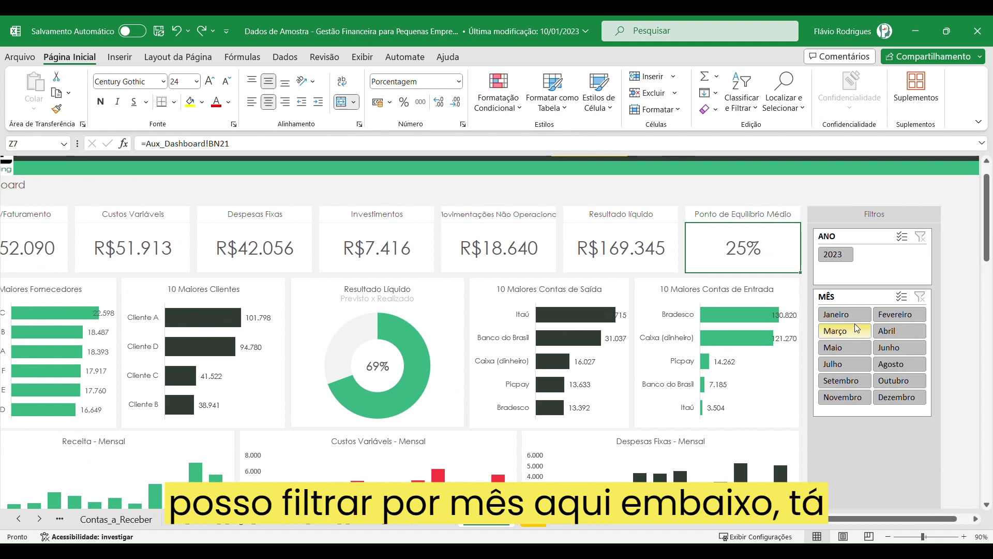
click(857, 328)
click(846, 347)
click(854, 384)
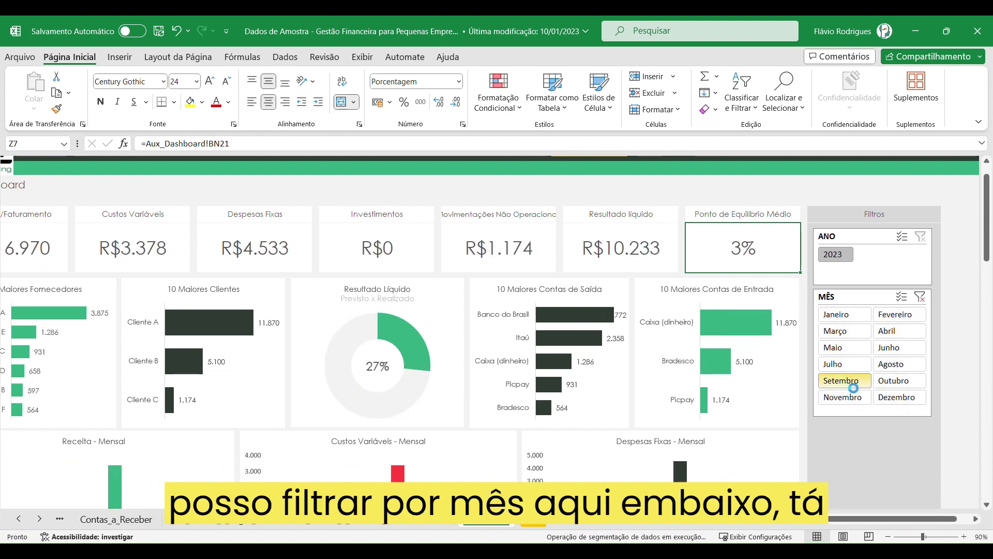
click(899, 314)
click(920, 297)
click(899, 330)
click(920, 297)
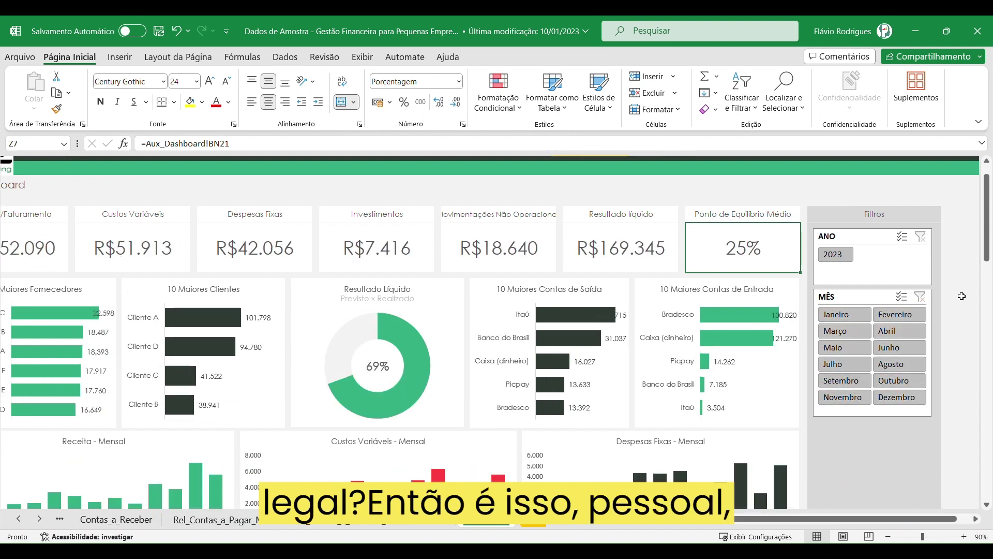
scroll(961, 296, up, 1)
click(705, 229)
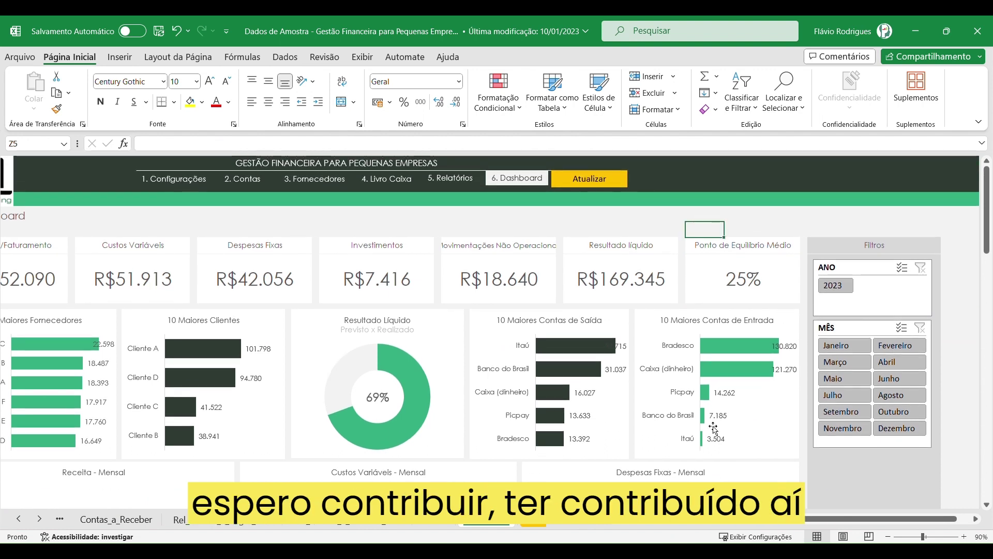
scroll(569, 316, left, 1)
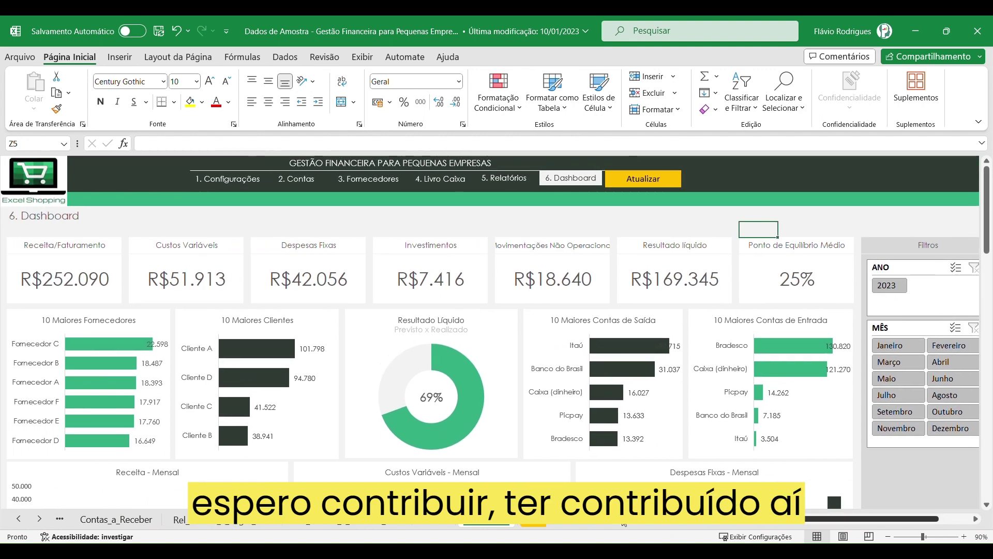
click(435, 202)
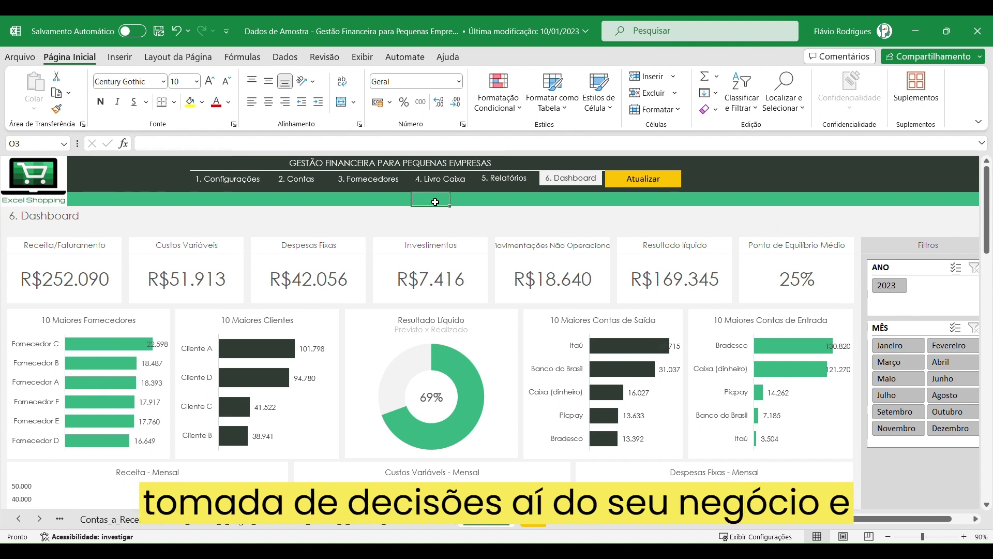
click(475, 201)
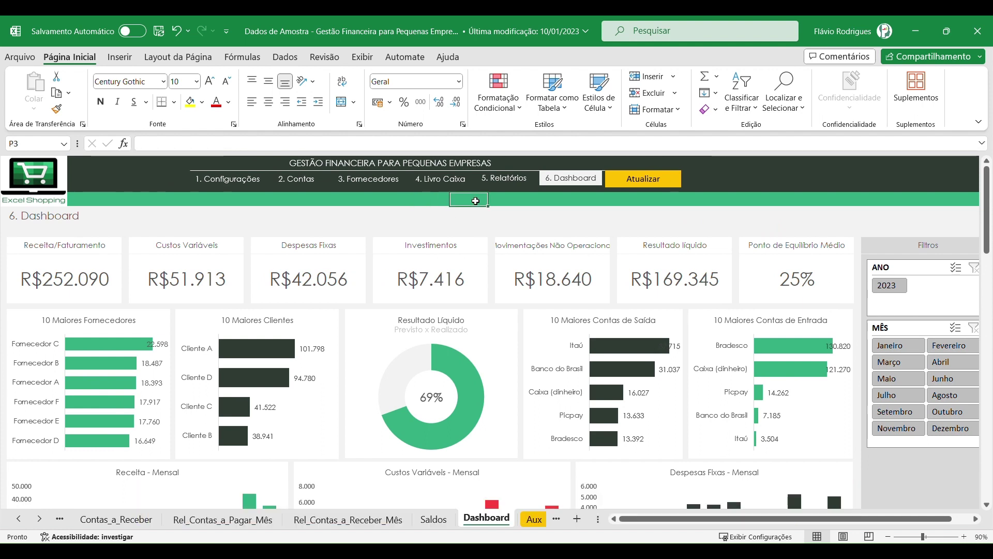